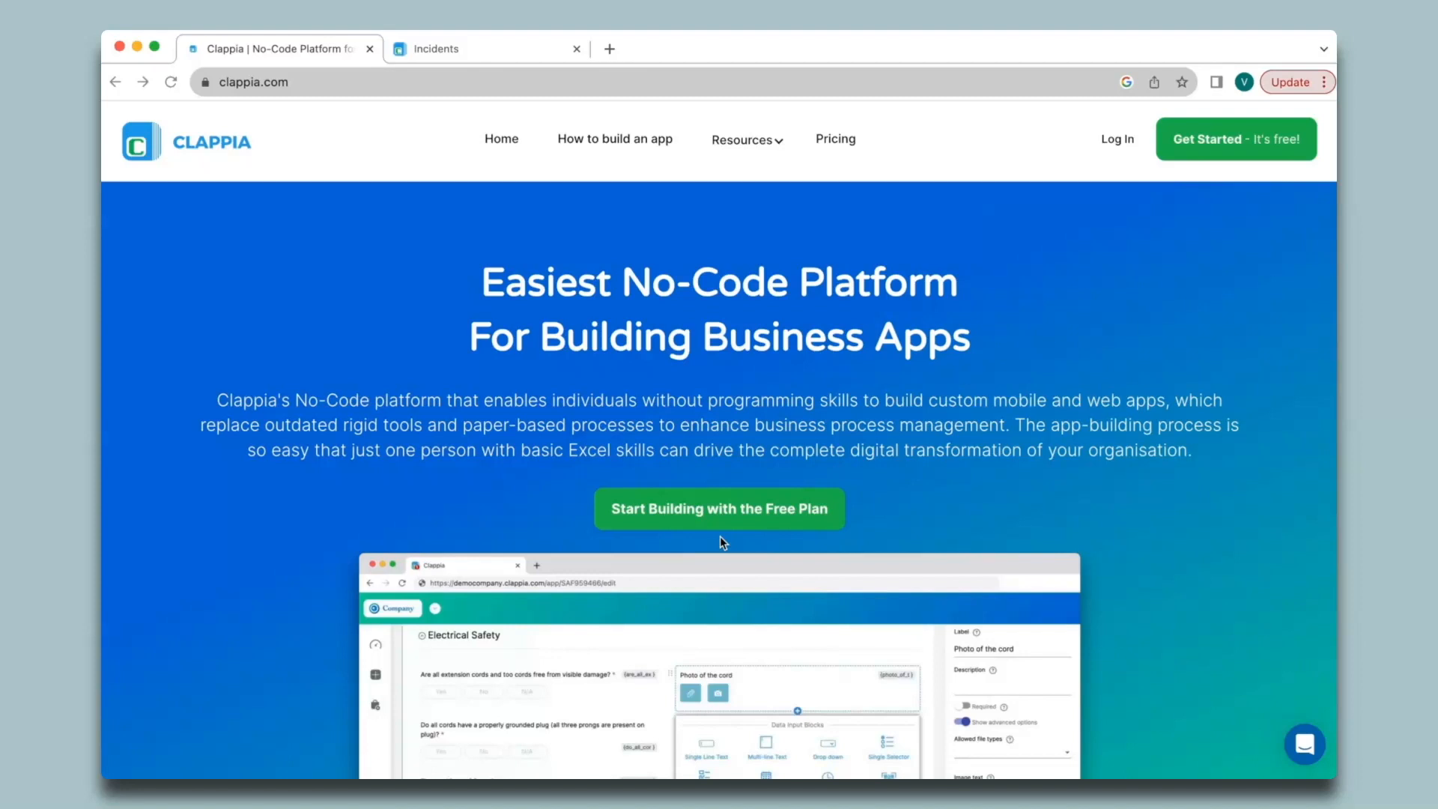
- Switch to the Incidents tab to show the empty Reports form with Incident ID through Signature
left_click(465, 48)
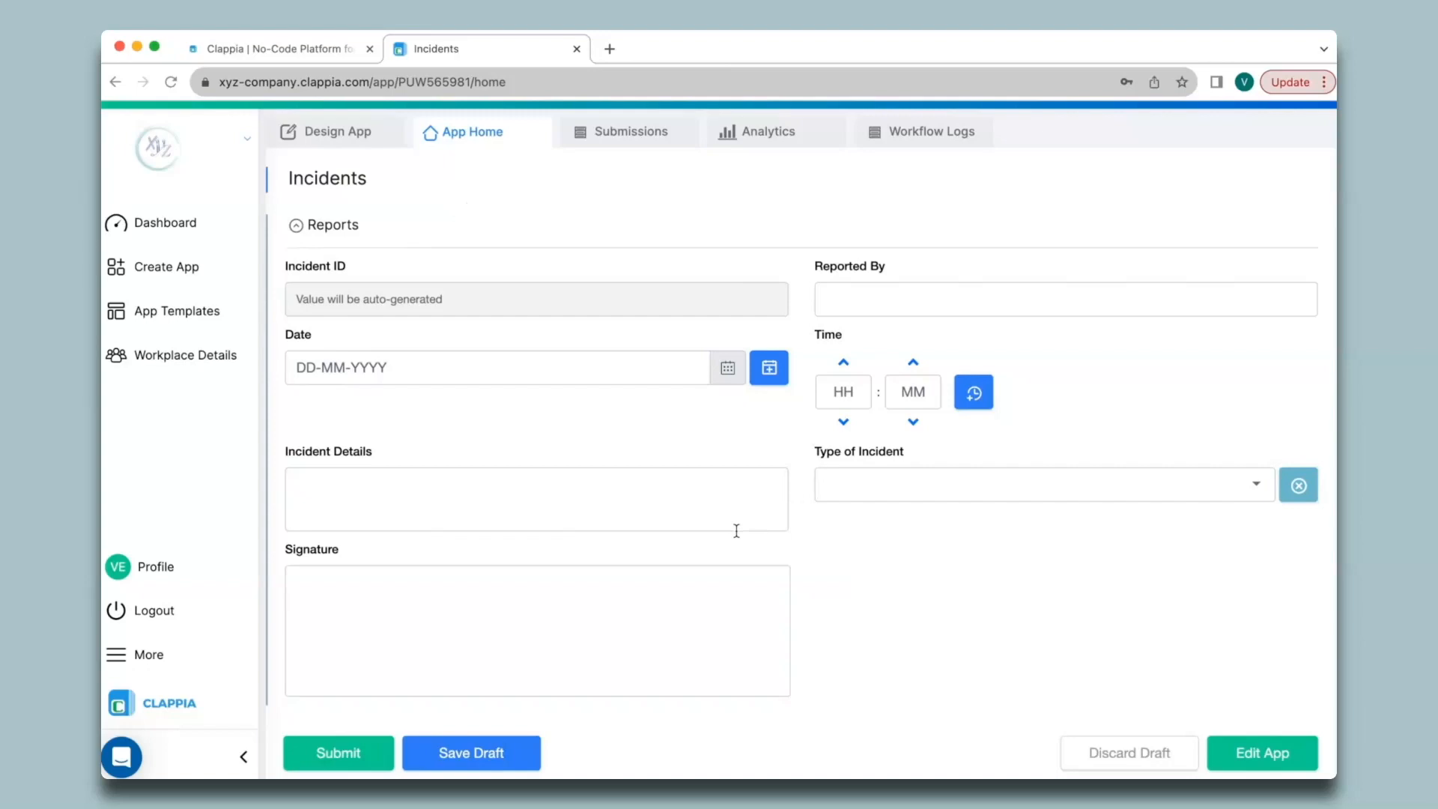
- Open the Incidents app's Configuration and go to Print Settings
left_click(337, 134)
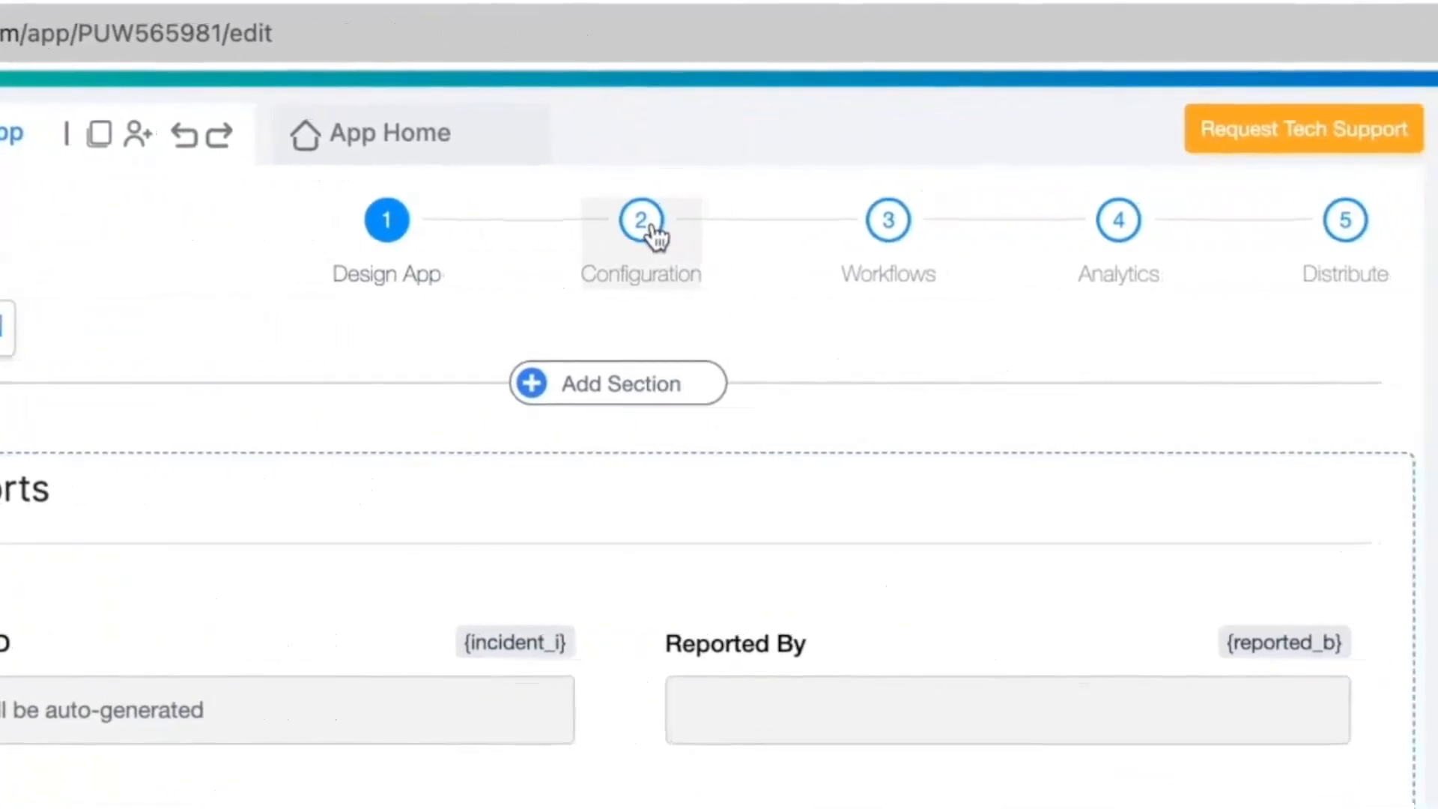
left_click(657, 237)
left_click(189, 741)
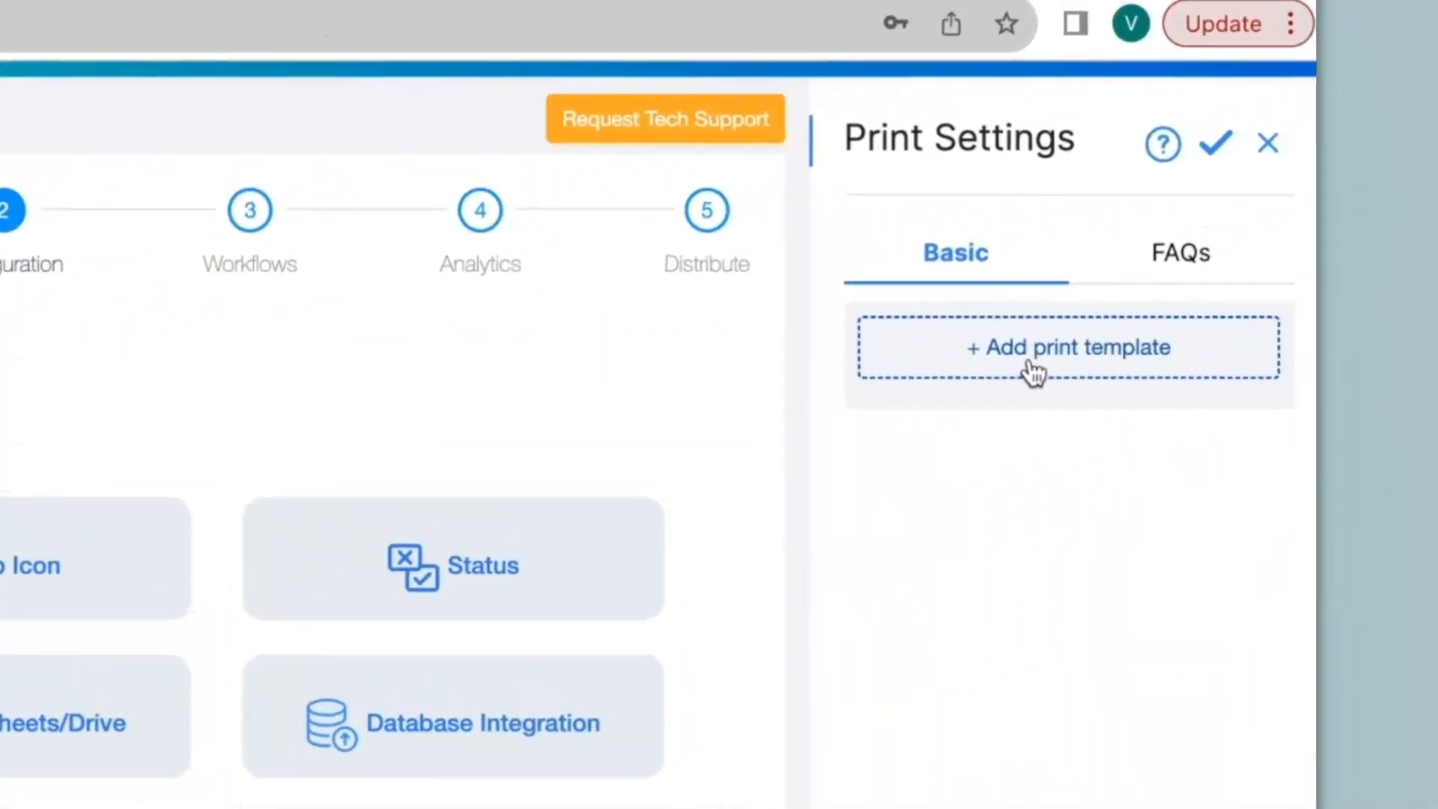
- Add a print template named 'Incident Reports' and open it for editing
left_click(1194, 255)
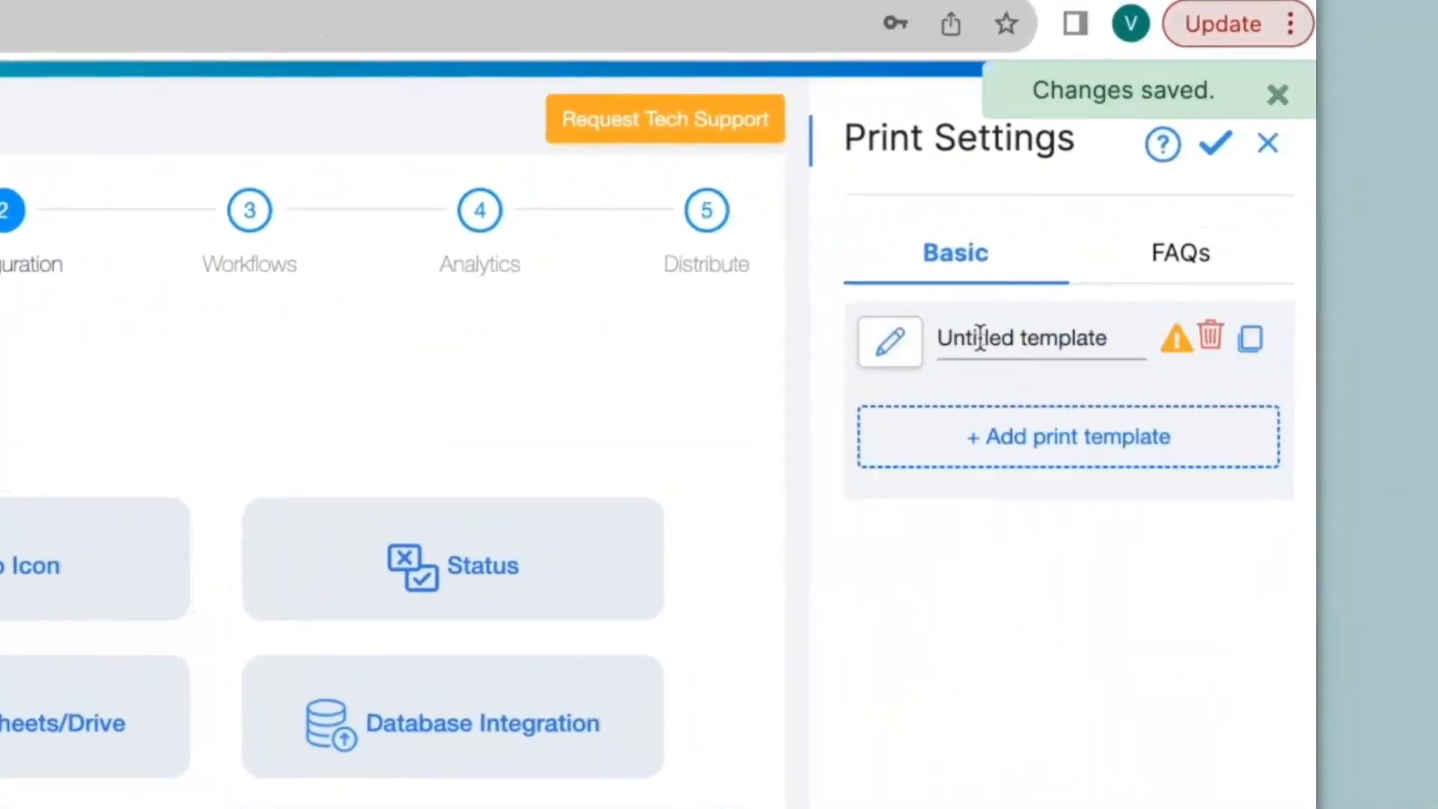
left_click(1134, 337)
key("BackSpace")
key("BackSpace")
key("BackSpace")
key("BackSpace")
key("BackSpace")
key("BackSpace")
key("BackSpace")
key("BackSpace")
key("BackSpace")
key("BackSpace")
key("BackSpace")
key("BackSpace")
key("BackSpace")
key("BackSpace")
key("BackSpace")
key("BackSpace")
key("BackSpace")
type("Incident")
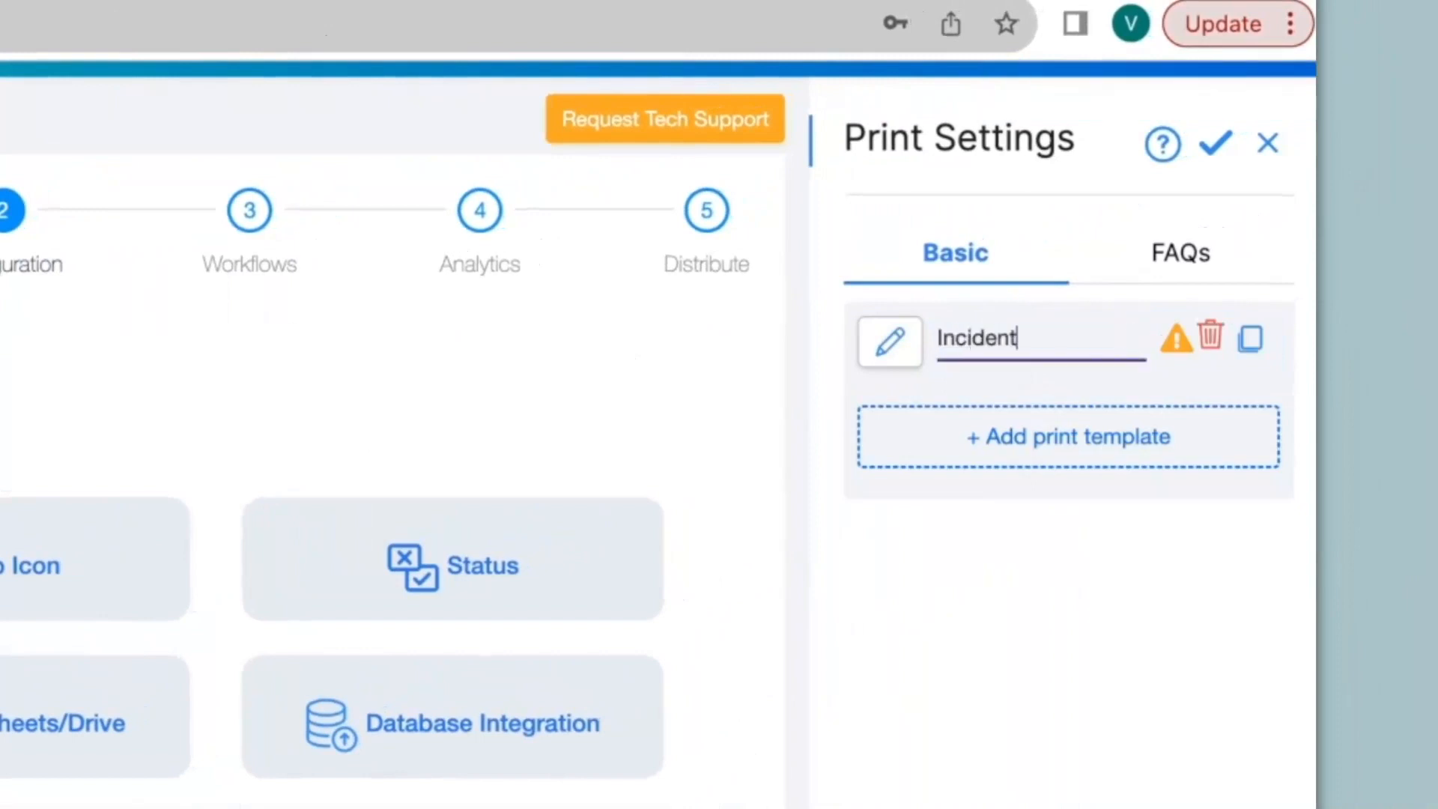
type(" Reports")
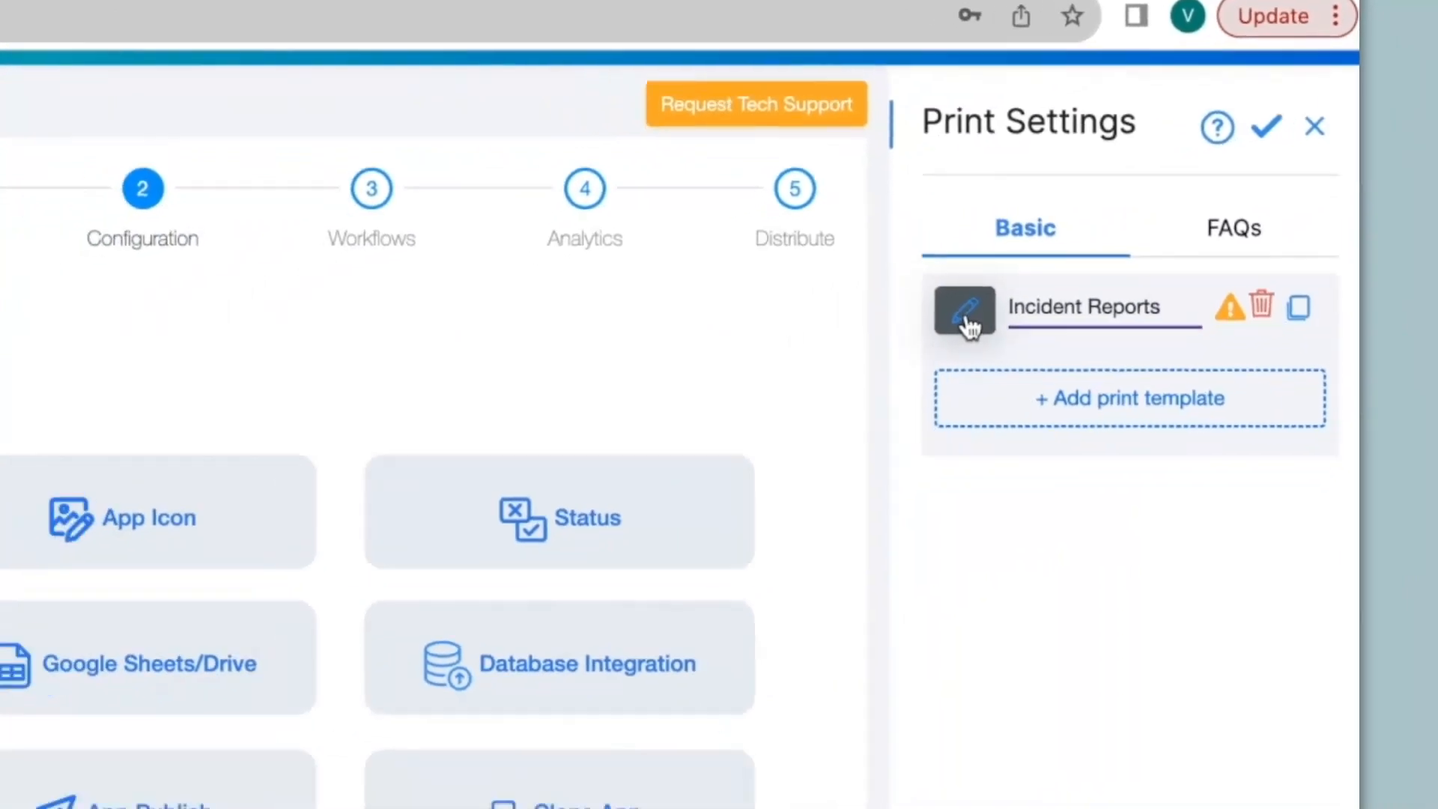
left_click(891, 349)
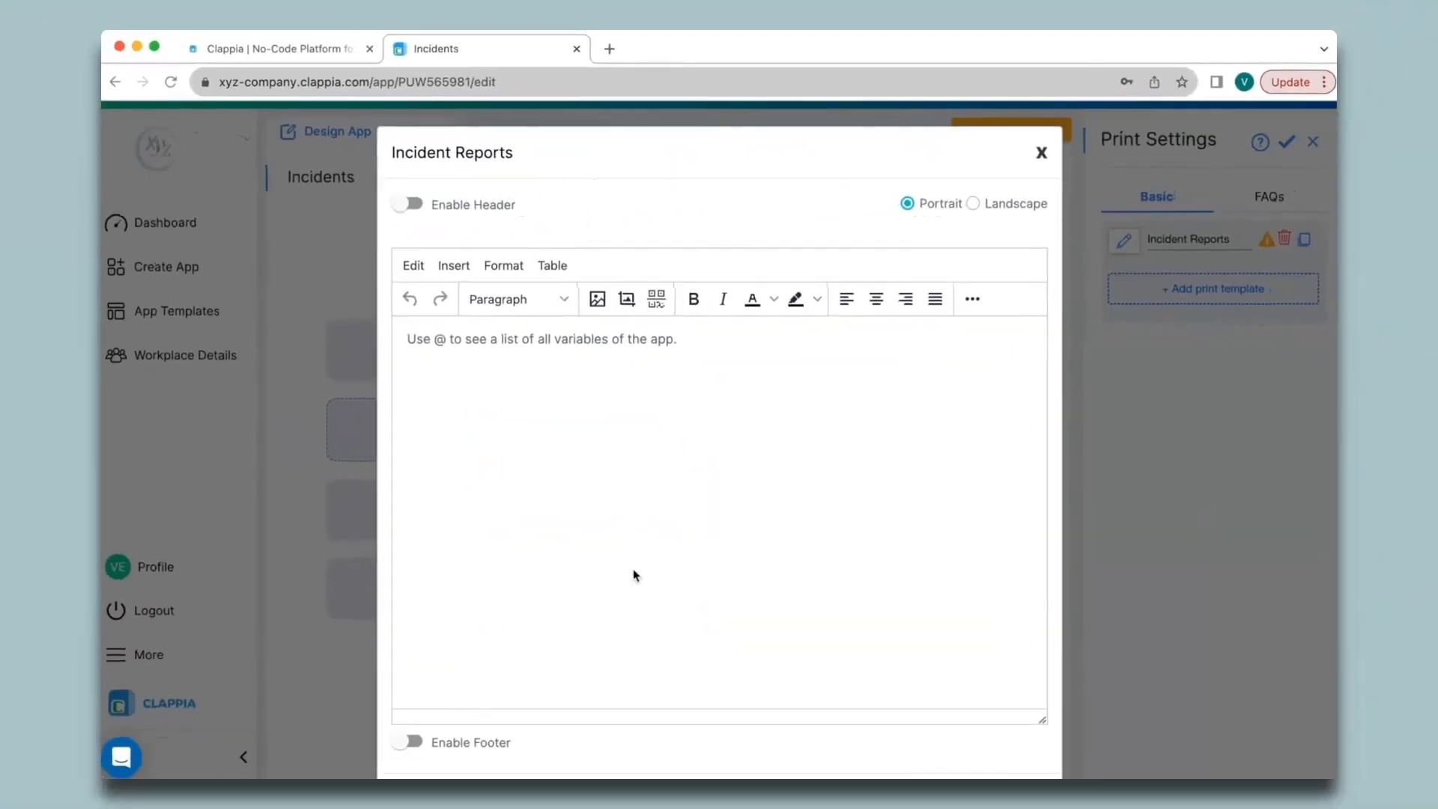
- Type sample text in the template body and browse the insert, table and formatting options
left_click(498, 360)
type("text")
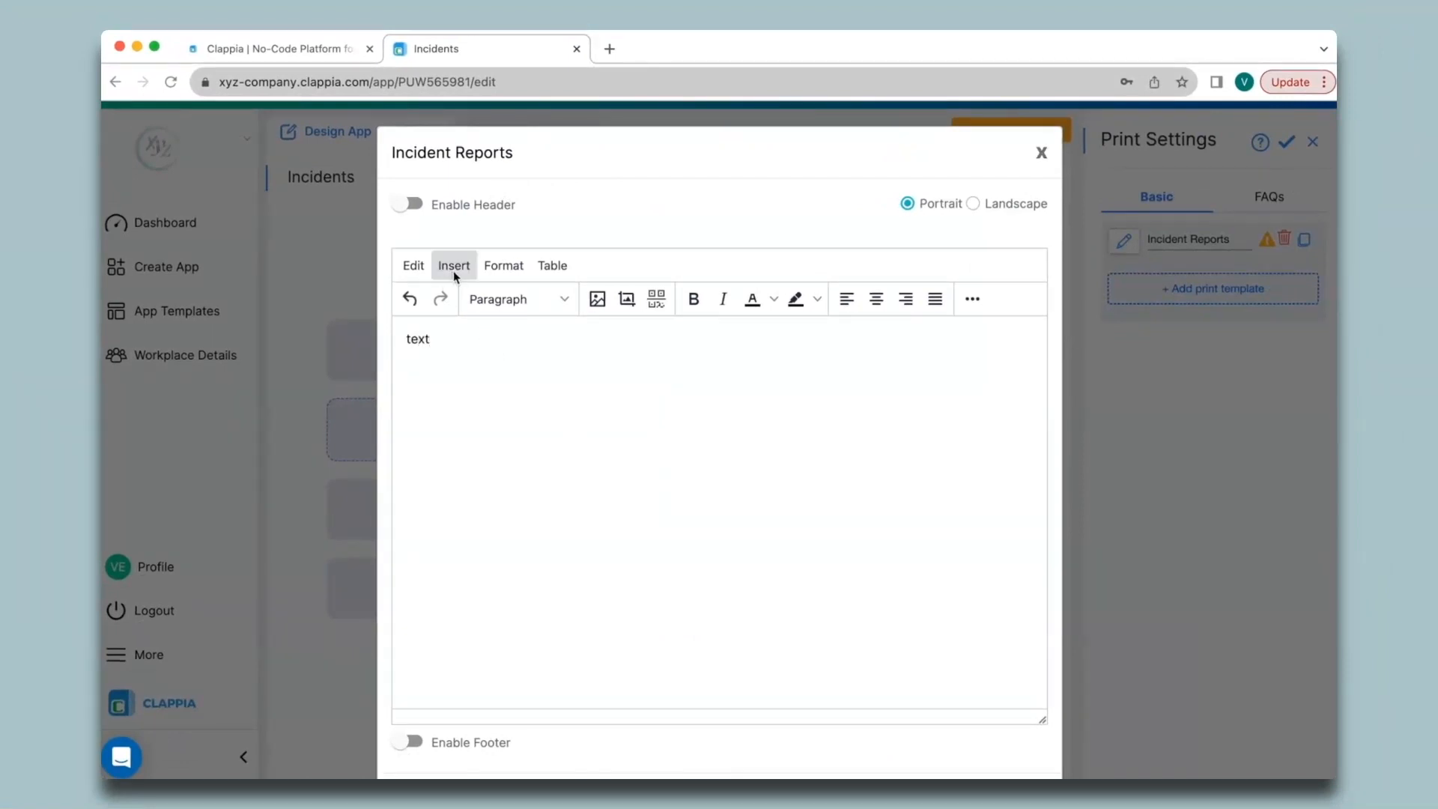
left_click(454, 272)
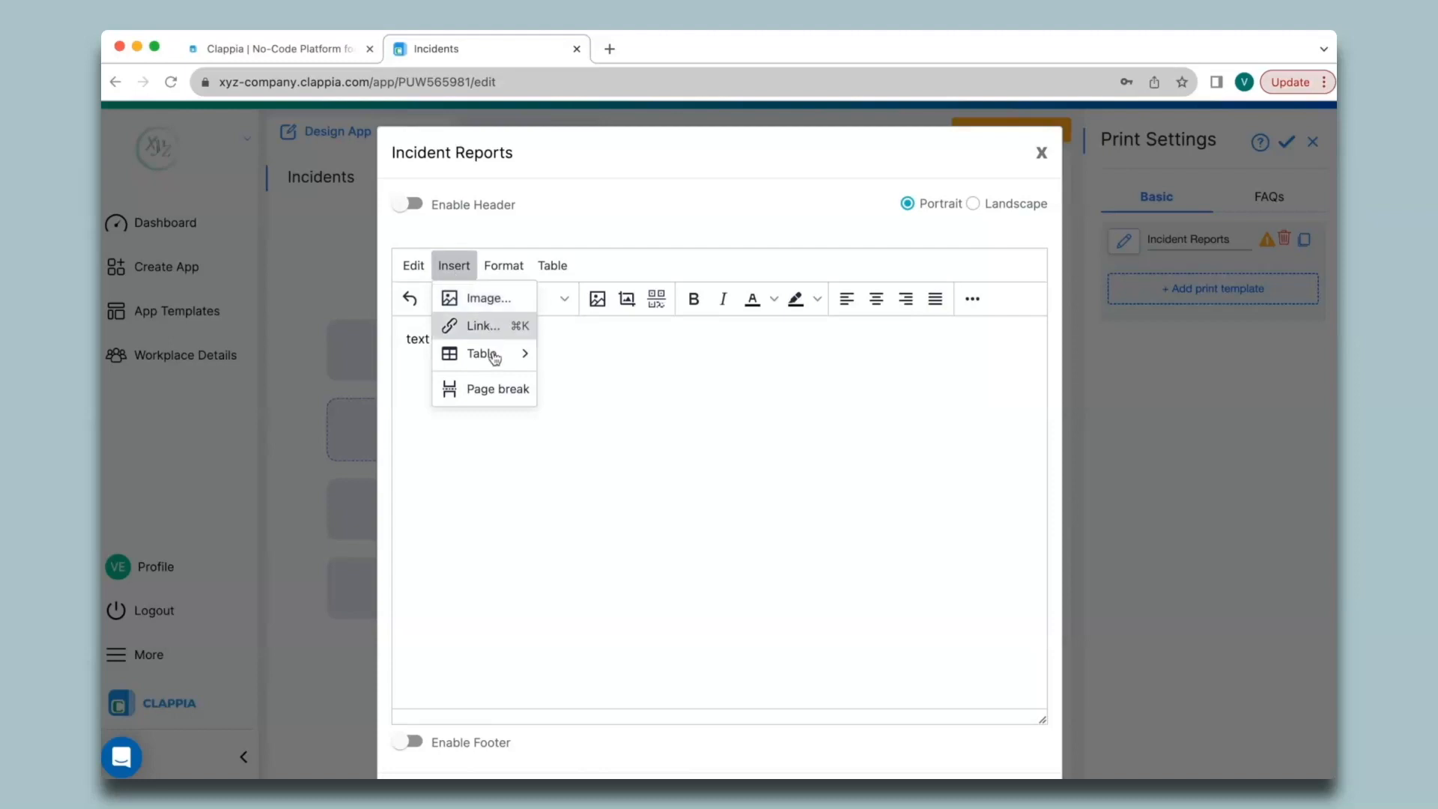
left_click(552, 267)
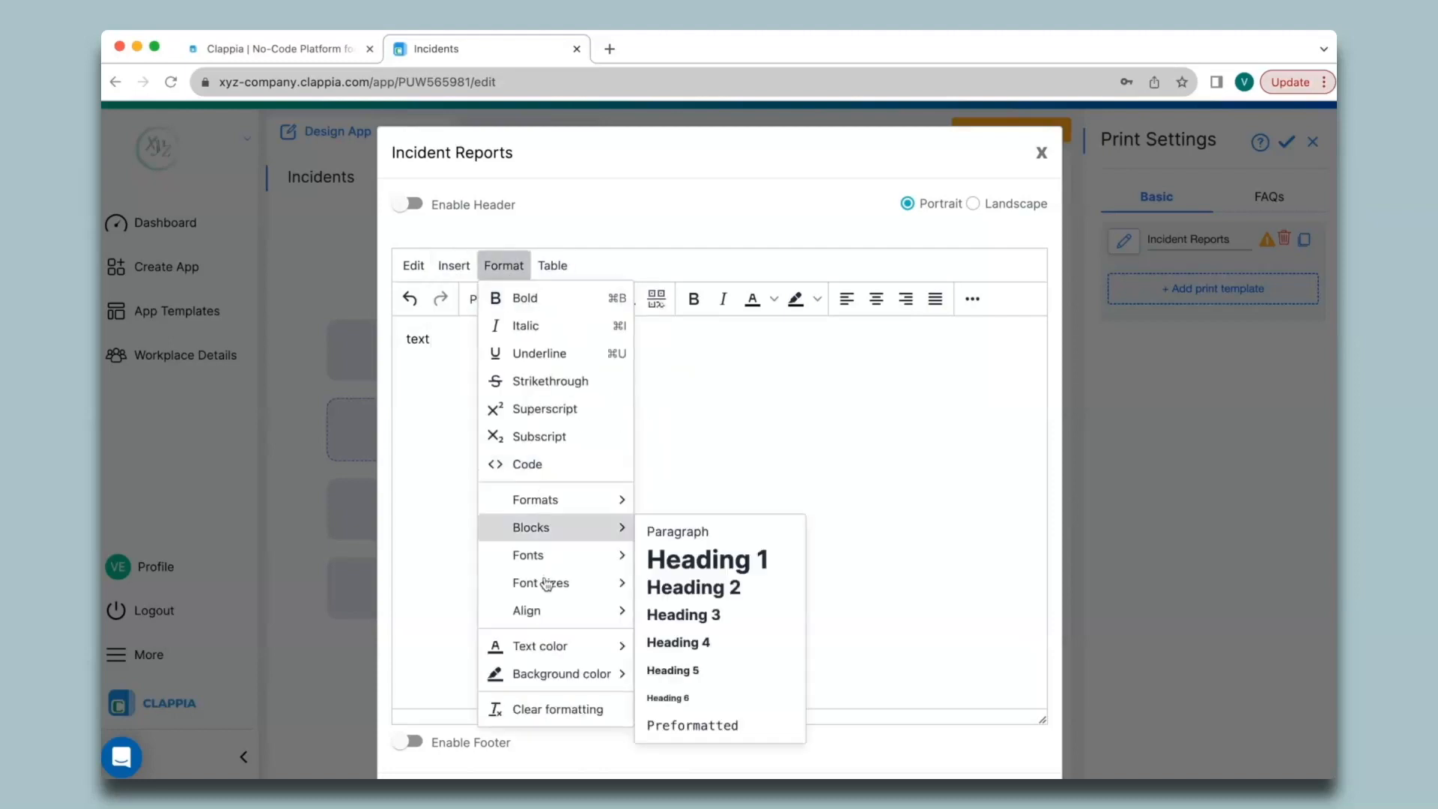
left_click(699, 347)
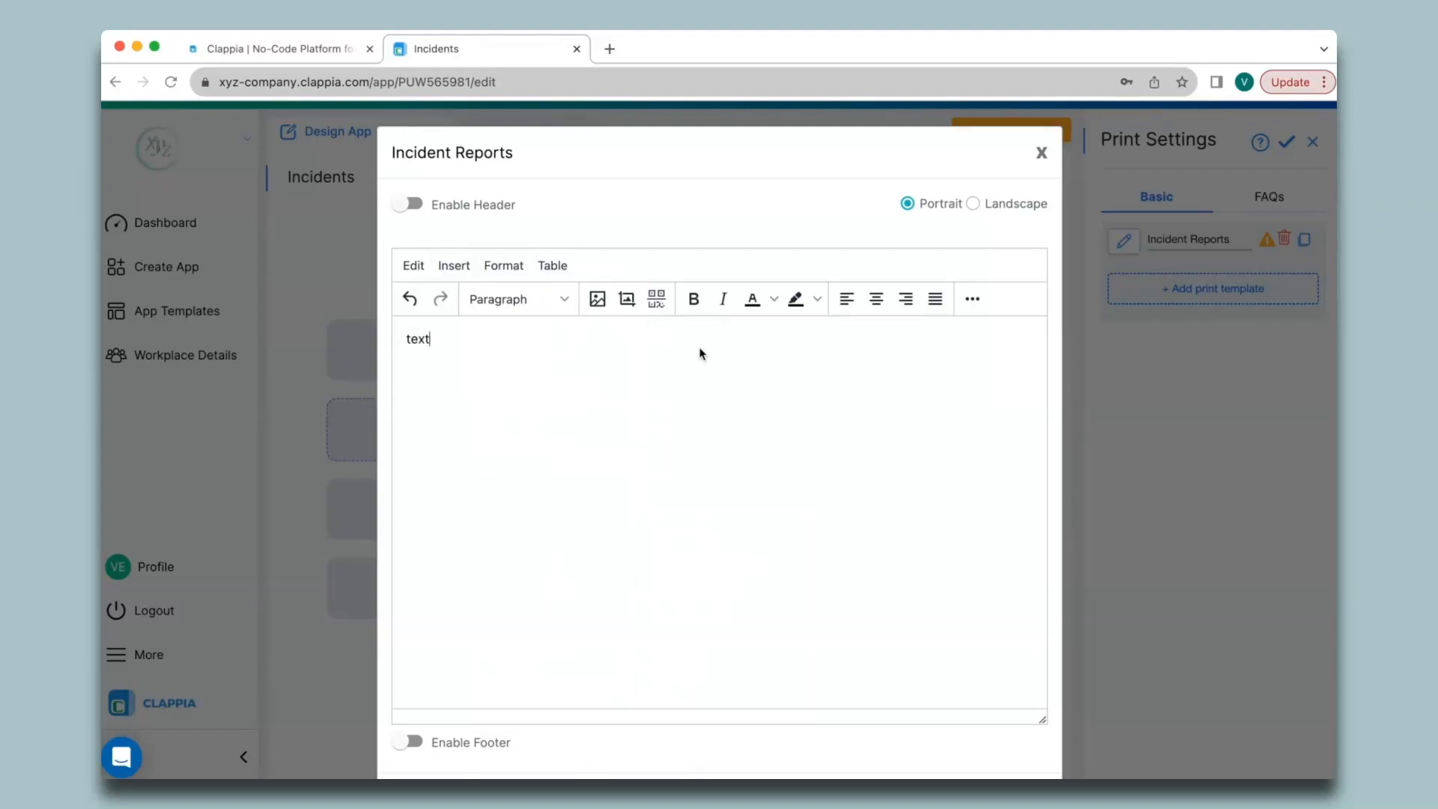
- Replace the sample text with a bold, underlined 'Incident Reports' heading and start a plain line
key("BackSpace")
key("BackSpace")
key("BackSpace")
key("BackSpace")
type("Incident Reports")
left_click_drag(500, 340, 349, 344)
key("super+b")
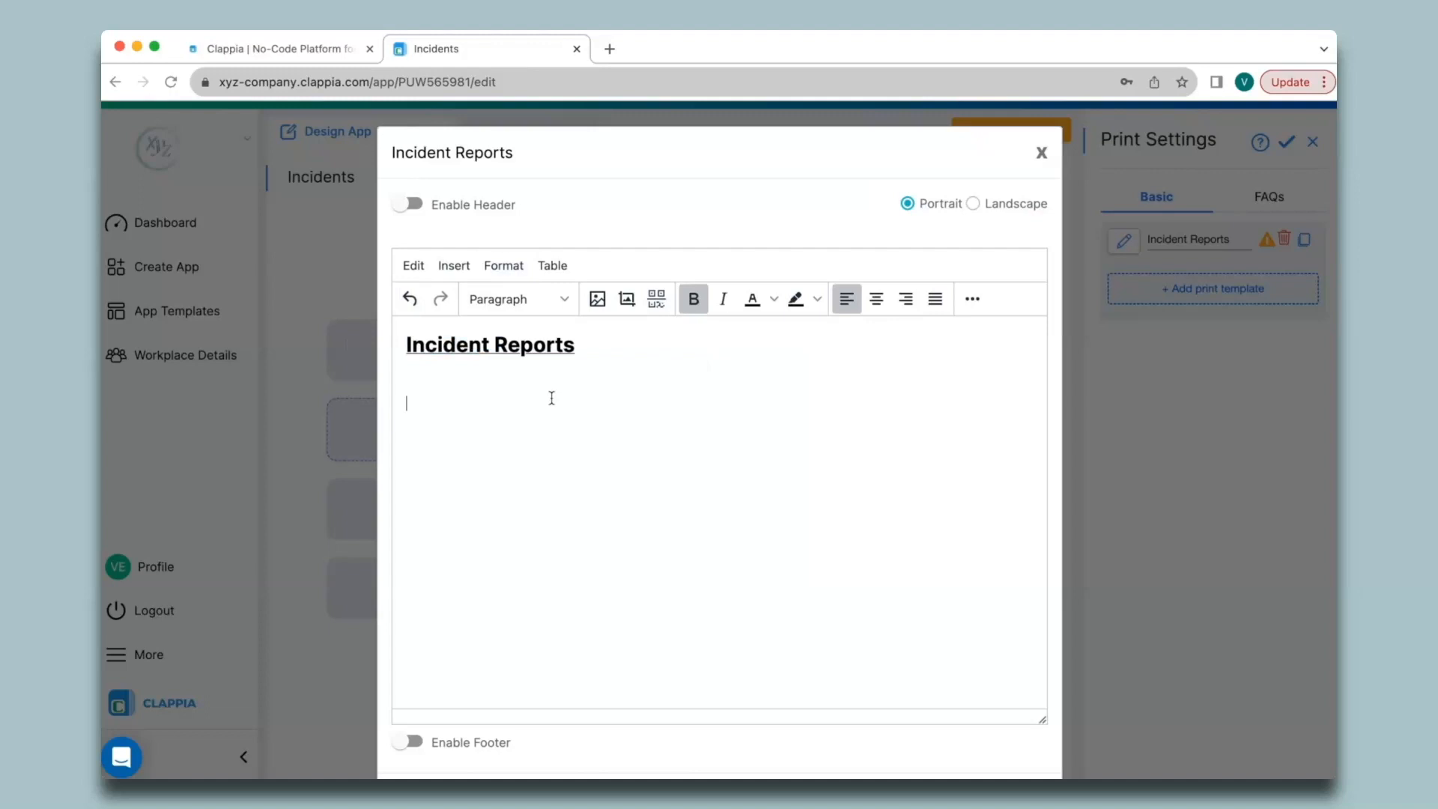
key("Return")
key("super+b")
- Add label lines Incident ID:, Date:, Time:, Type of Incident:, Incident Details:, Reported By:, Signature:
type("Incident ID:")
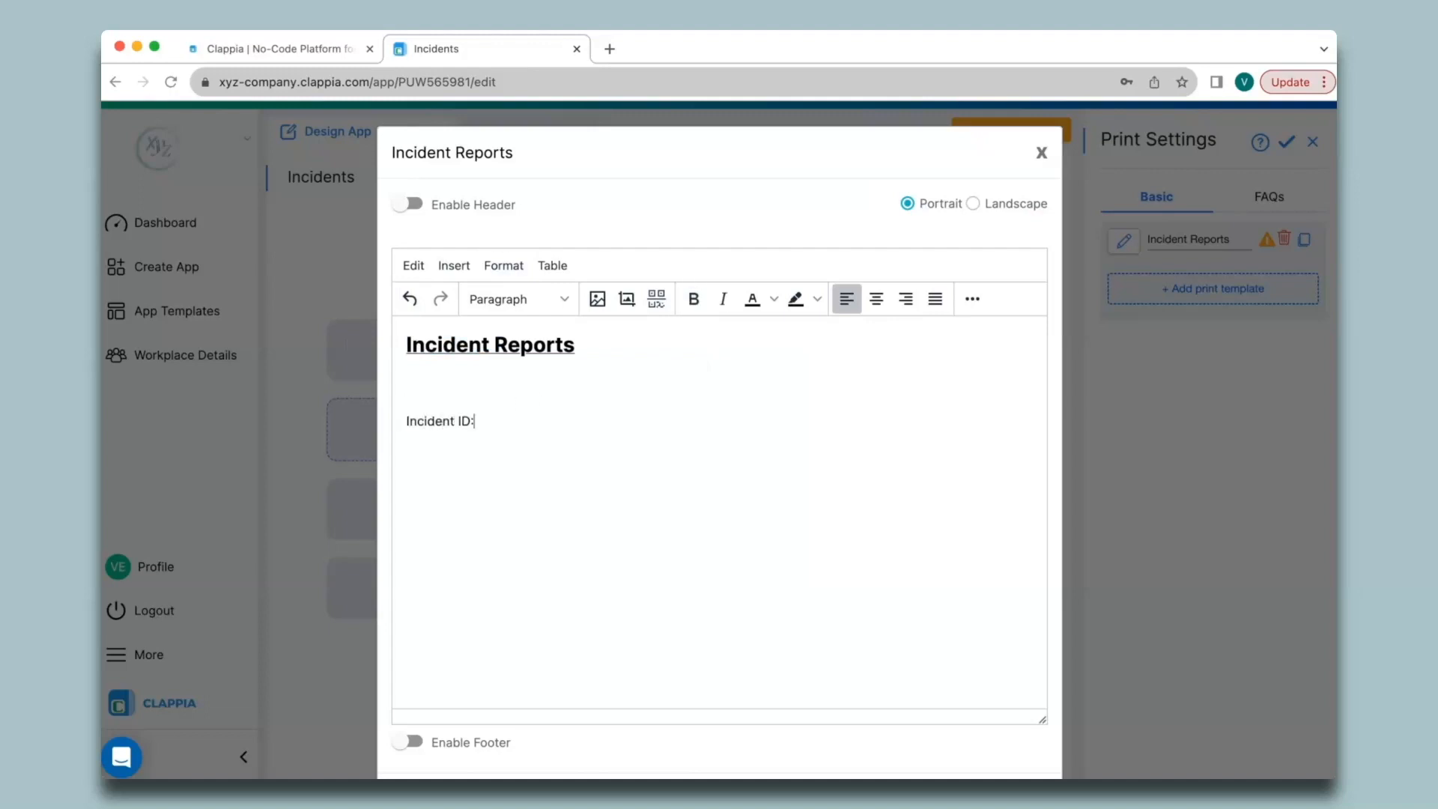
key("Return")
type("Date:")
key("Return")
type("Time:")
key("Return")
type("Type of Incident:")
key("Return")
type("Incident Details:")
key("Return")
type("Re")
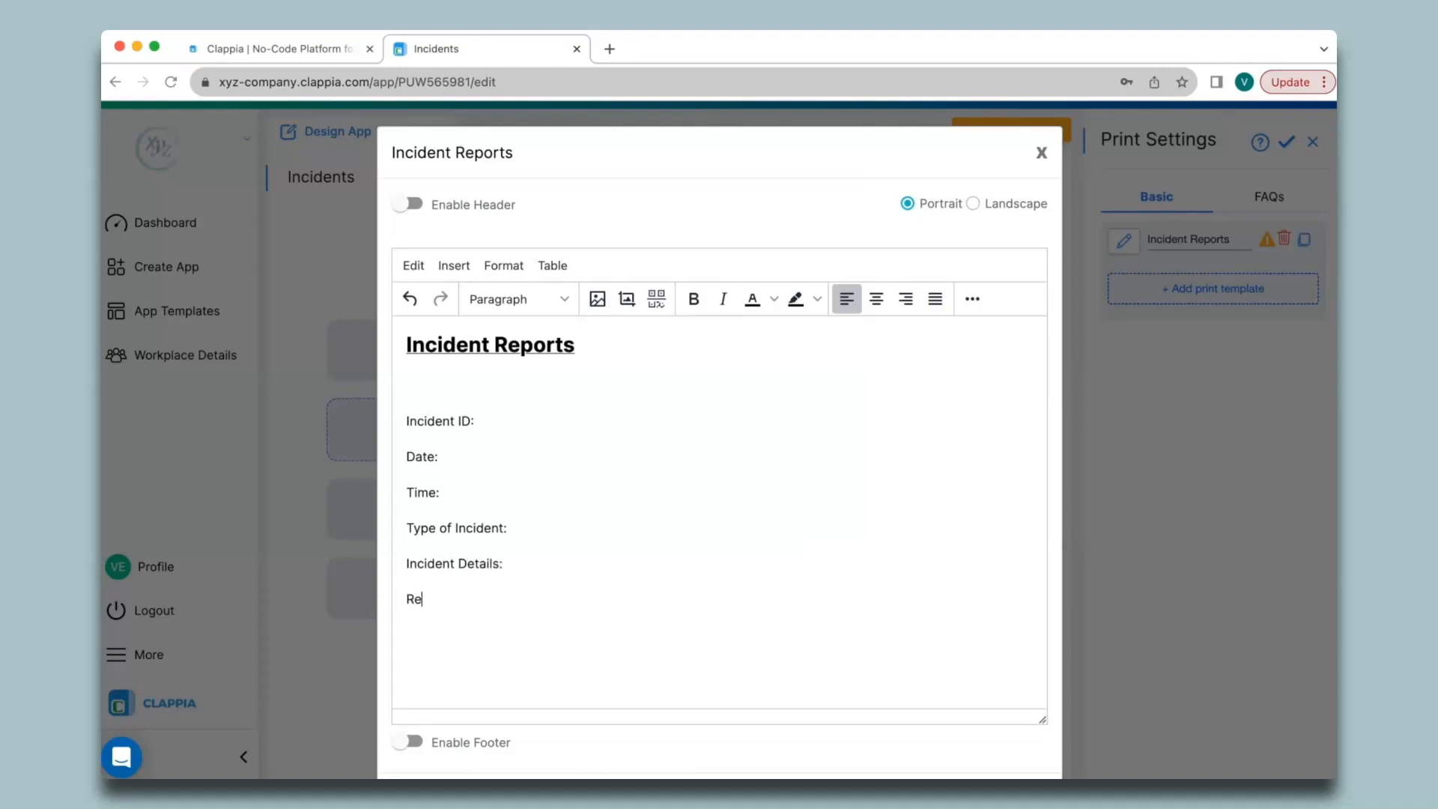
type("ported By:")
key("Return")
type("Signature:")
key("Return")
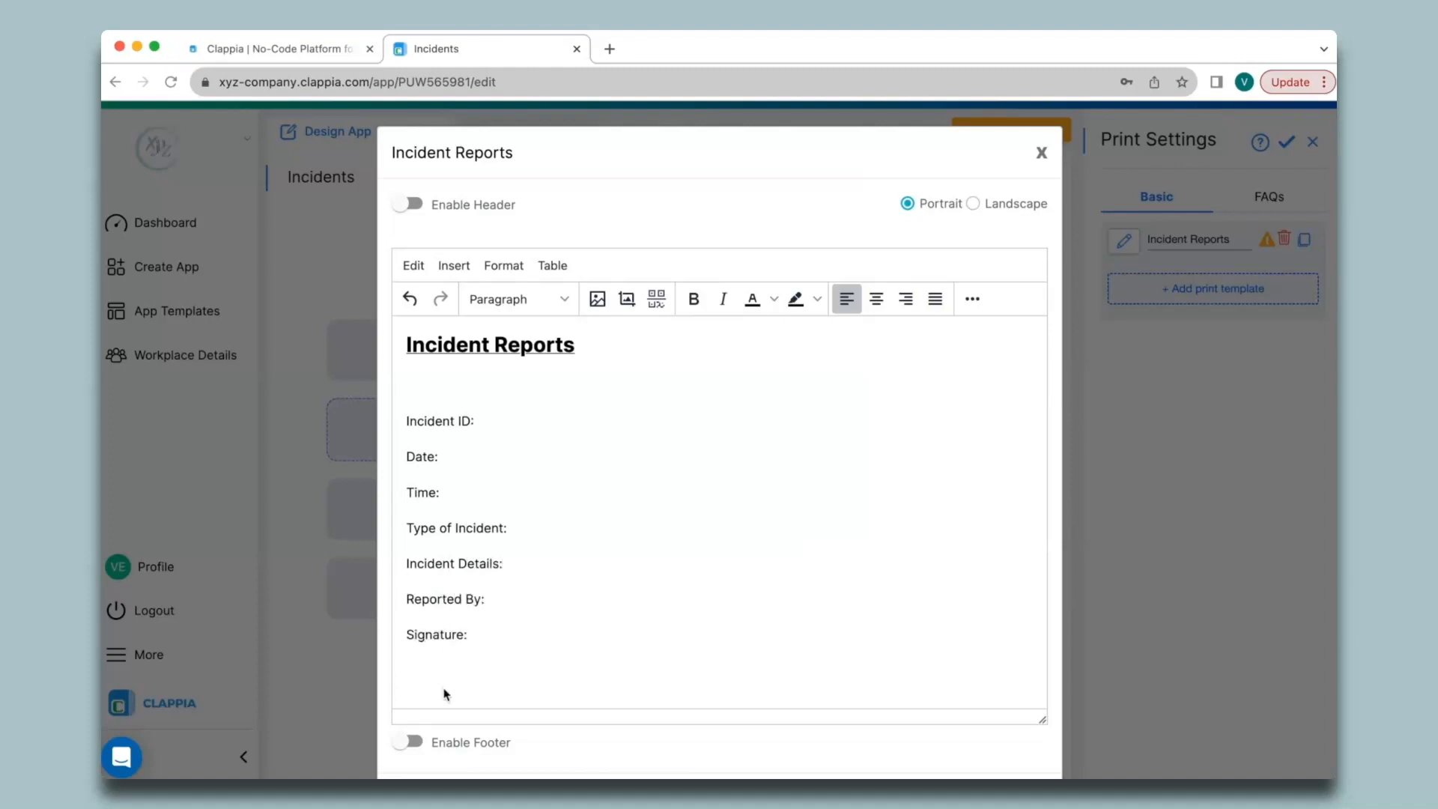
- Insert 1x1 tables below Type of Incident: and Incident Details:
left_click(501, 548)
left_click(558, 271)
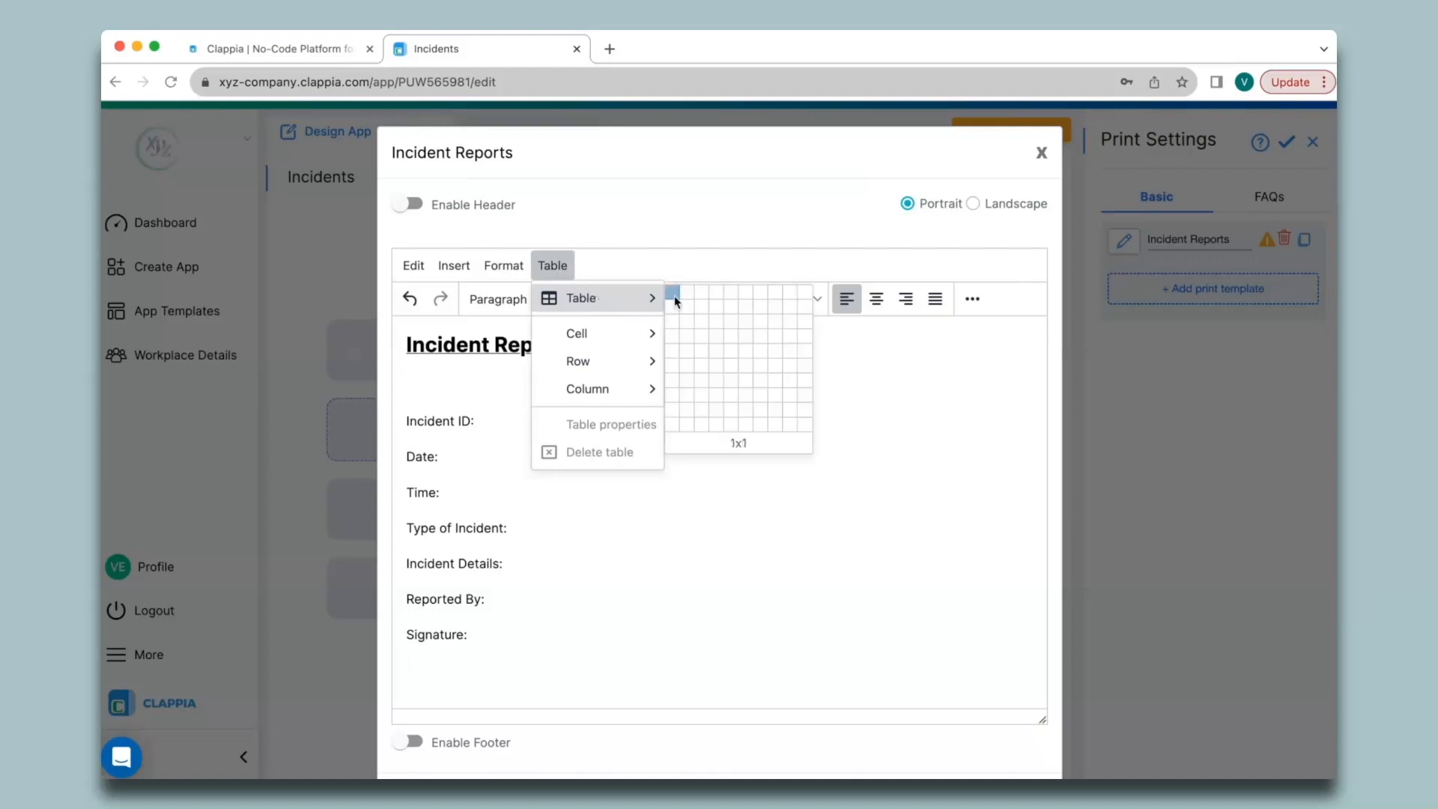
left_click(669, 291)
left_click(553, 266)
left_click(669, 290)
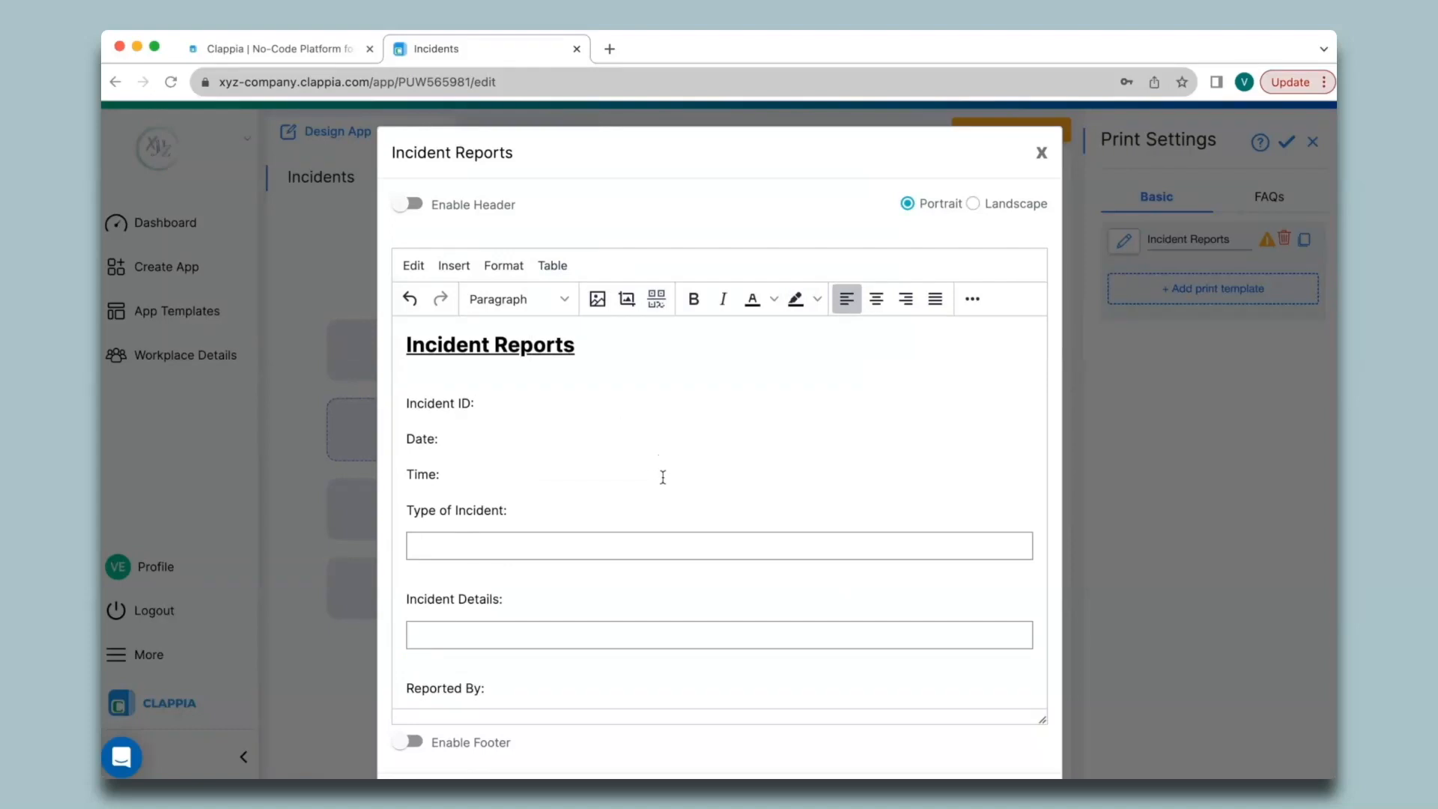
- Insert the Incident ID variable after its label and duplicate the Incidents browser tab
type("@")
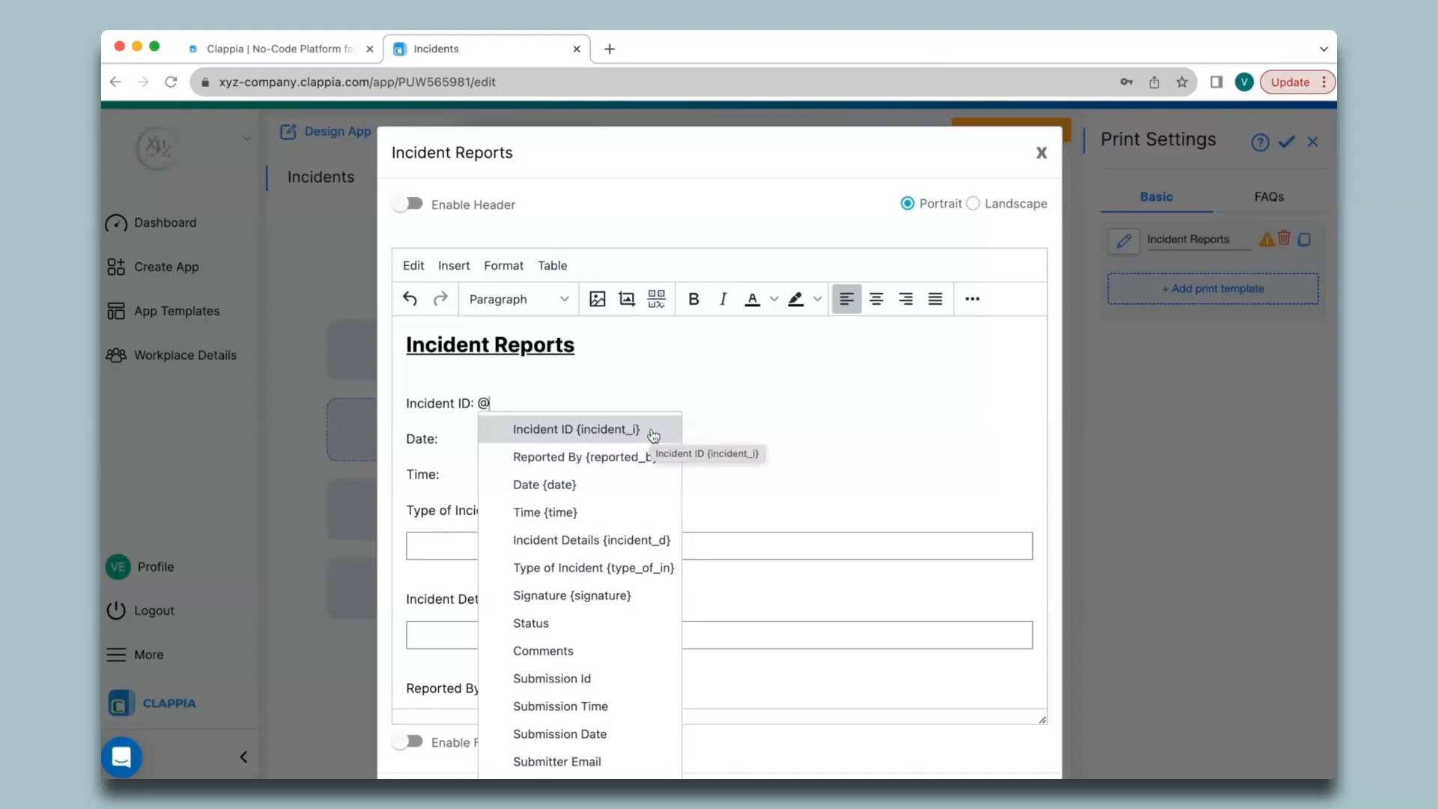
left_click(545, 435)
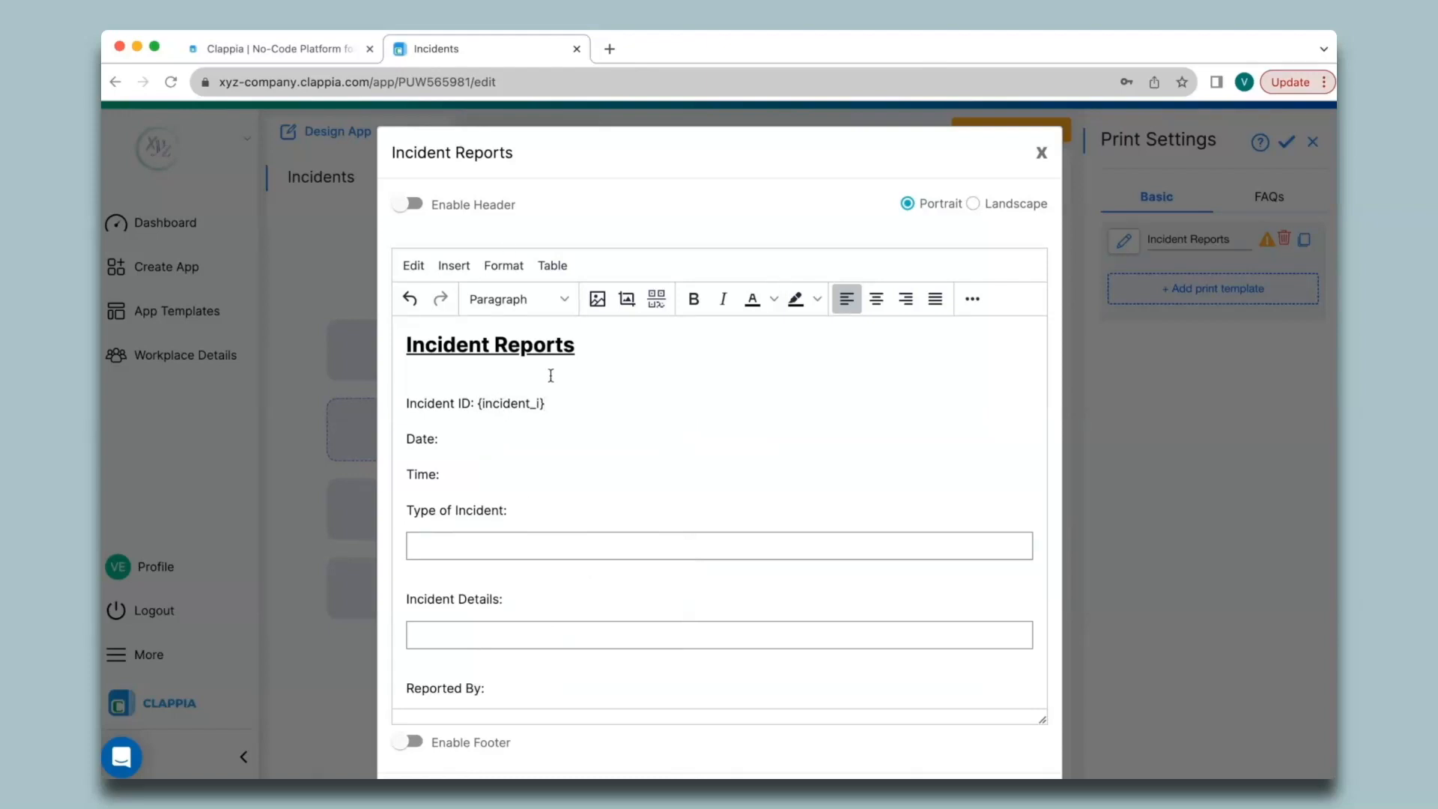
right_click(526, 54)
left_click(564, 171)
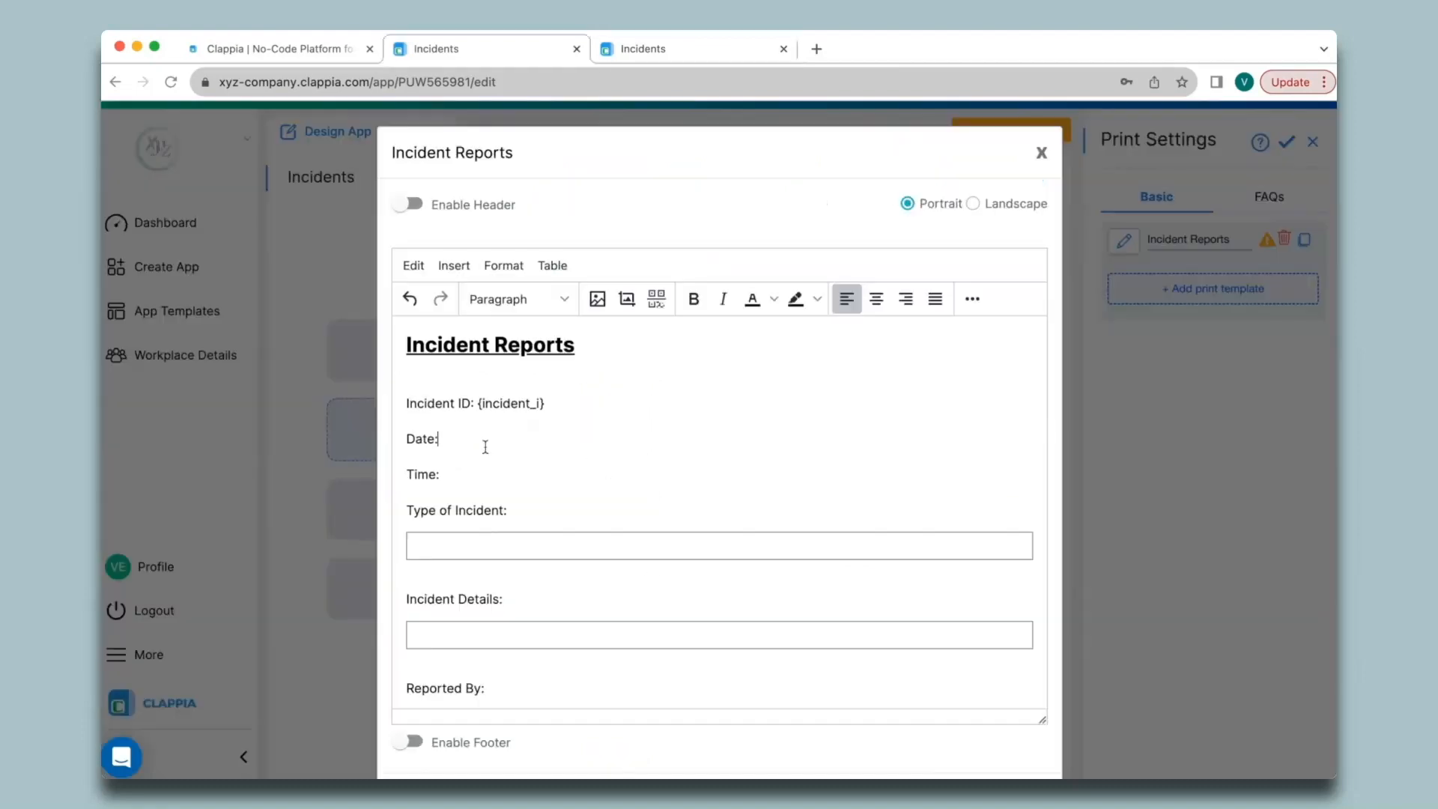
type("@date")
key("Return")
key("Down")
type("@time")
key("Return")
- Put the Type of Incident variable inside its box
left_click(511, 546)
type("@type")
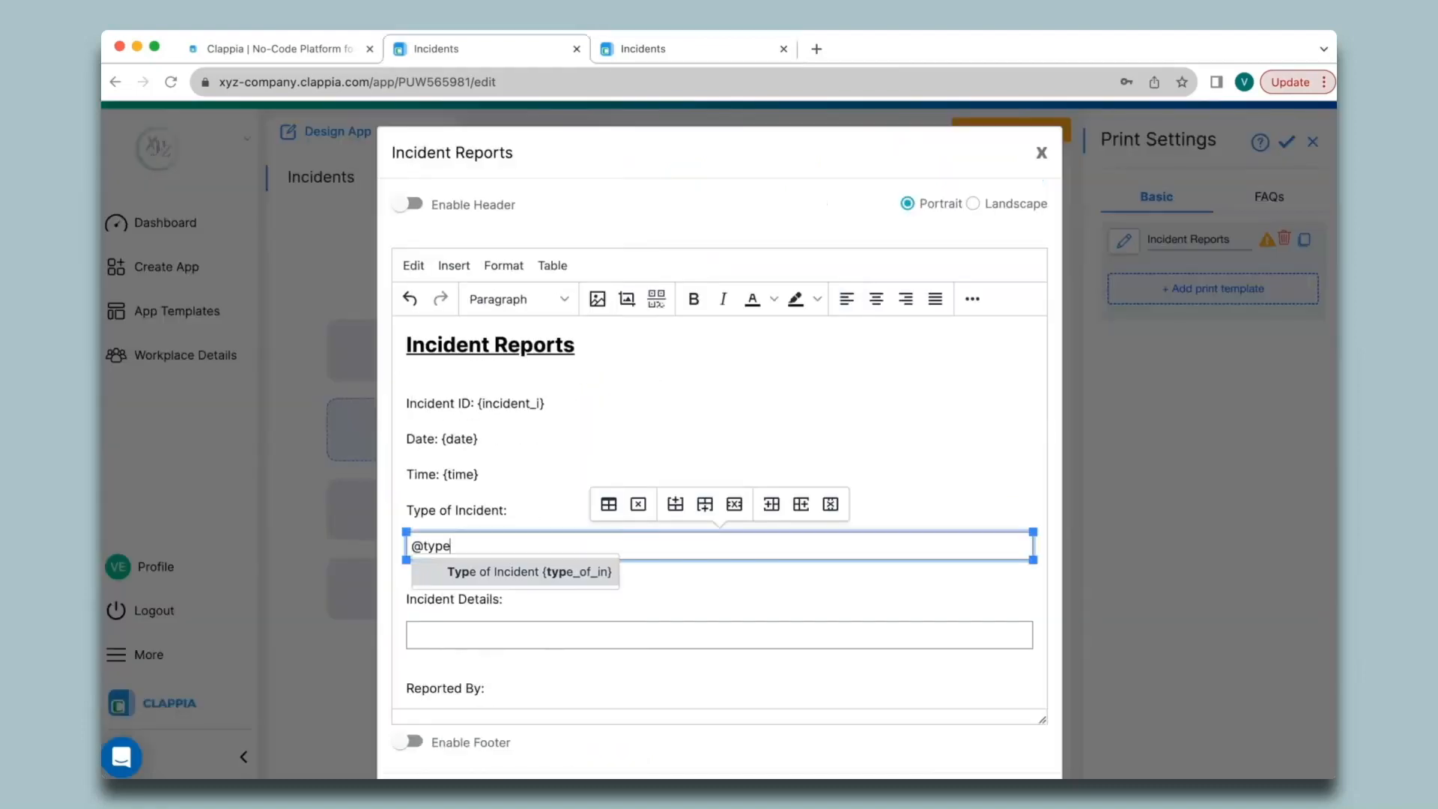
key("Return")
scroll(512, 594, "down", 1)
- Add the Incident Details and Reported By variables, then an empty line under Signature:
left_click(509, 607)
type("@inciden")
key("Down")
key("Return")
left_click(518, 660)
type("@rep")
key("Return")
left_click(522, 690)
key("Return")
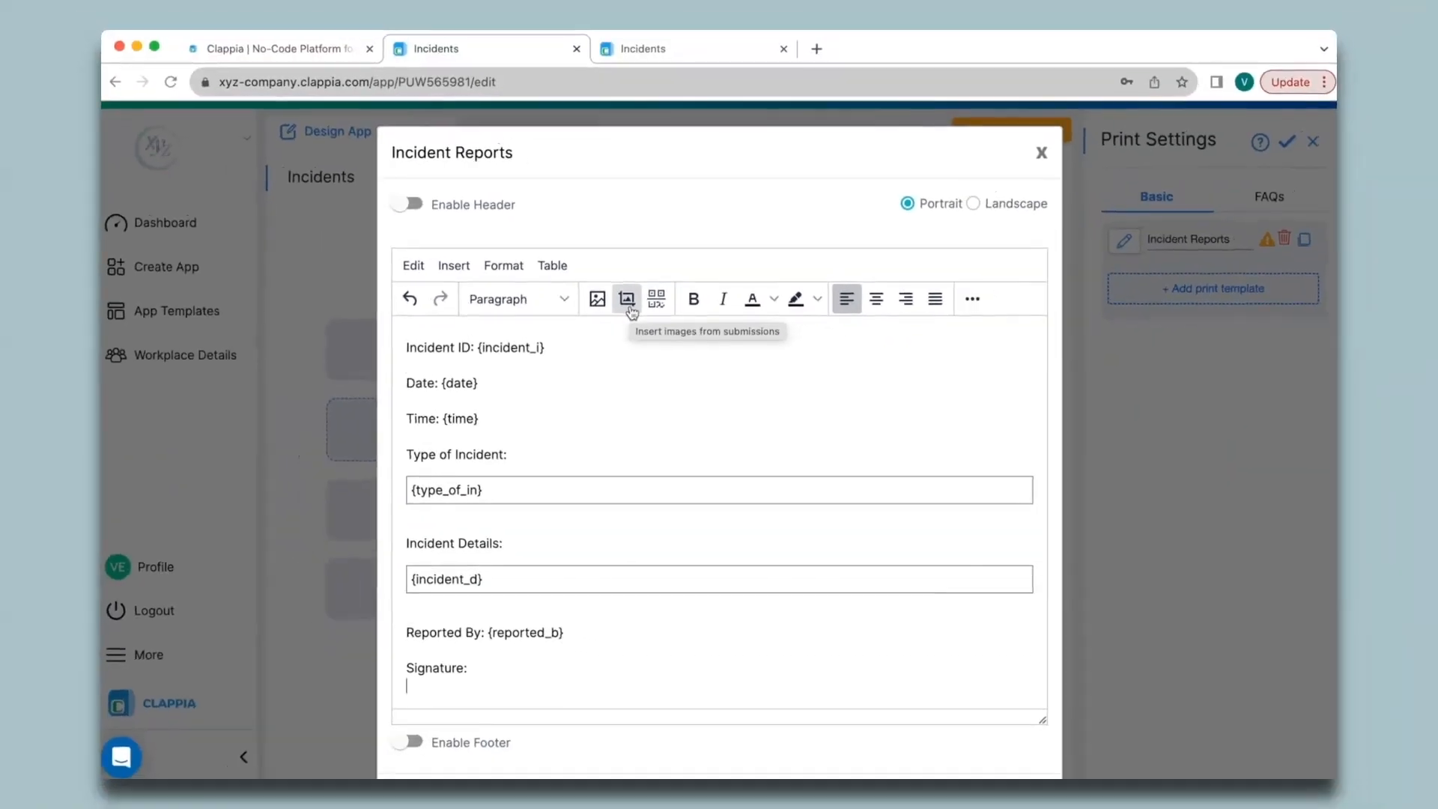
- Insert the Signature {signature} field as a submission image under the Signature label
left_click(539, 212)
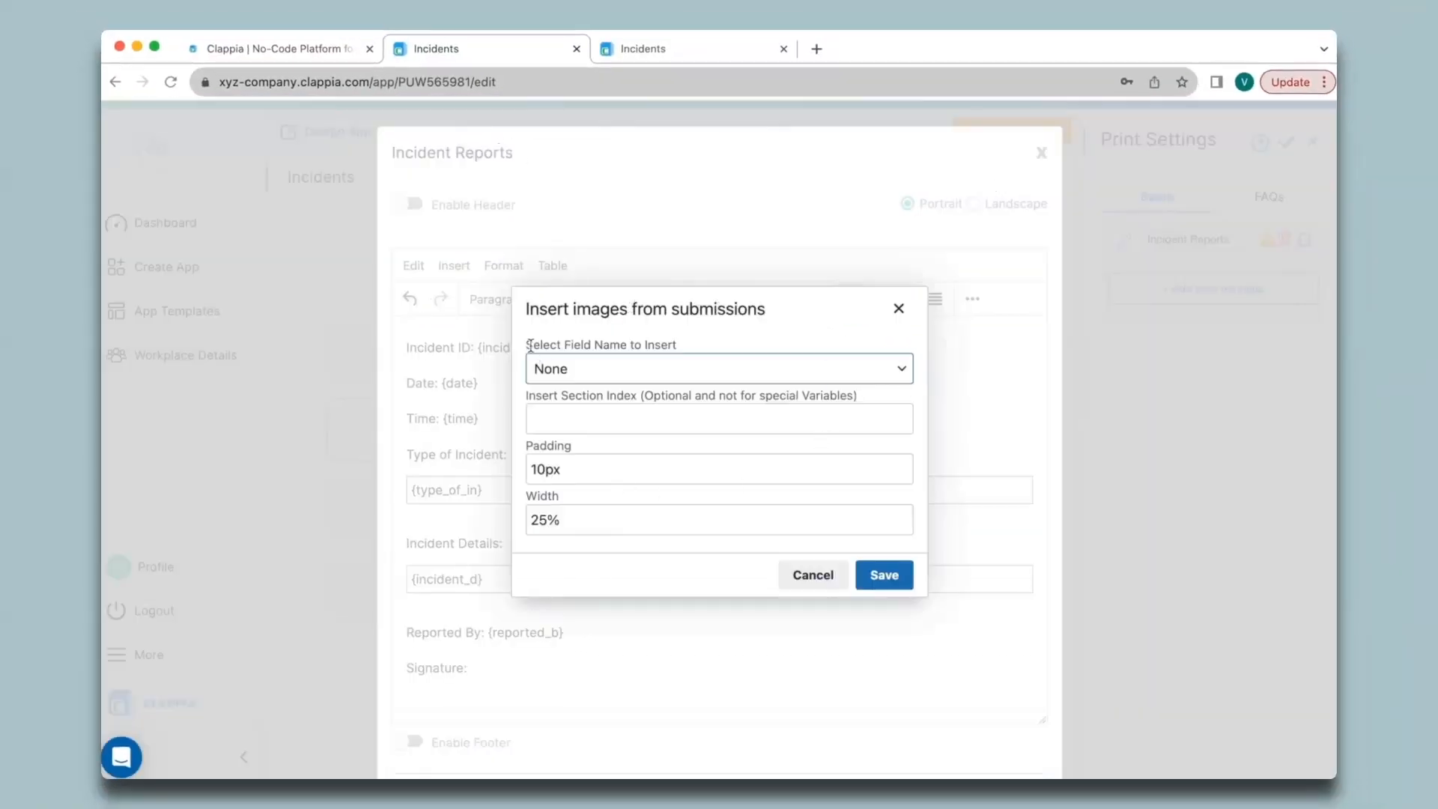
left_click(701, 370)
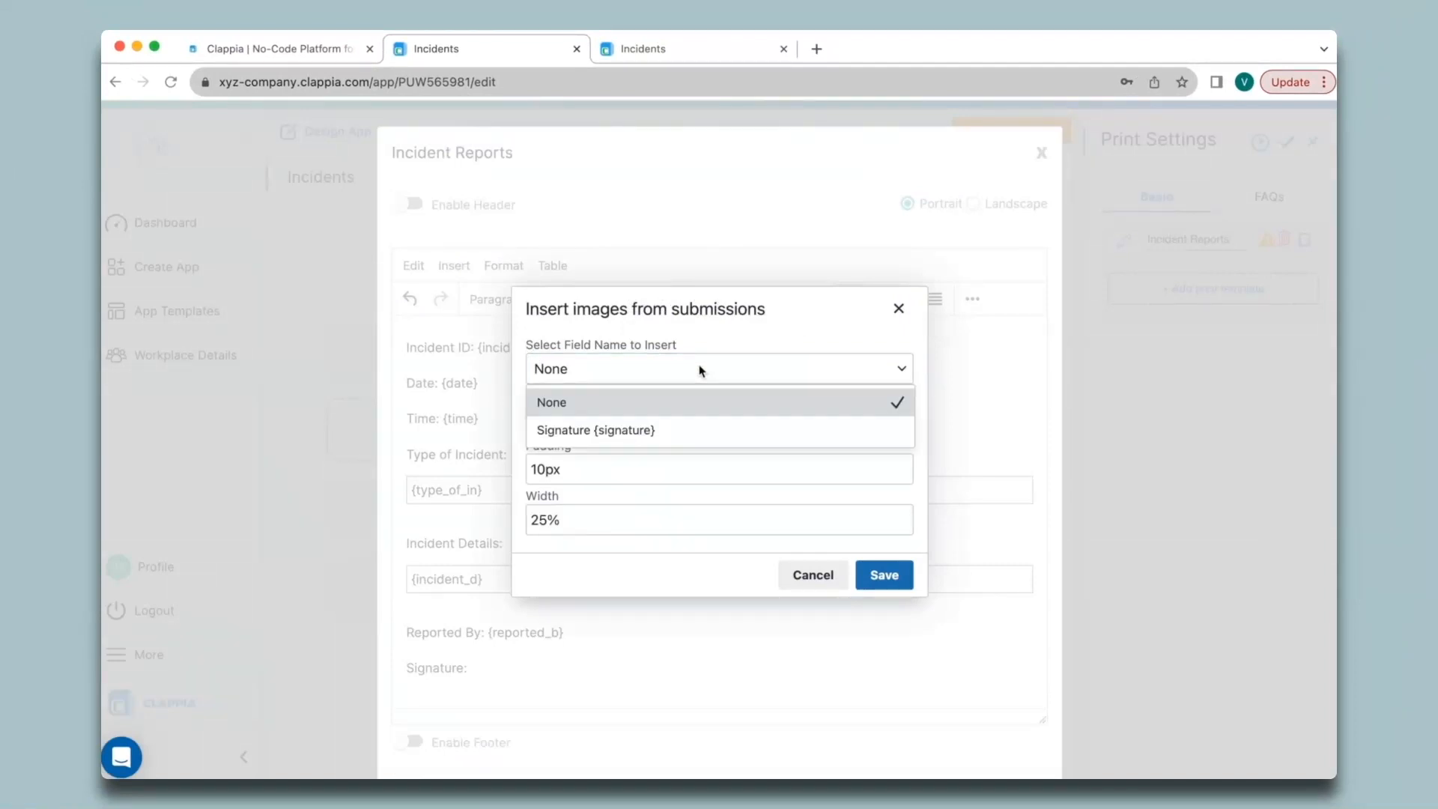
left_click(682, 439)
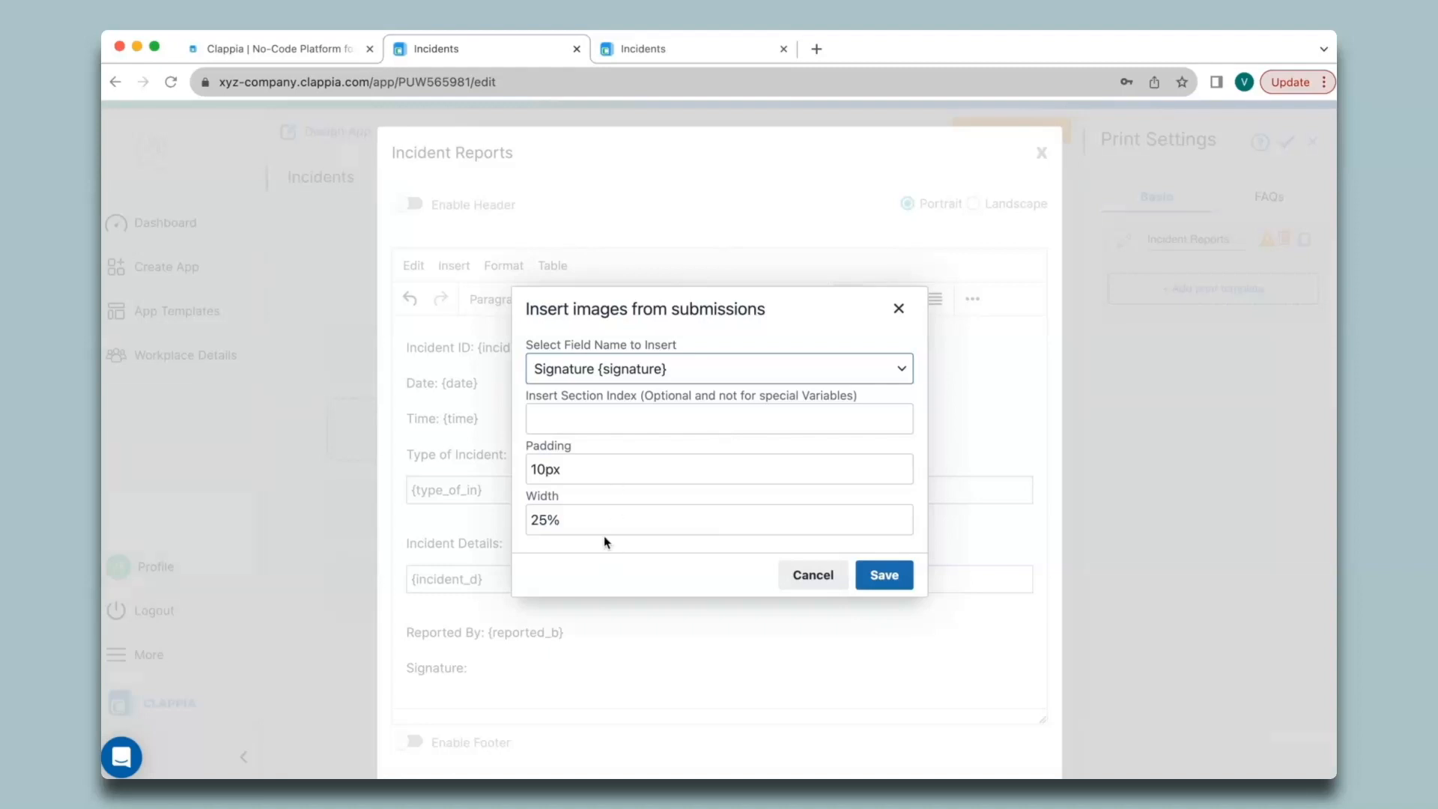
left_click(891, 578)
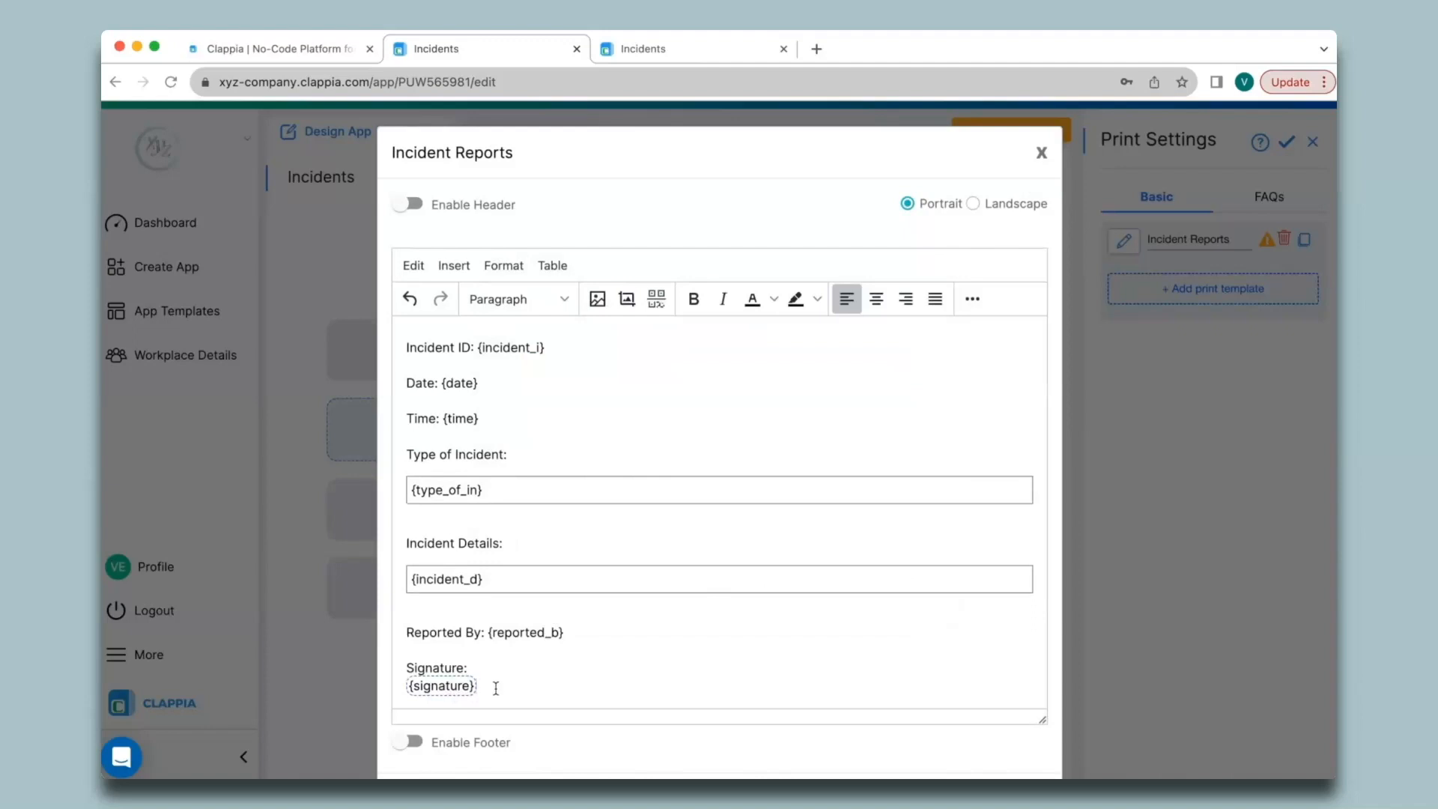
scroll(496, 687, "up", 2)
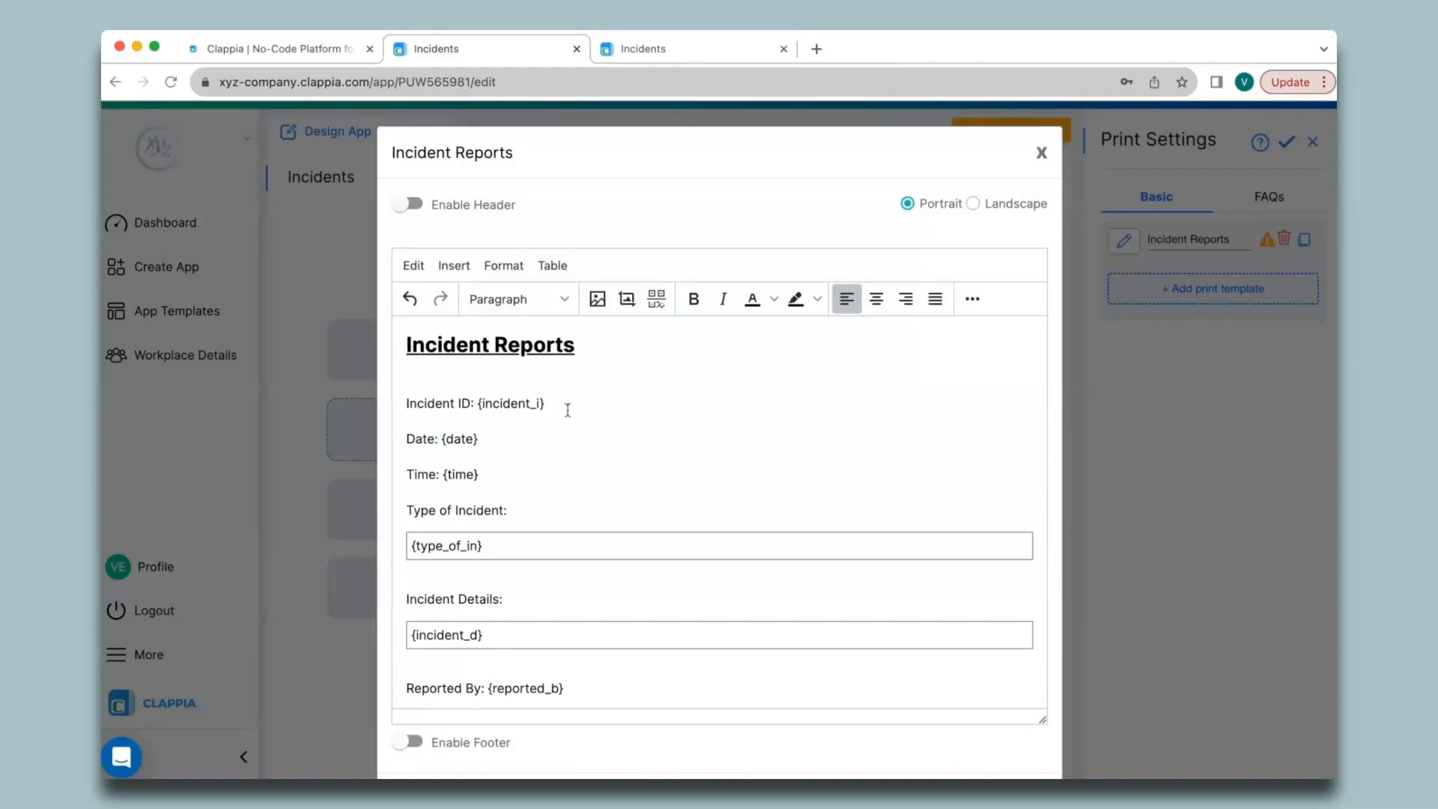
- Replace the Incident ID variable with an Incident ID QR code and save the template
key("BackSpace")
key("BackSpace")
key("BackSpace")
key("BackSpace")
key("BackSpace")
key("BackSpace")
key("BackSpace")
key("BackSpace")
key("BackSpace")
key("BackSpace")
key("BackSpace")
key("BackSpace")
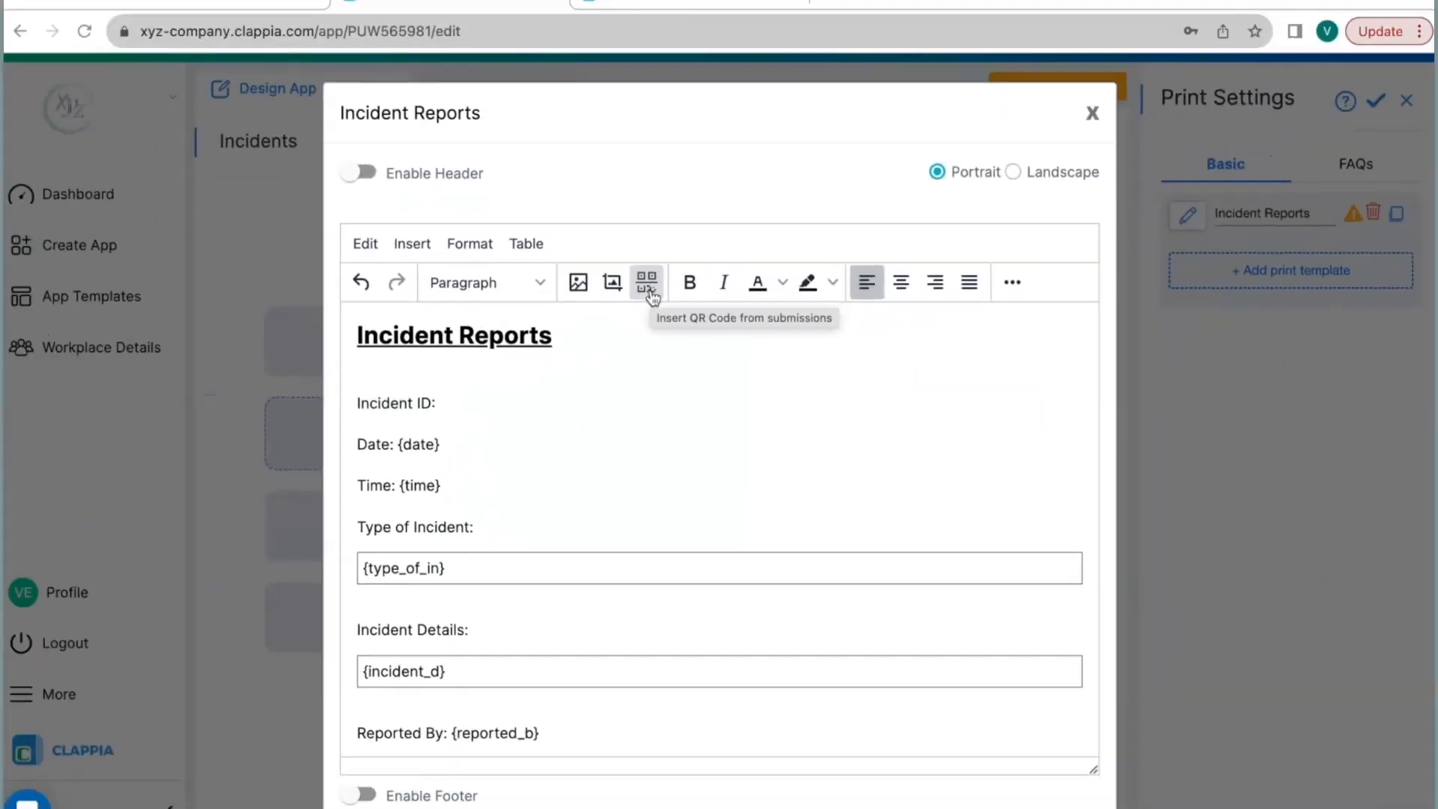
left_click(601, 209)
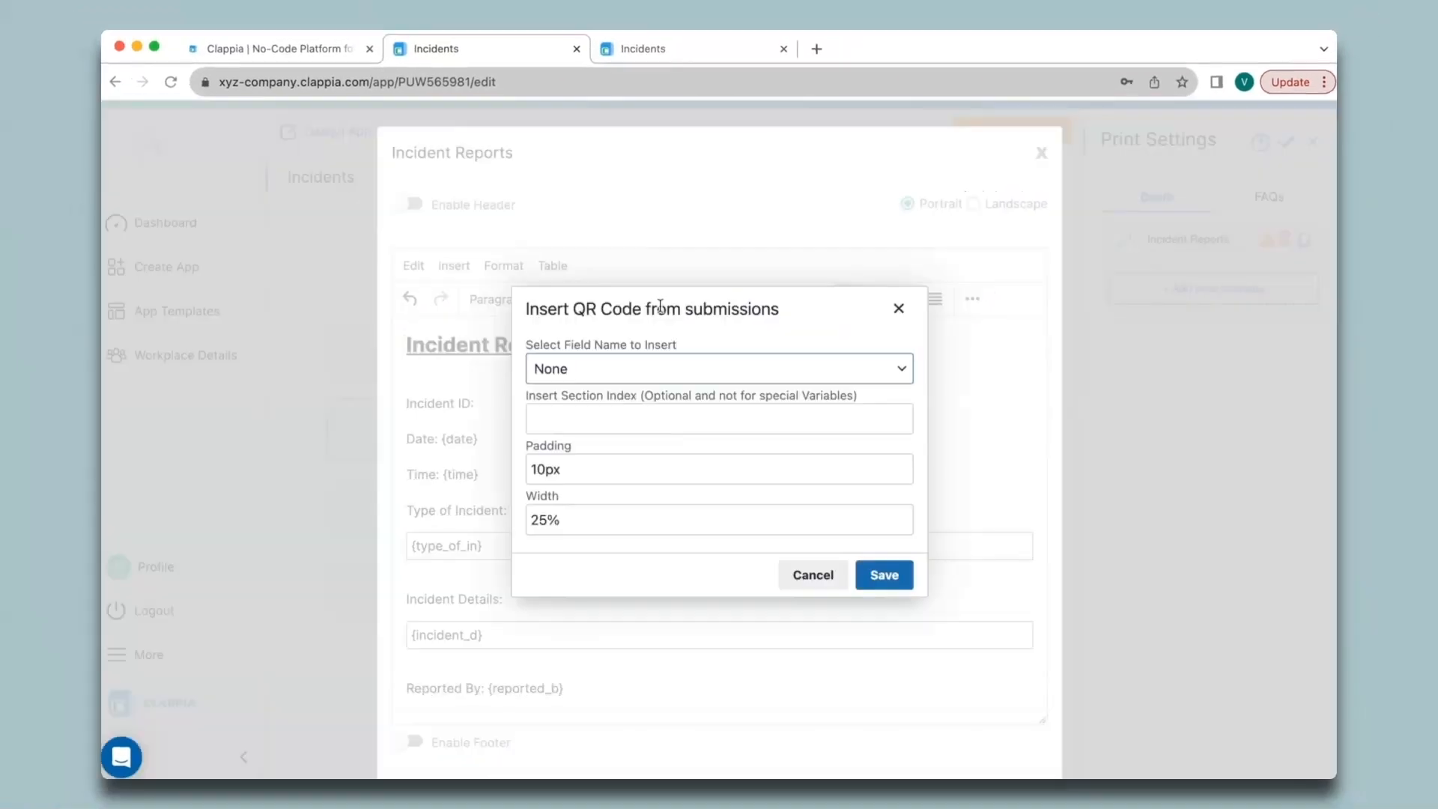
left_click(677, 370)
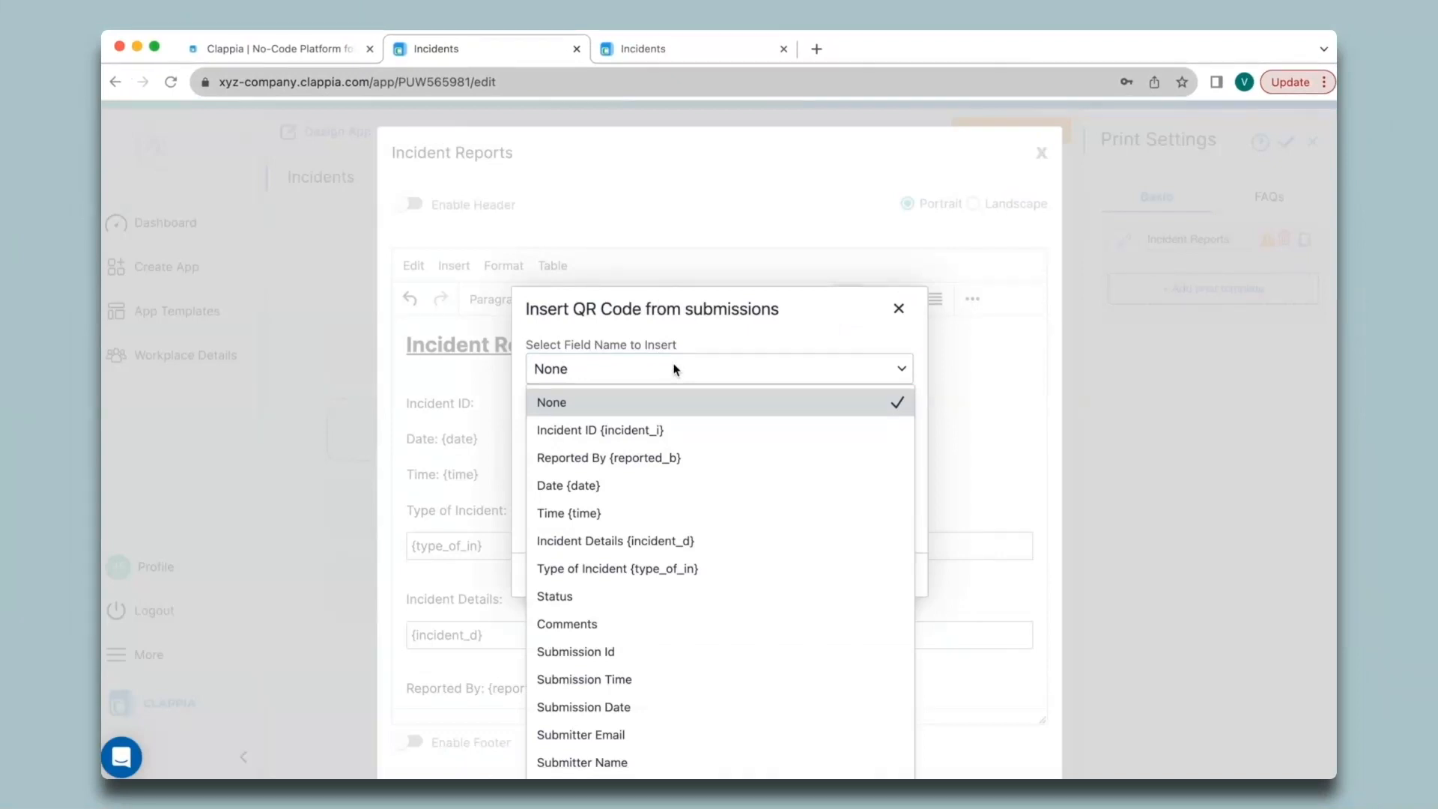
left_click(578, 432)
left_click(883, 575)
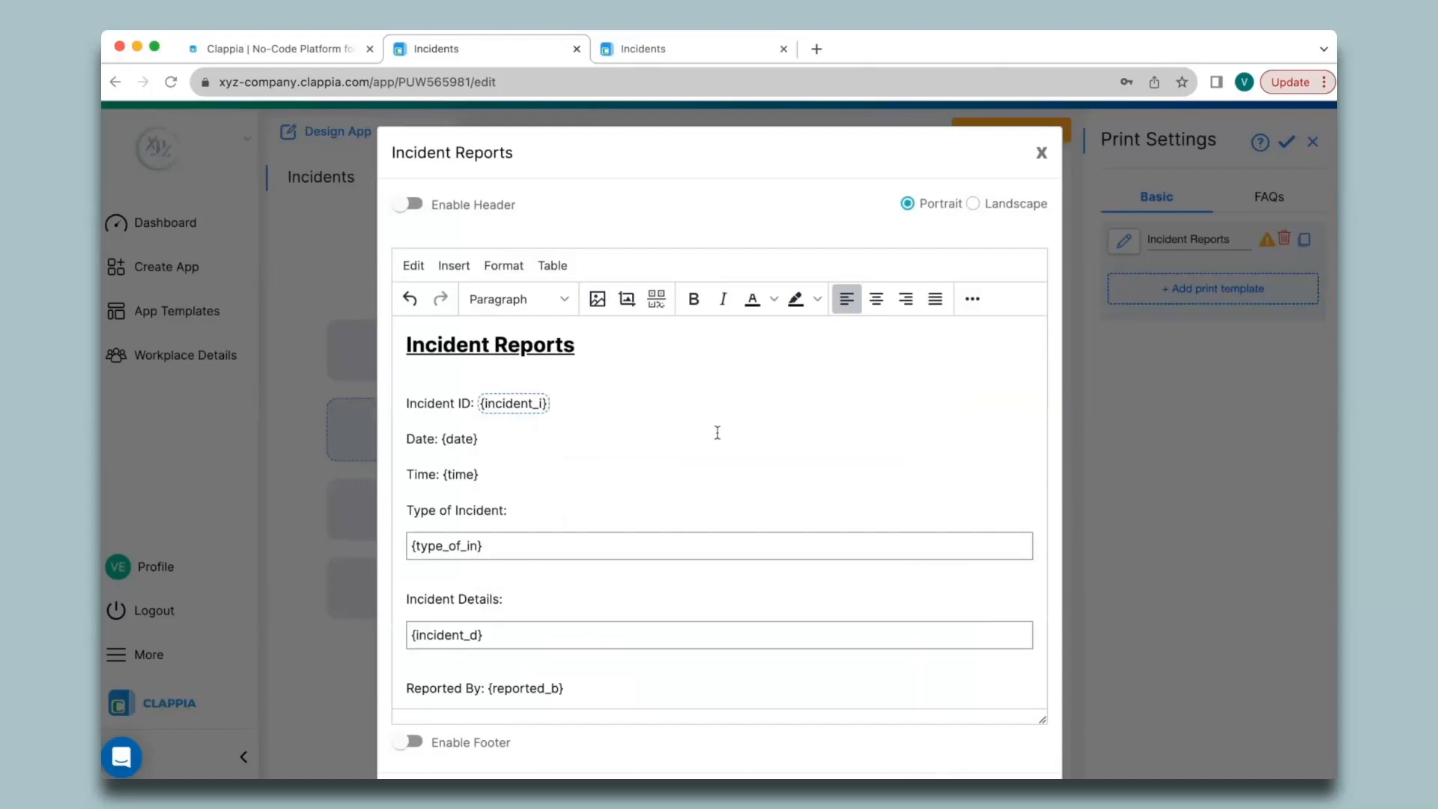
scroll(753, 438, "down", 3)
left_click(949, 721)
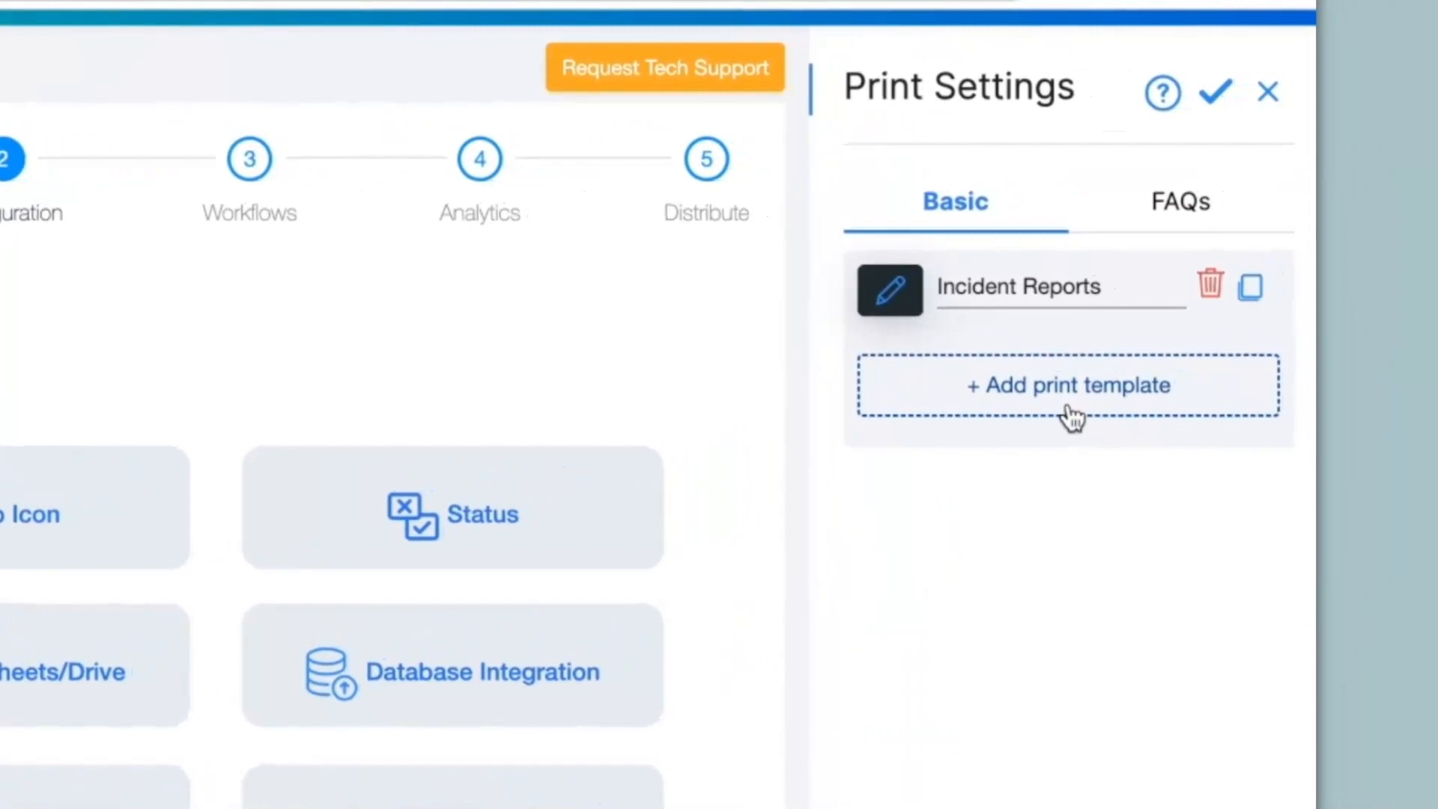
- Add and delete a spare print template, then fill the form's date, reporter name and time
left_click(1125, 412)
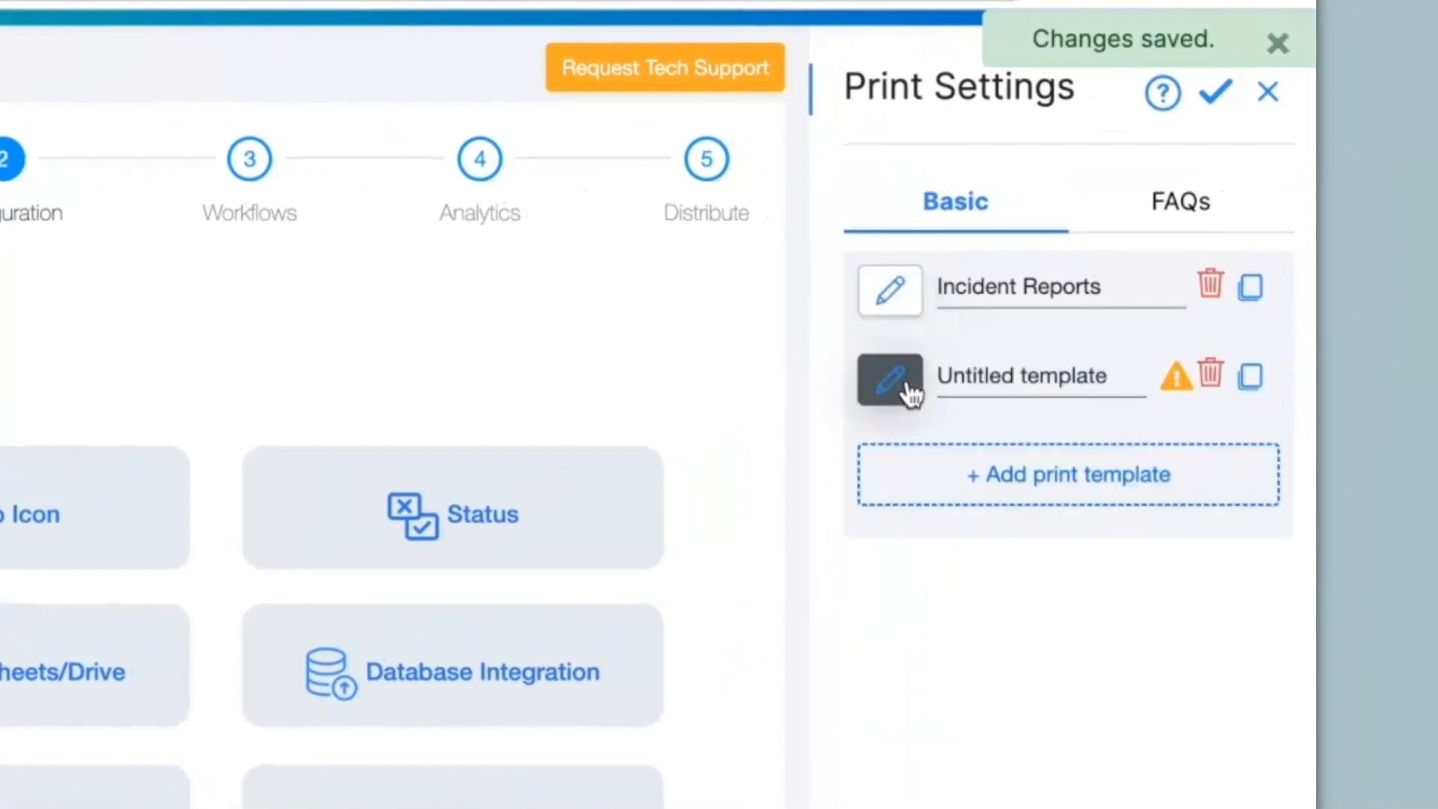
left_click(1210, 373)
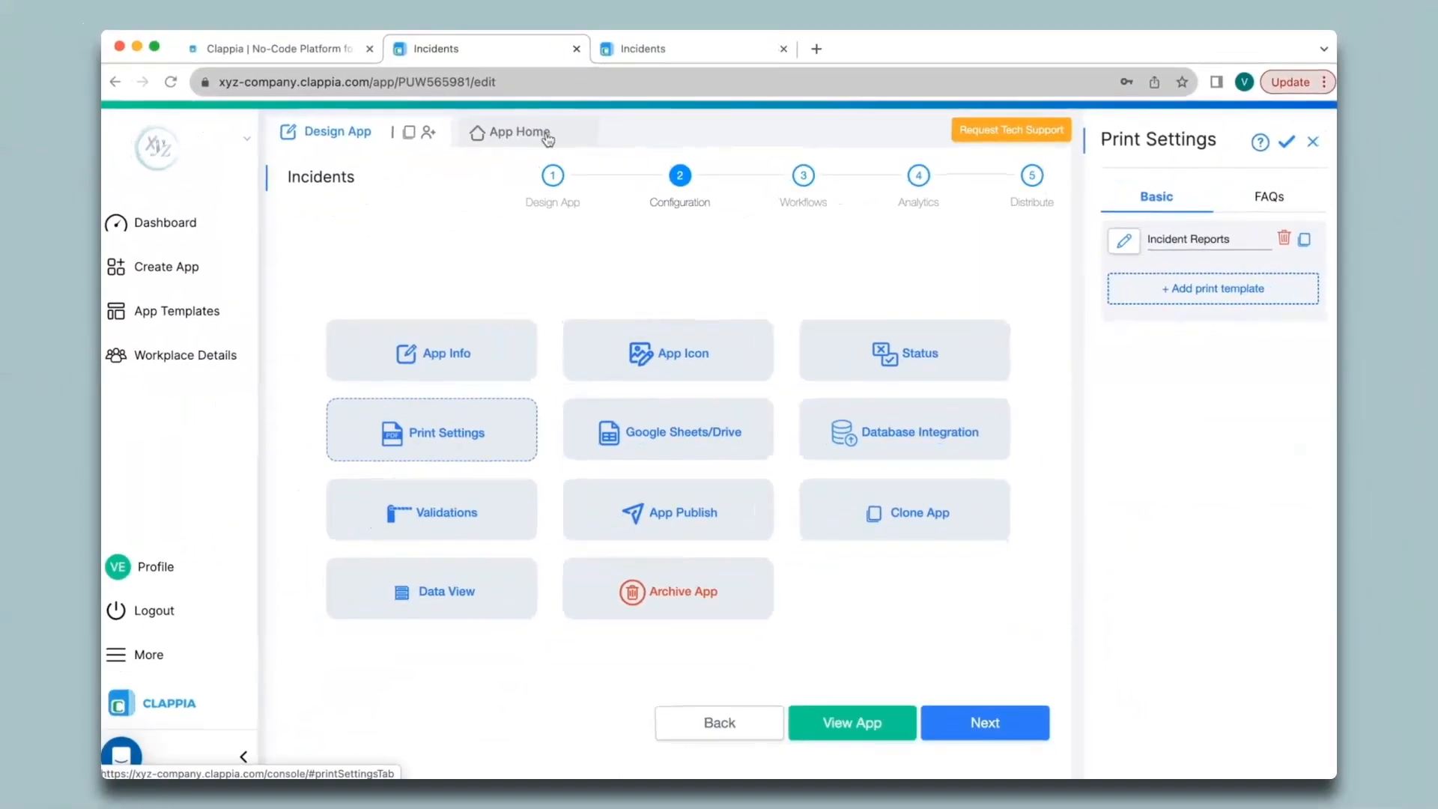
left_click(541, 137)
left_click(898, 299)
type("Verin")
left_click(769, 369)
left_click(974, 393)
- Enter details 'Details list..', choose Workplace incident, draw a signature, submit, and view Submissions
left_click(536, 498)
type("Details list..")
left_click(883, 492)
left_click(883, 537)
left_click_drag(532, 581, 626, 570)
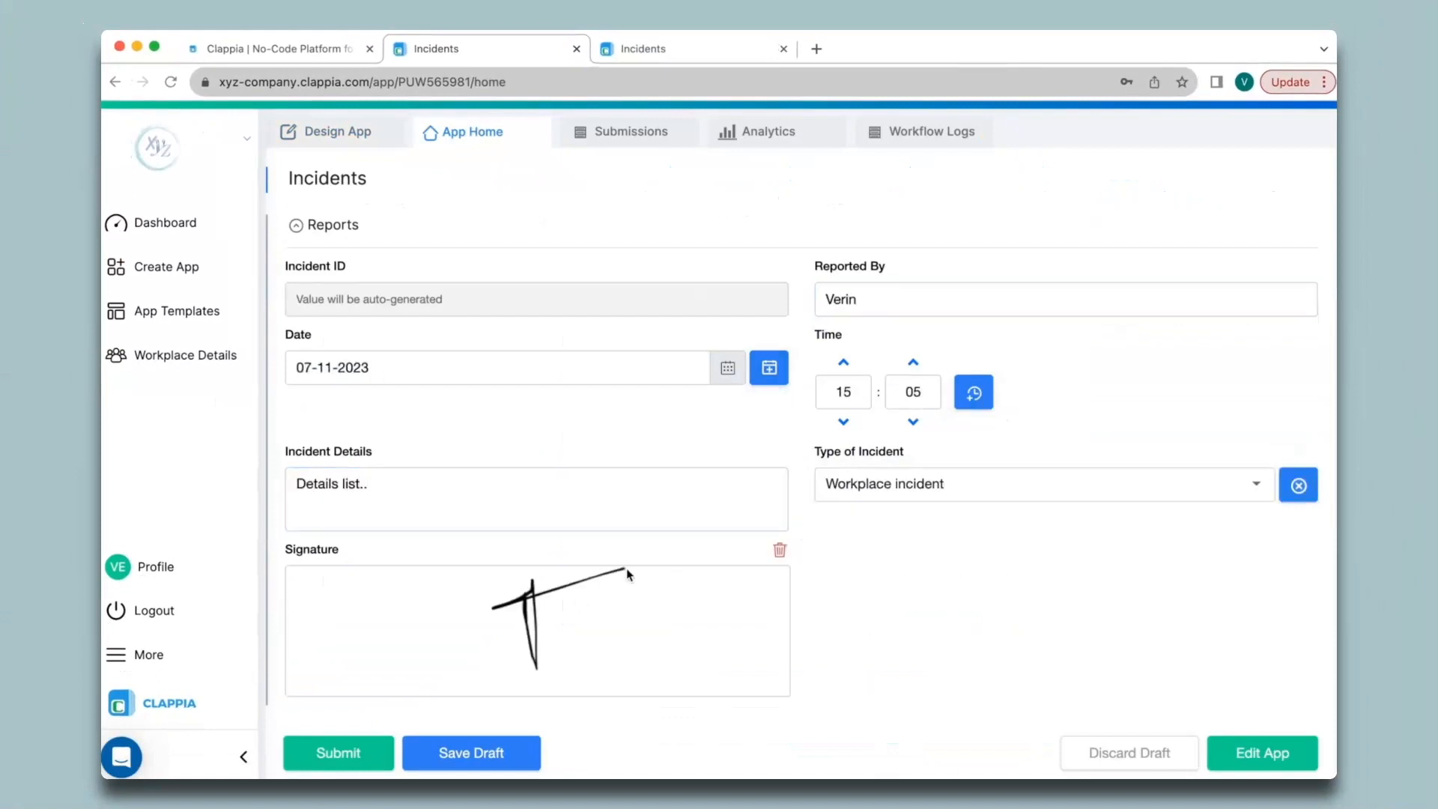
left_click(334, 750)
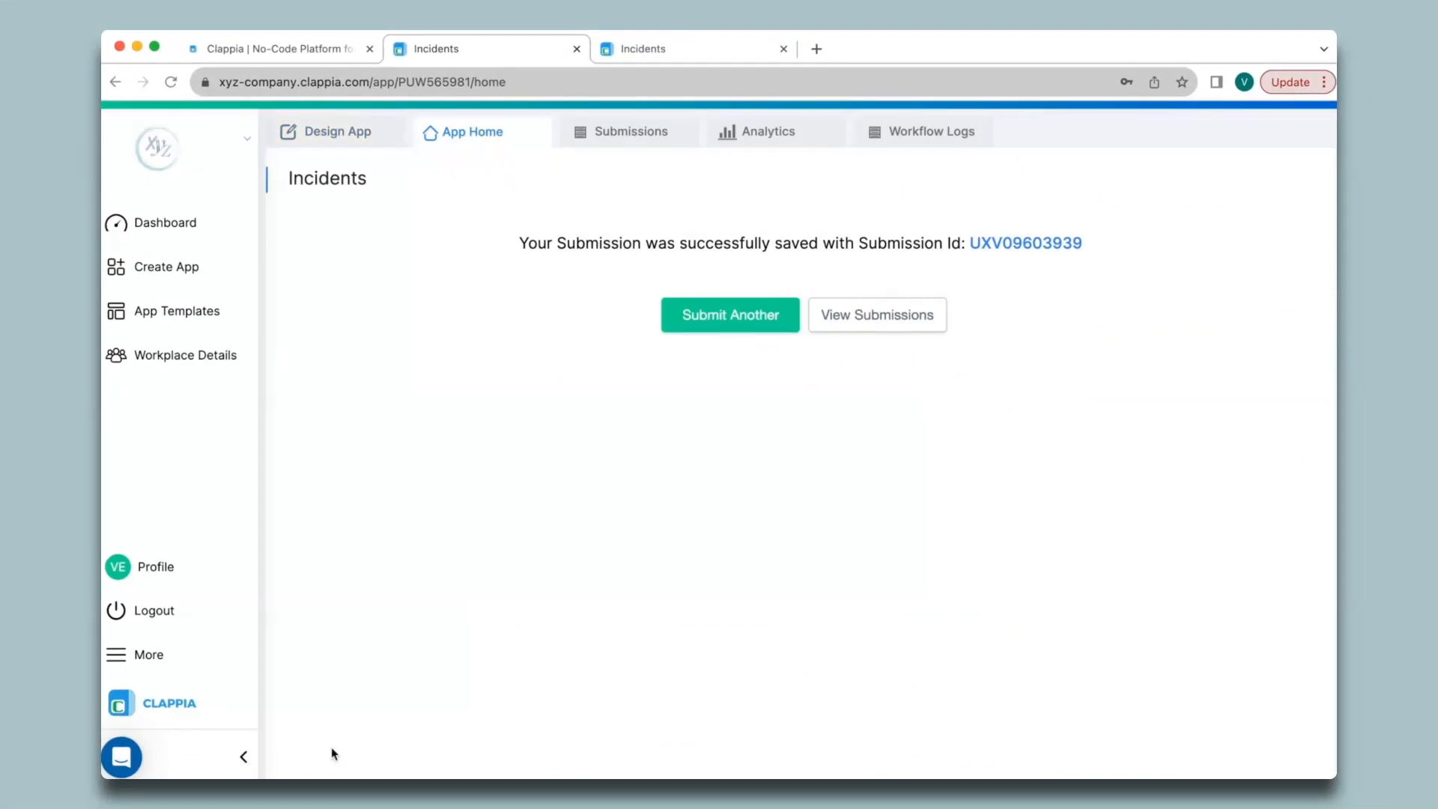
left_click(629, 133)
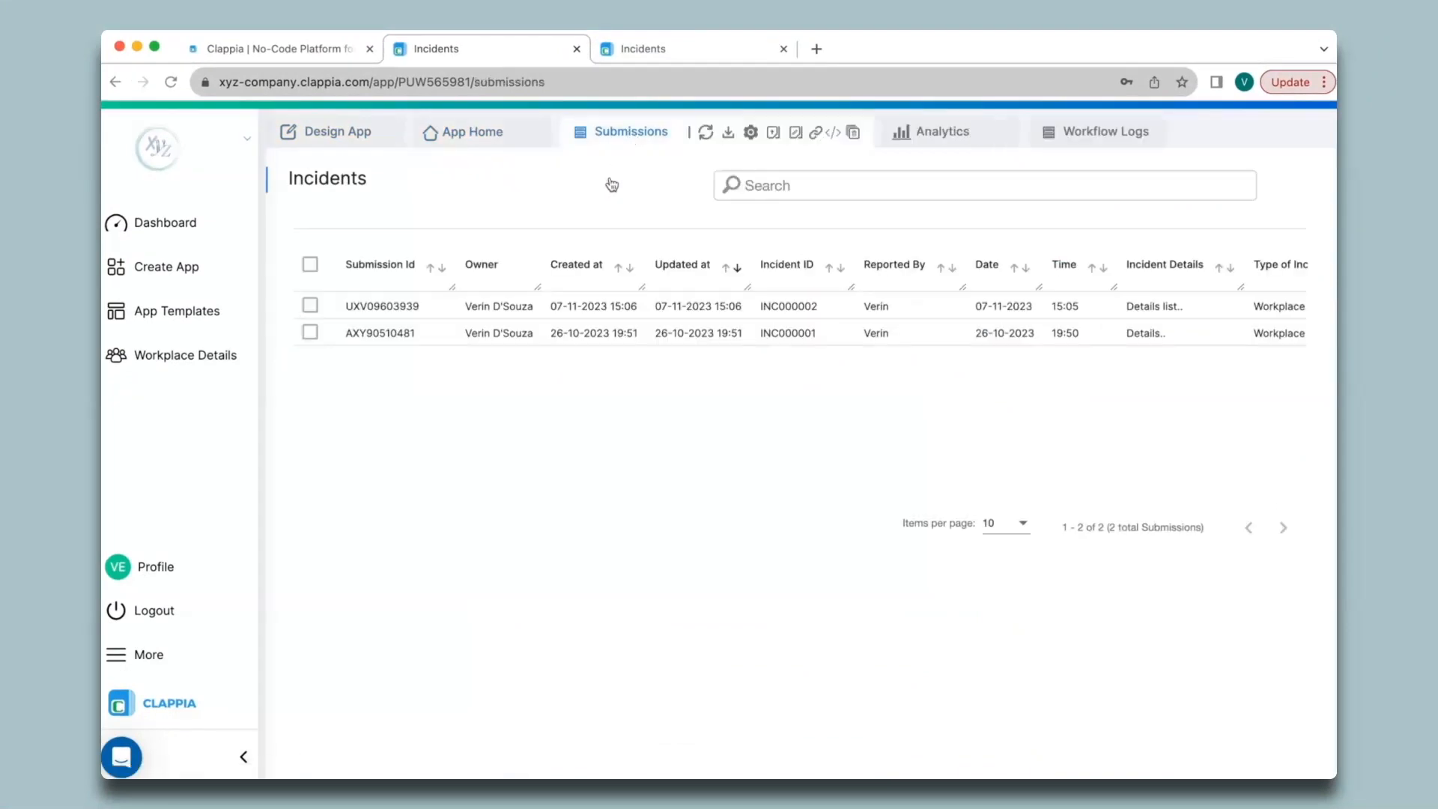
- Open INC000002, generate its print PDF, close the preview and details panel, then reopen Design App
left_click(615, 313)
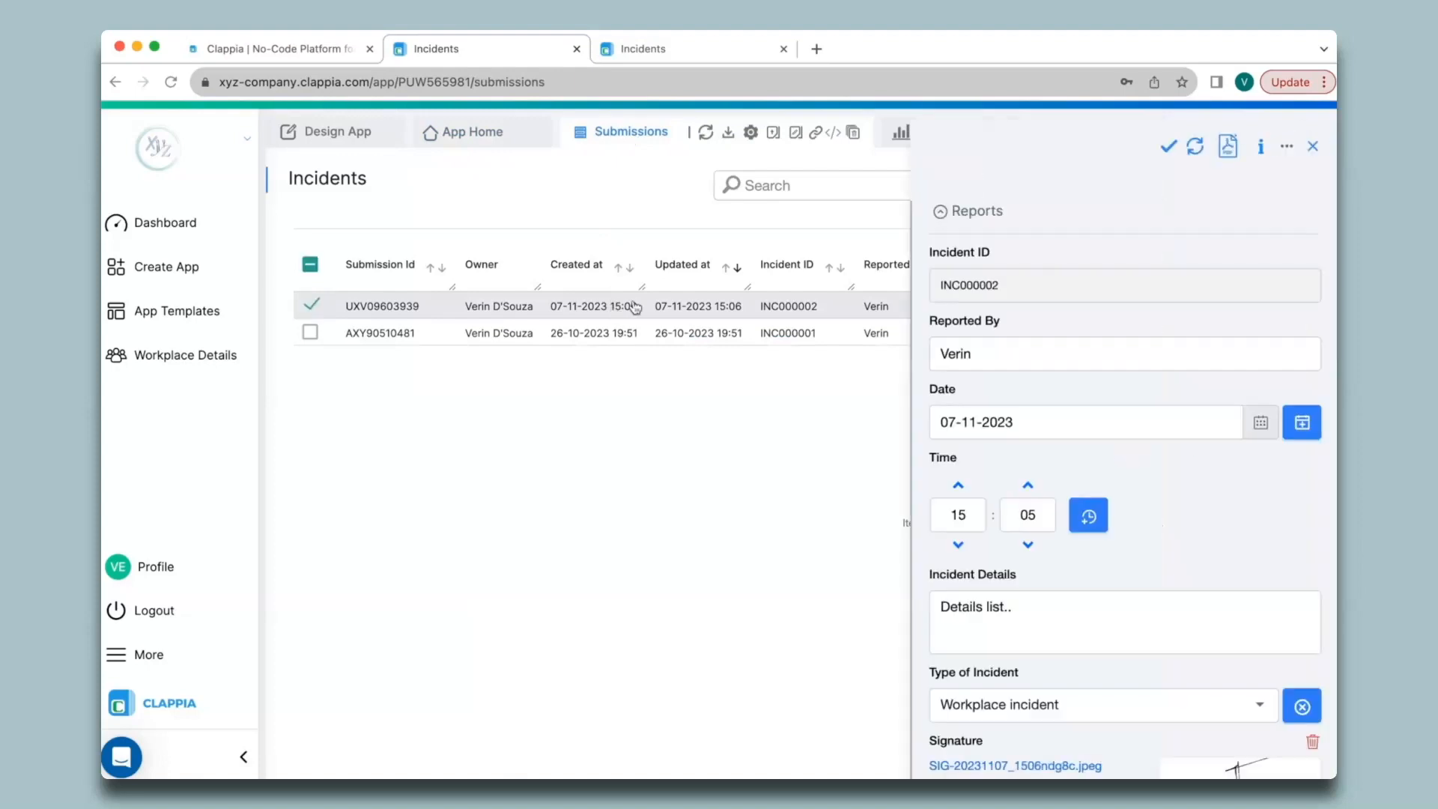
scroll(1178, 283, "down", 2)
scroll(1178, 283, "up", 2)
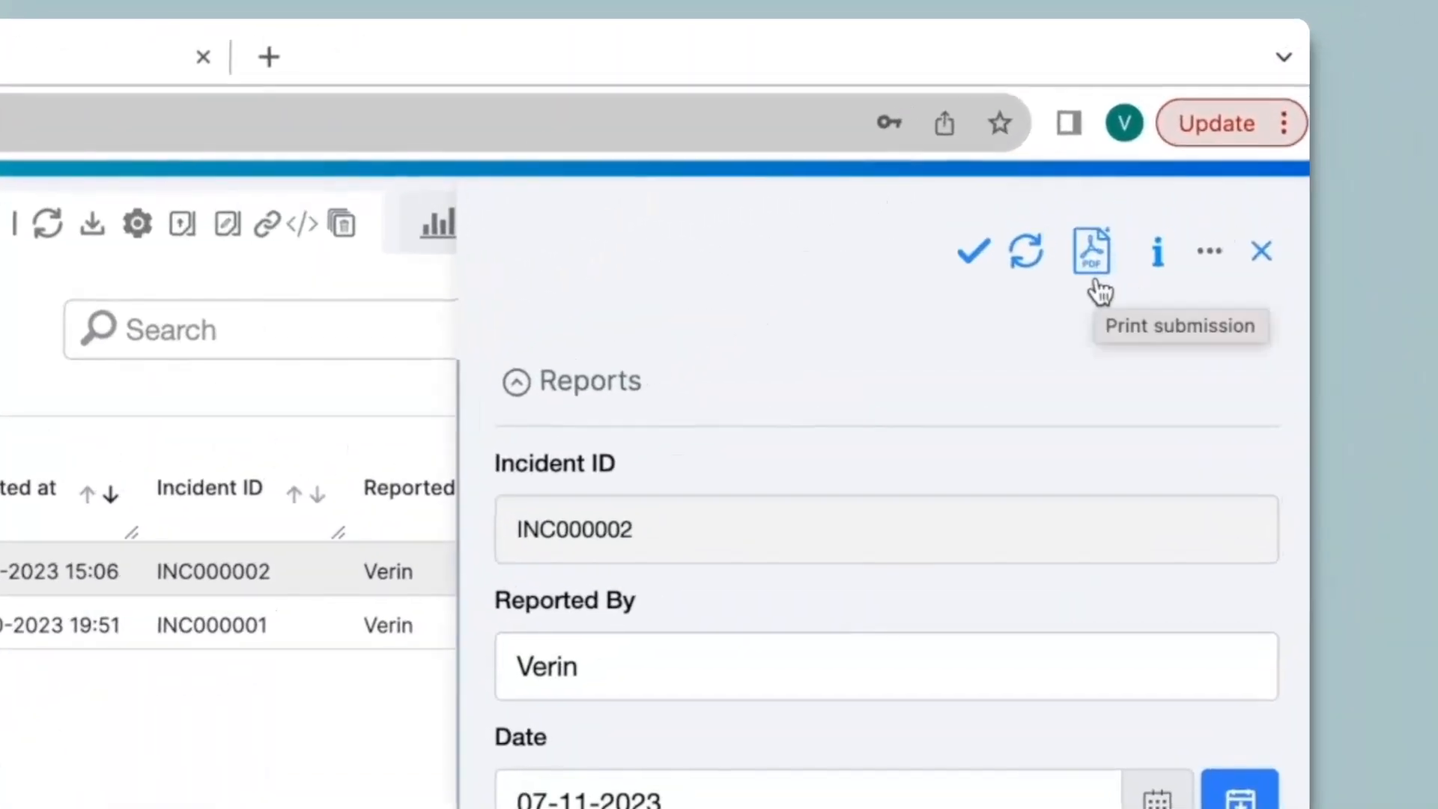
left_click(1228, 147)
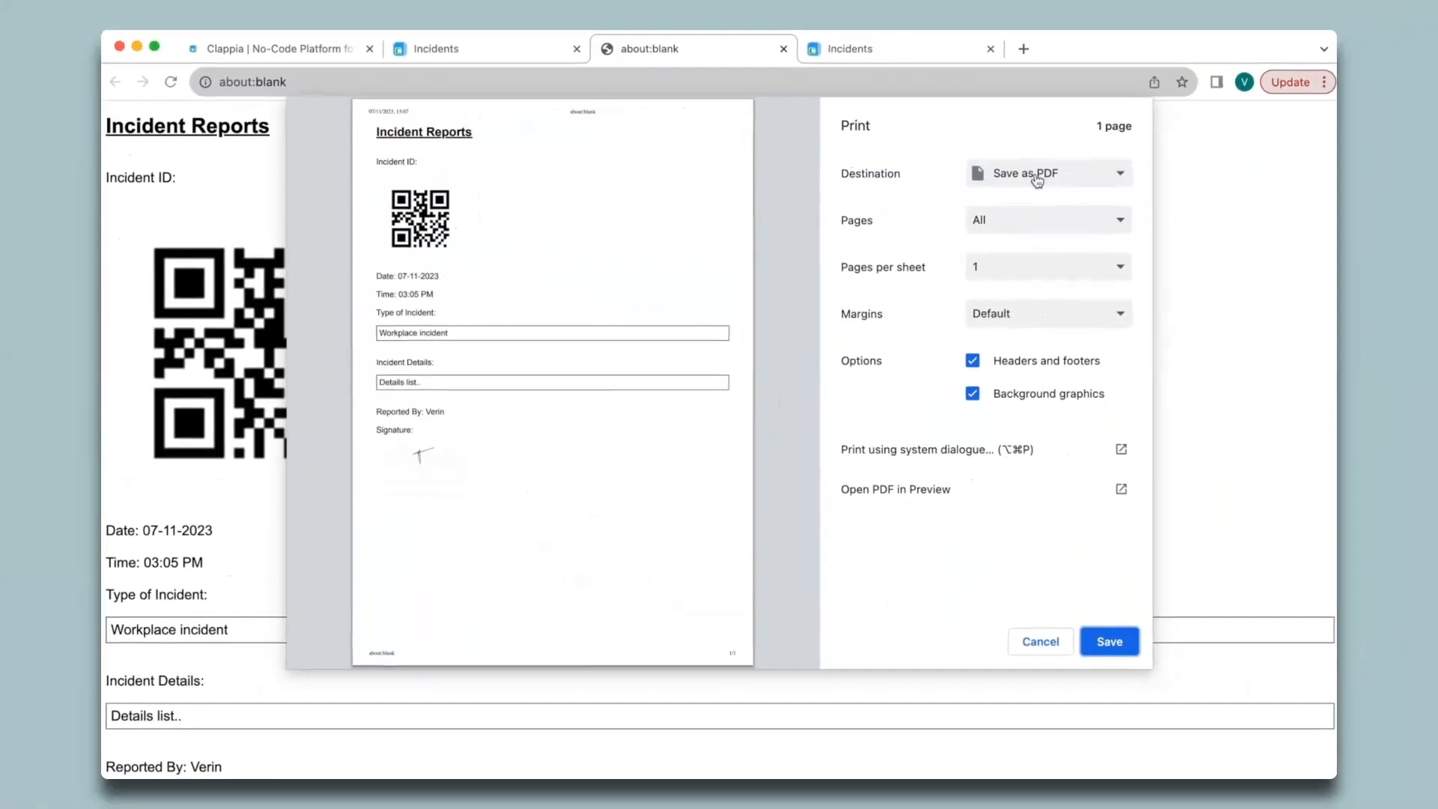
left_click(783, 49)
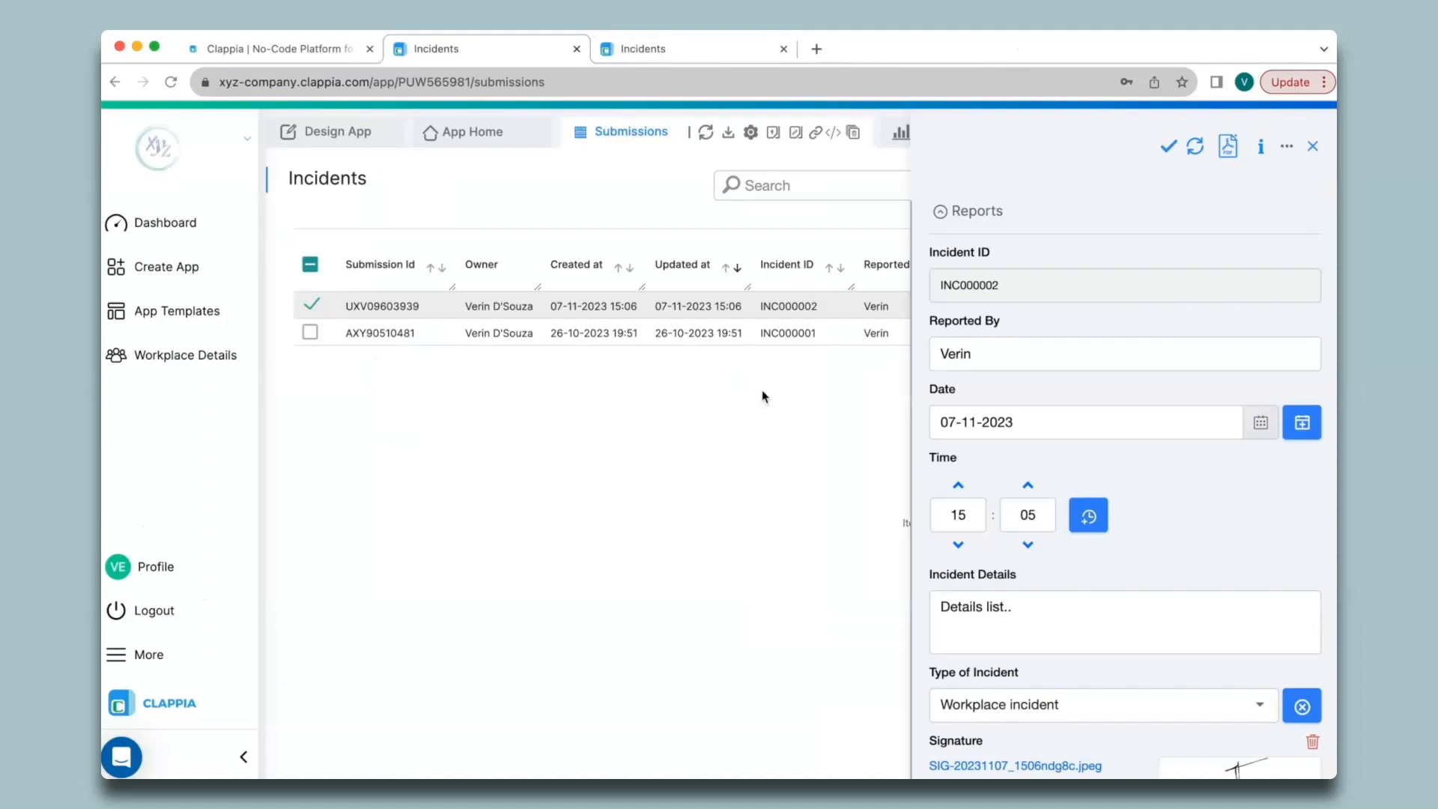
left_click(1312, 147)
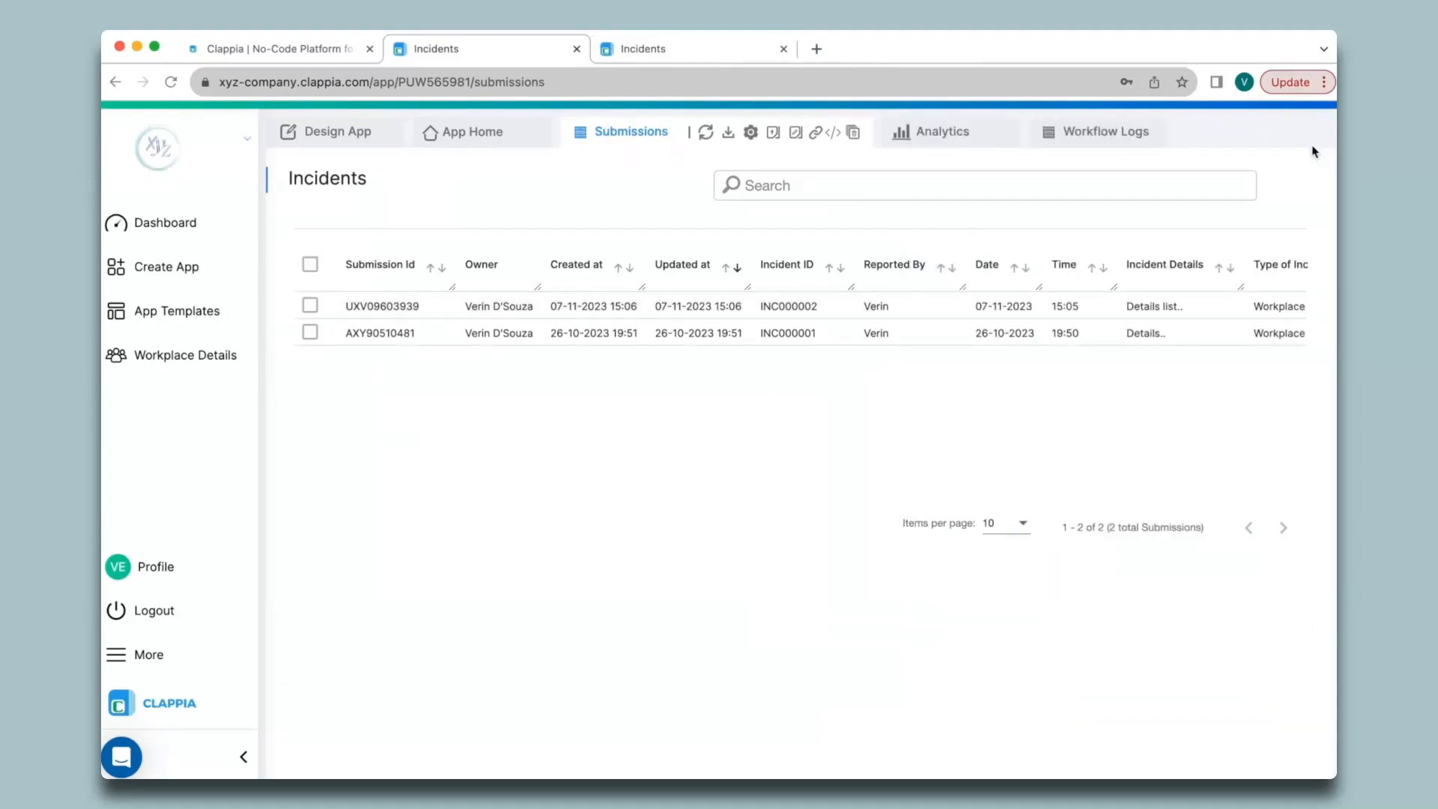
left_click(337, 131)
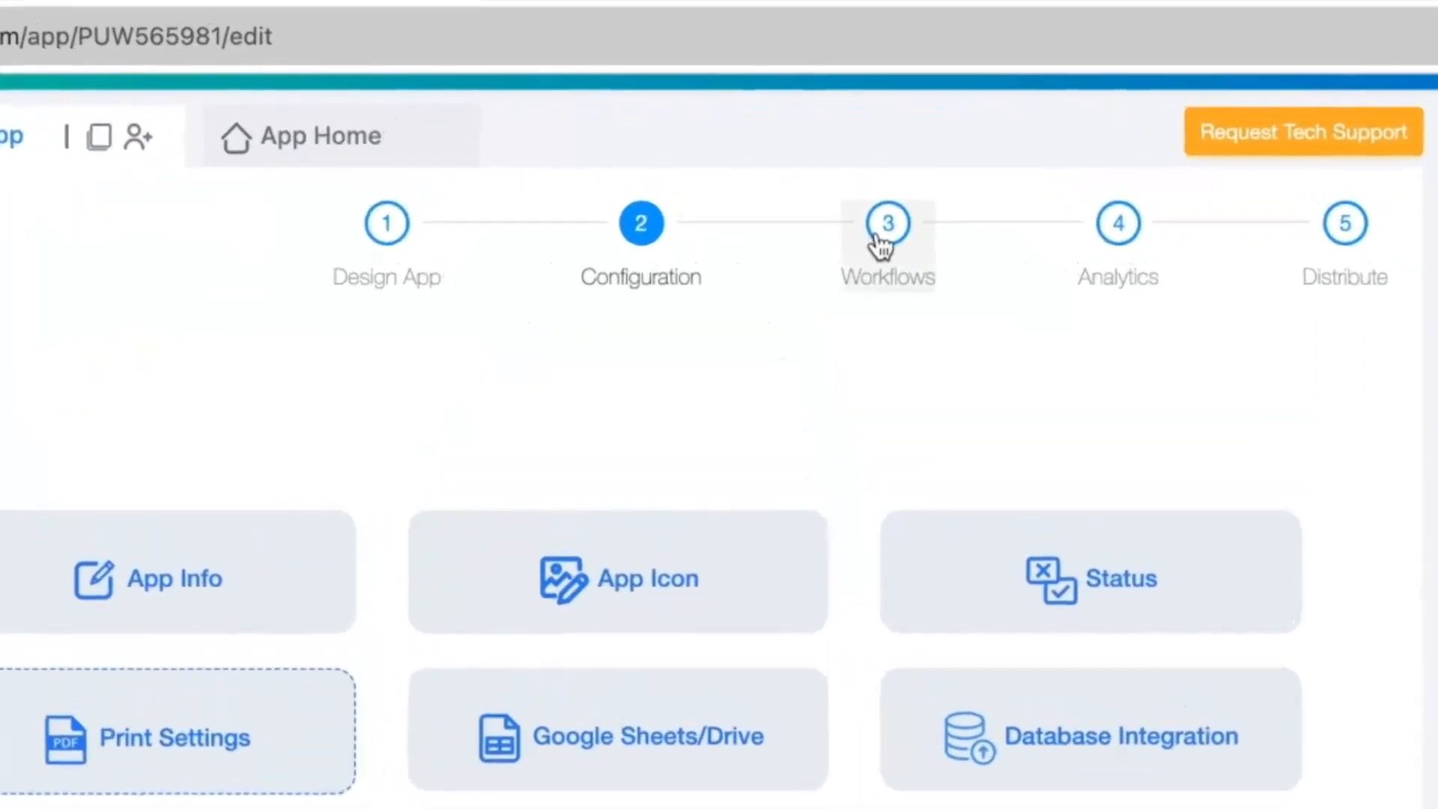
- Add an Email step after Start in the app's workflow
left_click(818, 165)
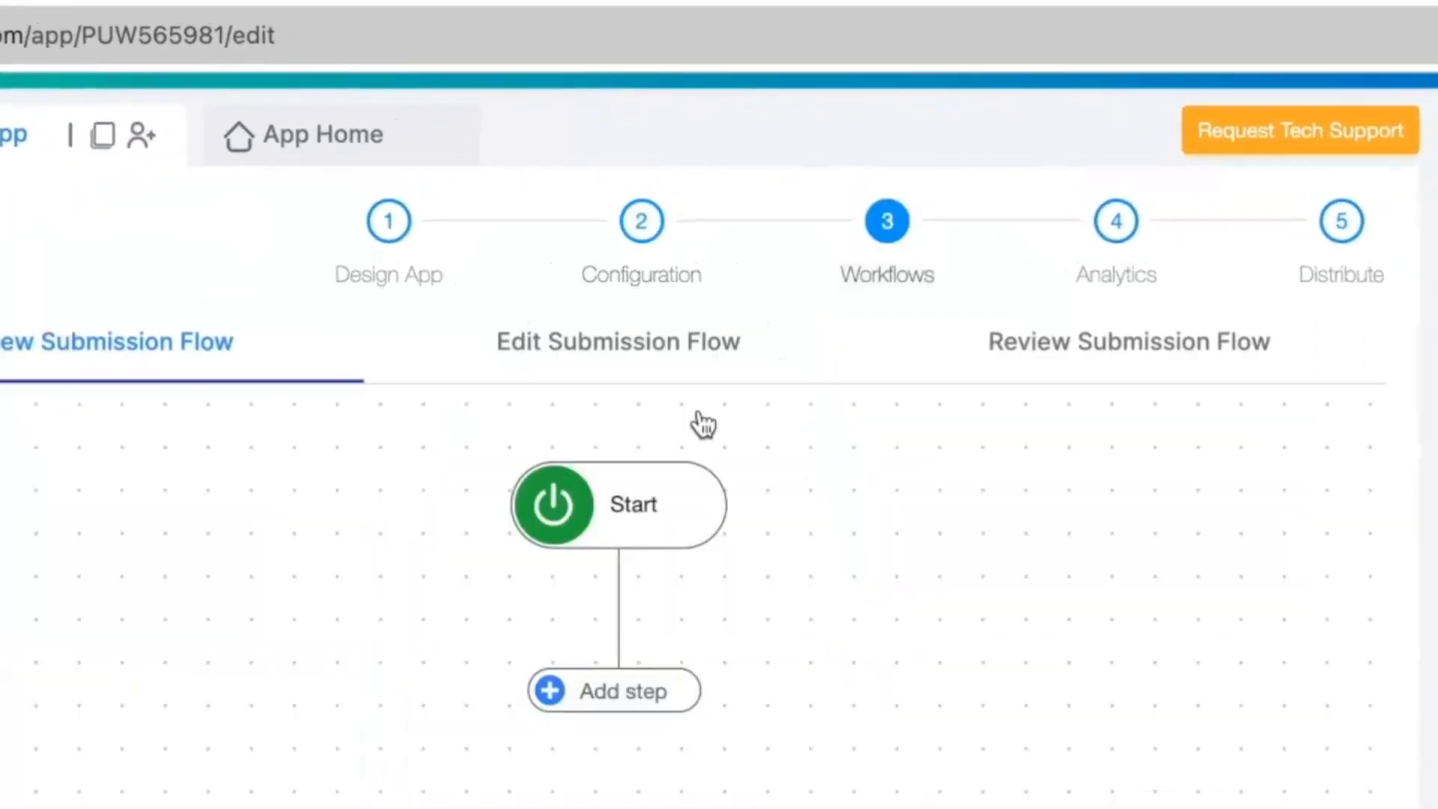
left_click(667, 422)
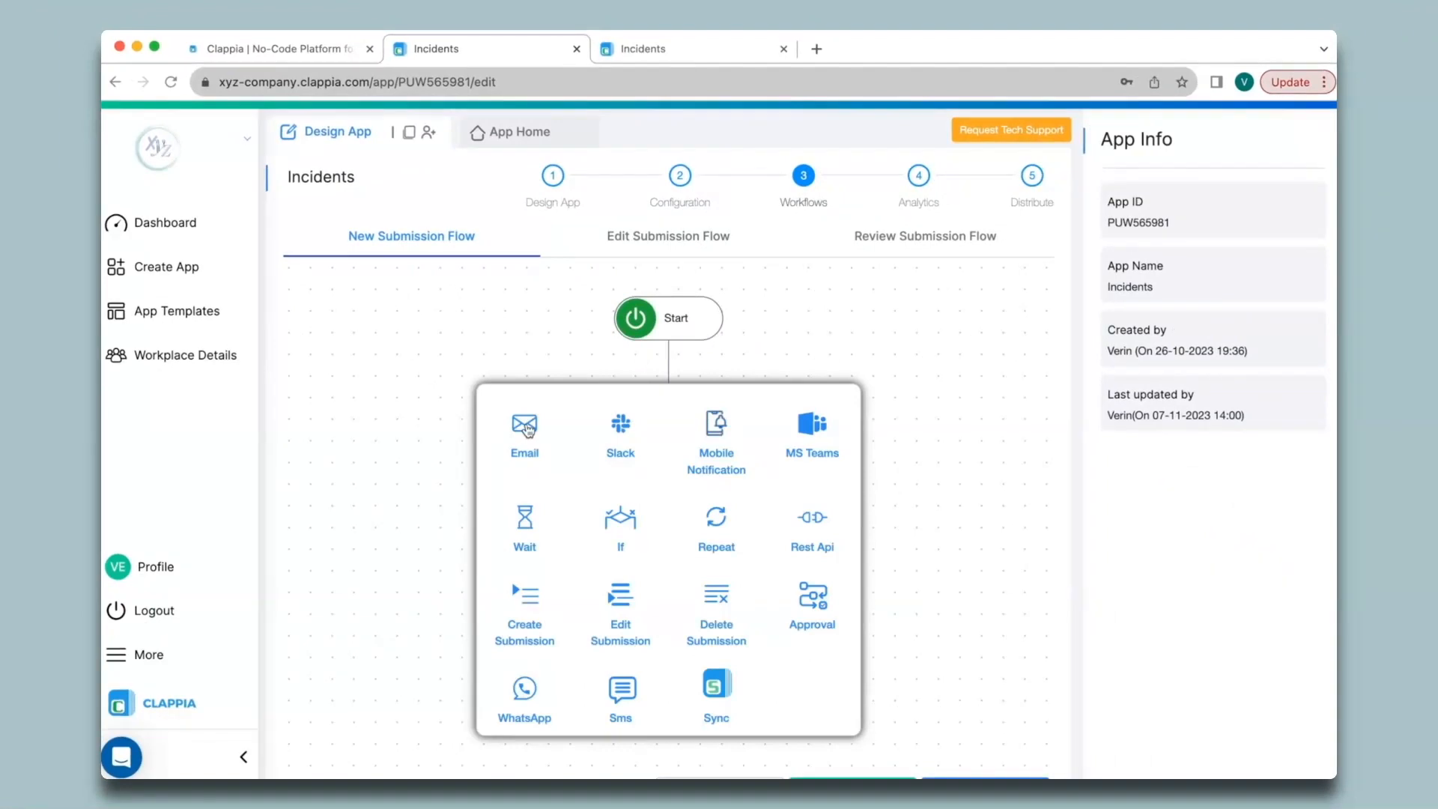
left_click(526, 429)
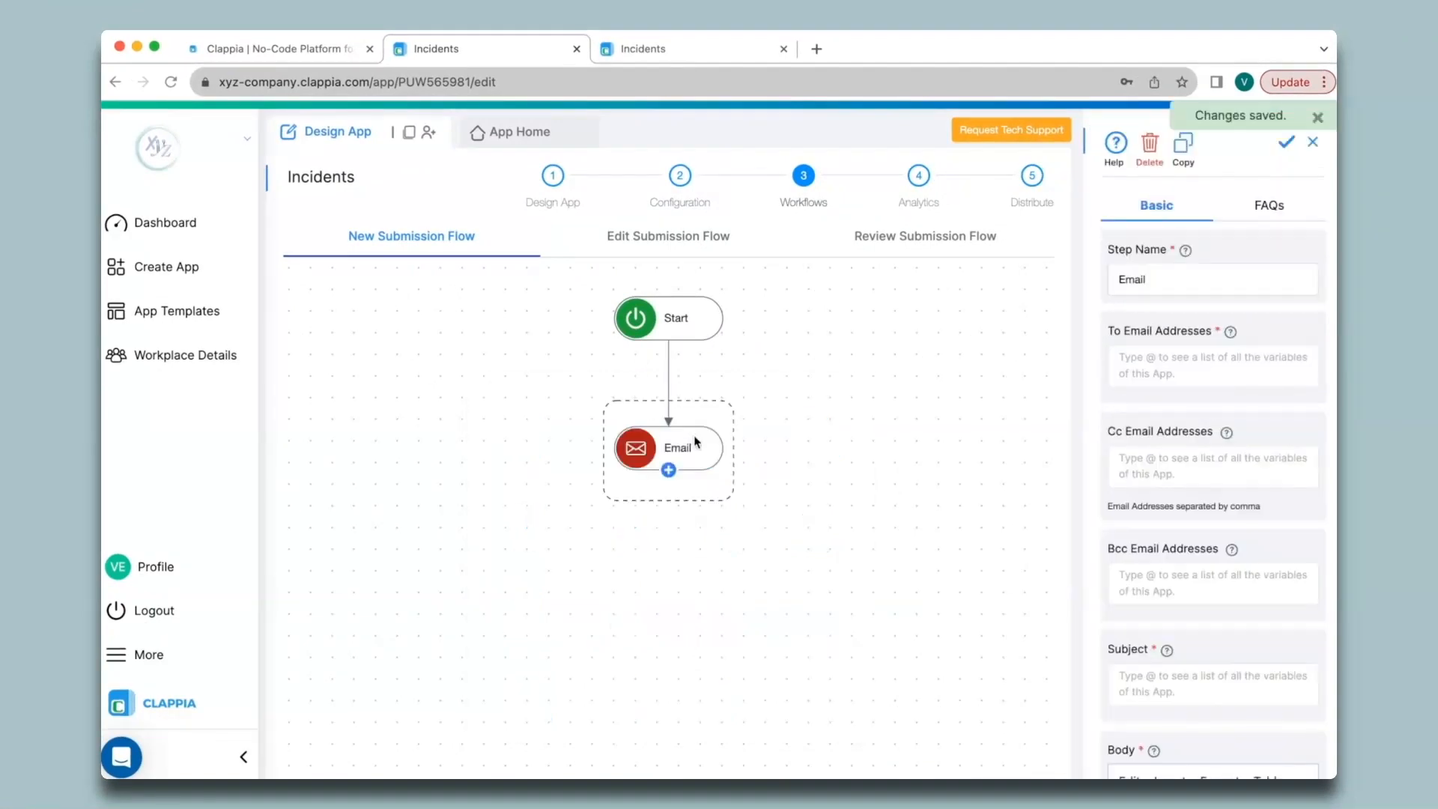
- Enter the recipient's e-mail, subject 'Incident Report', and a body mentioning the attached PDF
left_click(1165, 364)
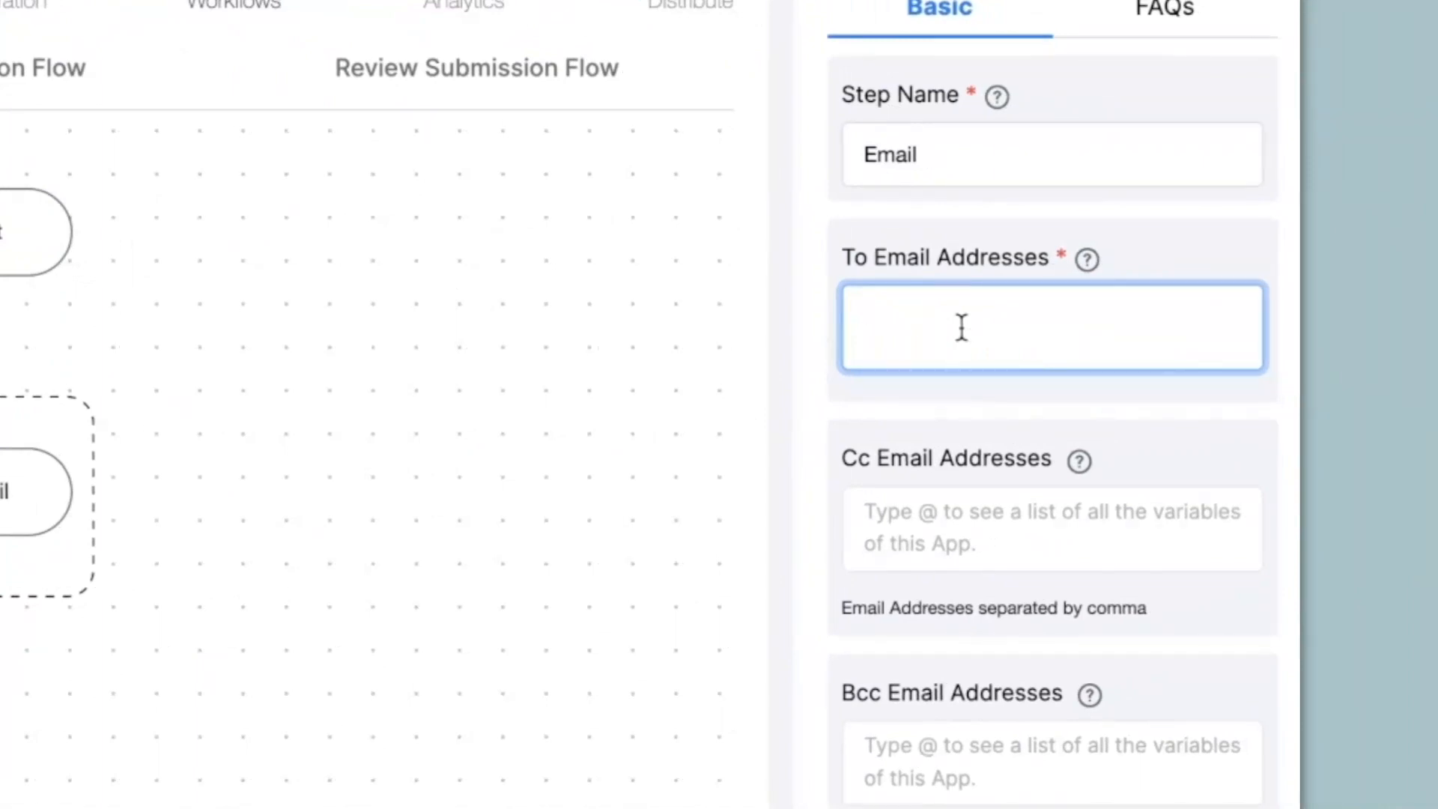
scroll(933, 335, "down", 8)
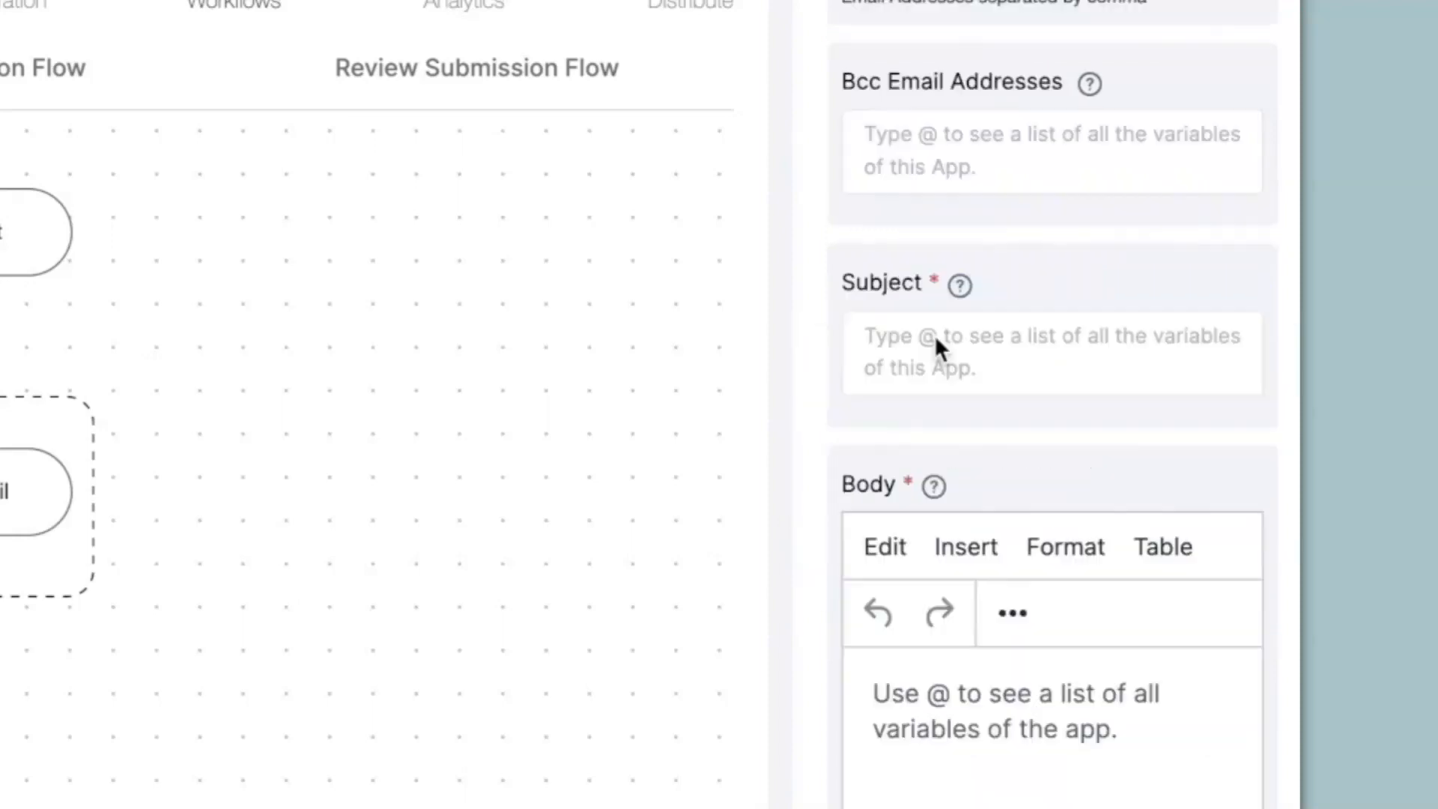
scroll(933, 334, "down", 3)
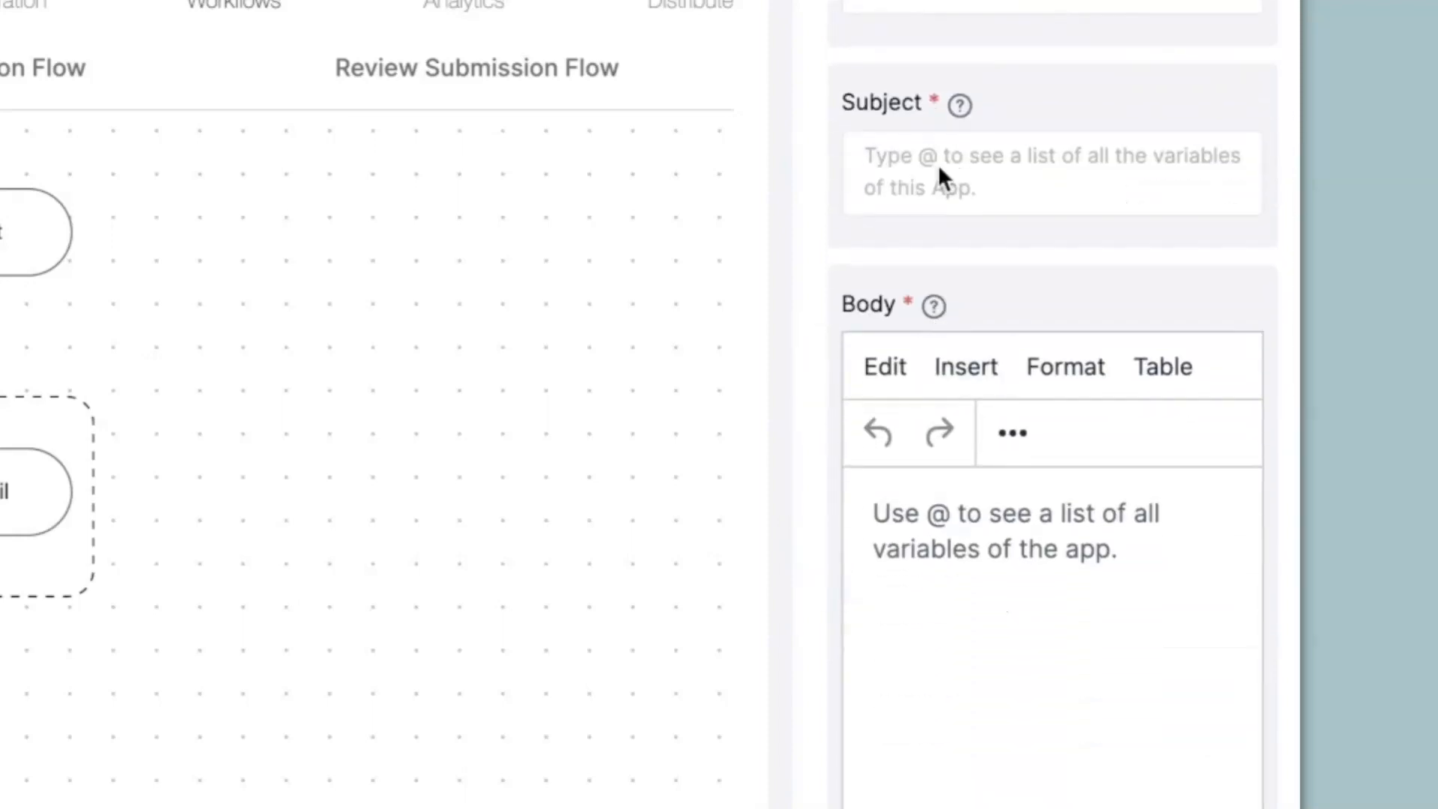
left_click(939, 169)
type("Incident Report")
key("Tab")
type("Hi,")
key("Return")
type("Please find the attached ")
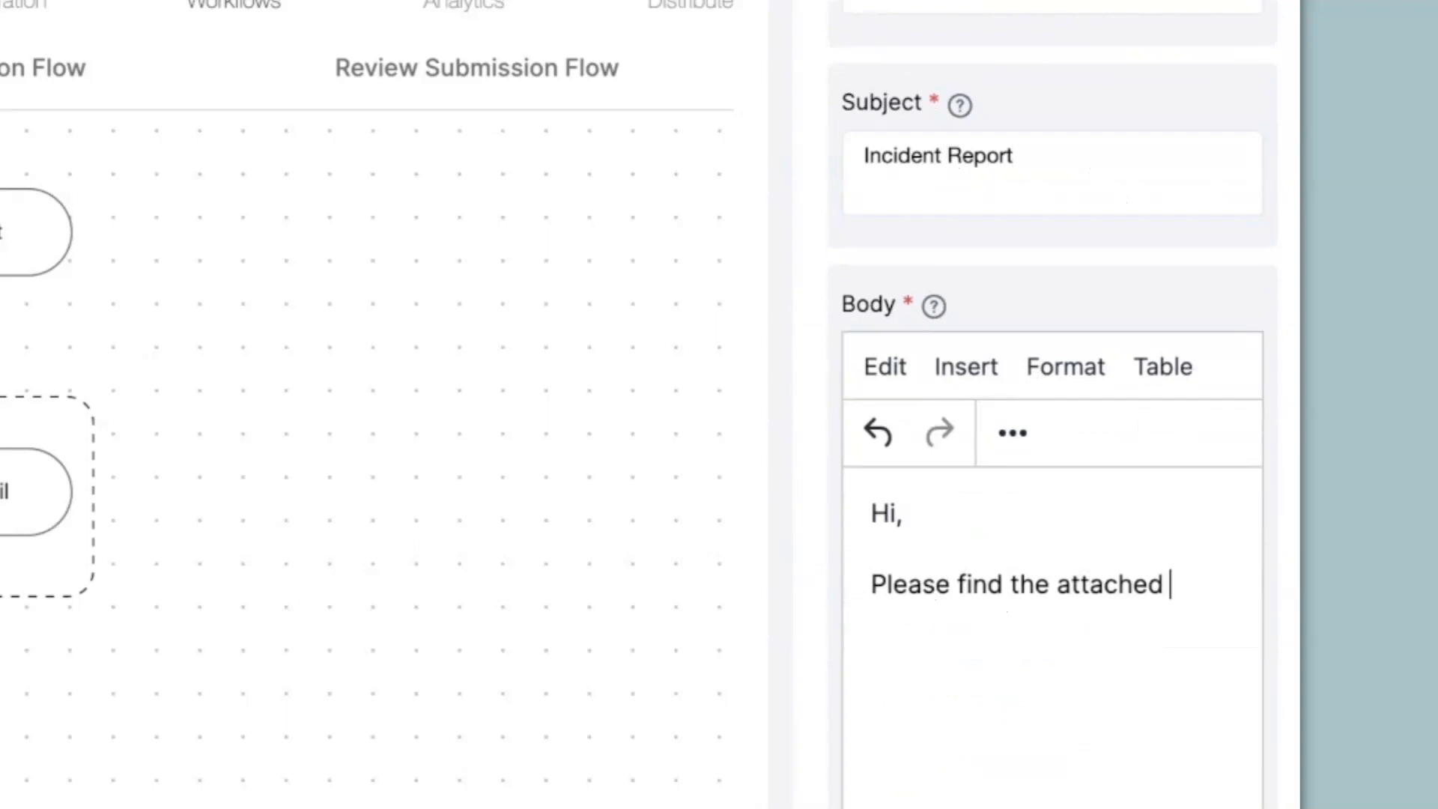
type("pdf for Incident reports.")
key("Return")
key("Return")
key("Return")
type("Regards.")
- Attach the configured Incident Reports PDF and save the email step
scroll(1042, 598, "down", 6)
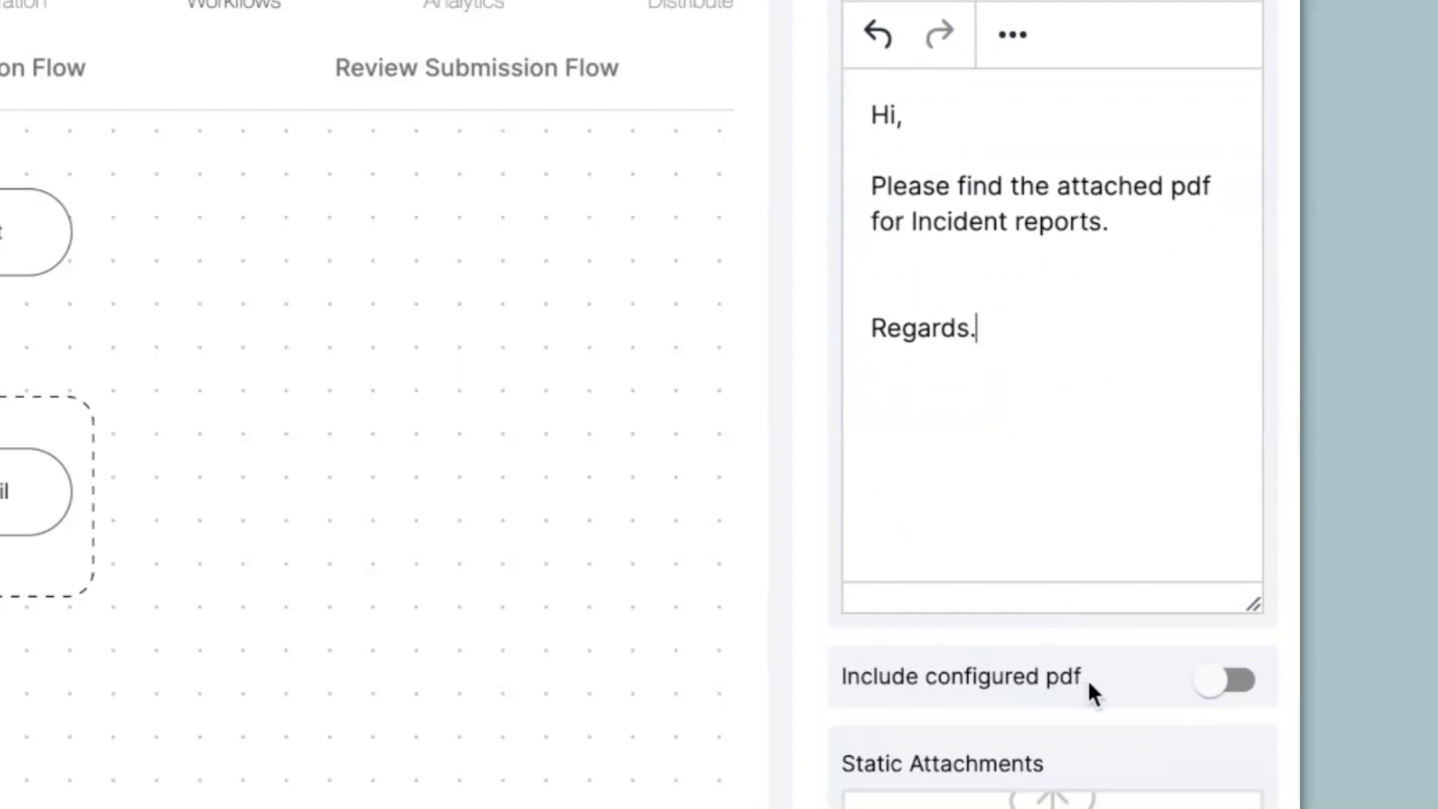
left_click(1232, 695)
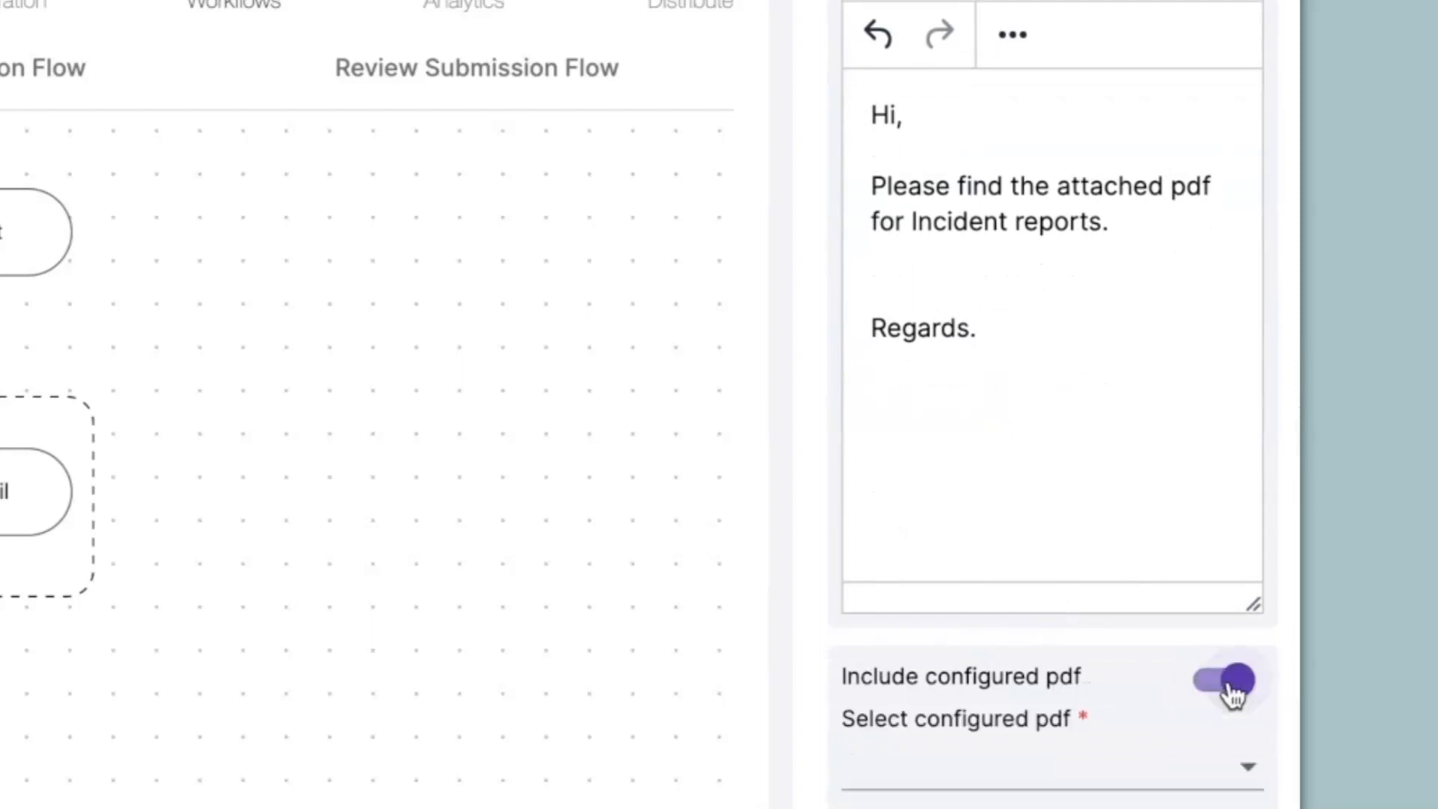
left_click(1086, 782)
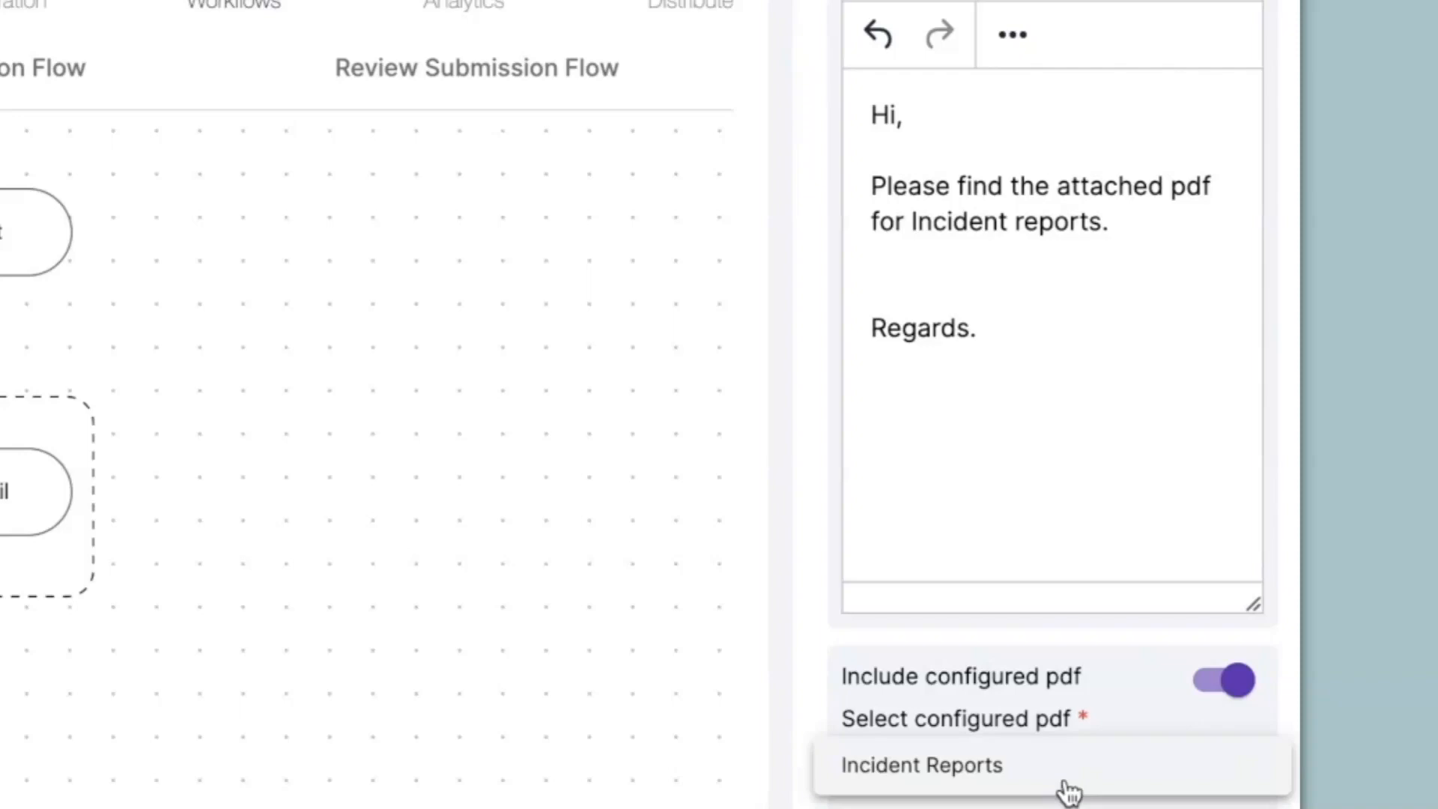
left_click(1067, 786)
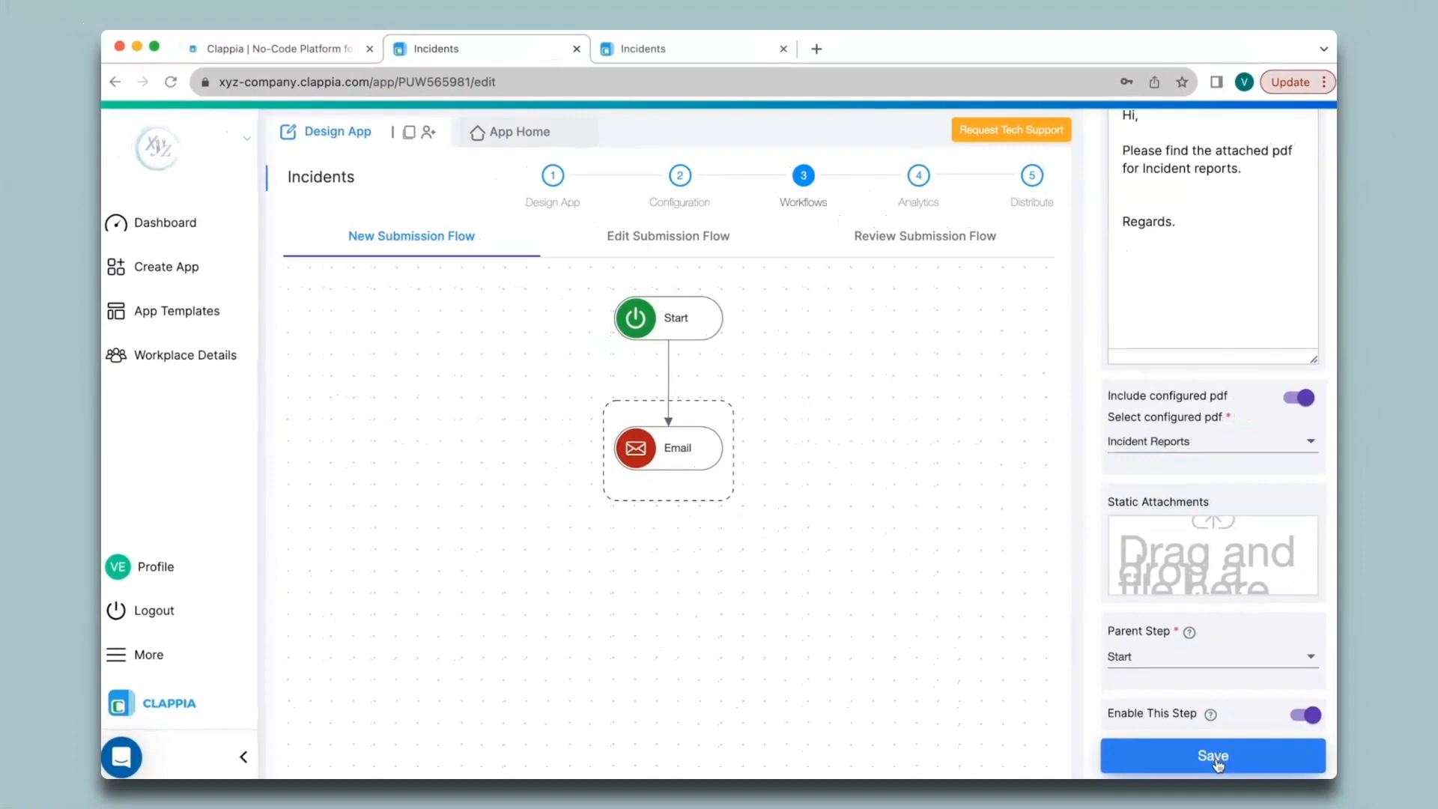
left_click(1217, 764)
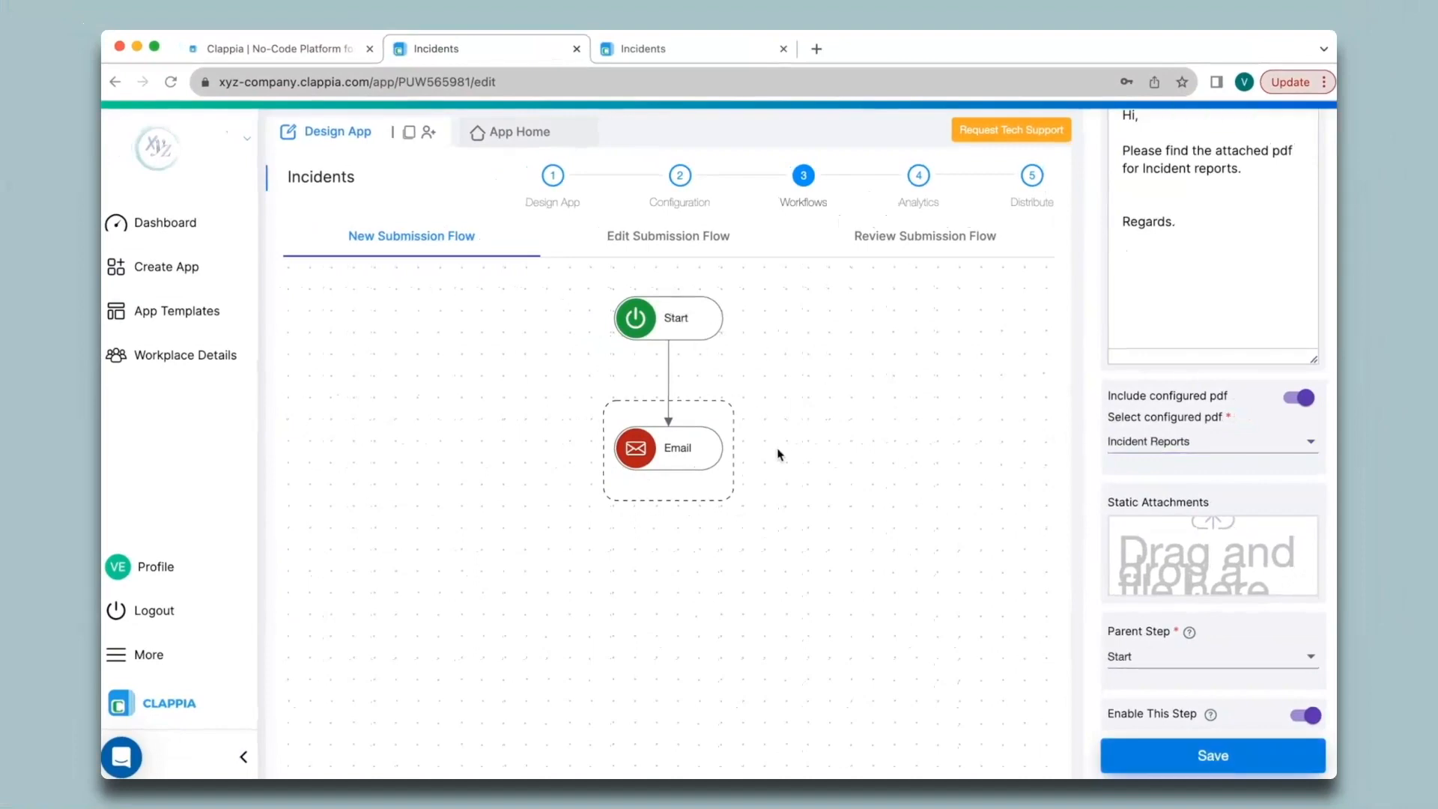
left_click(674, 315)
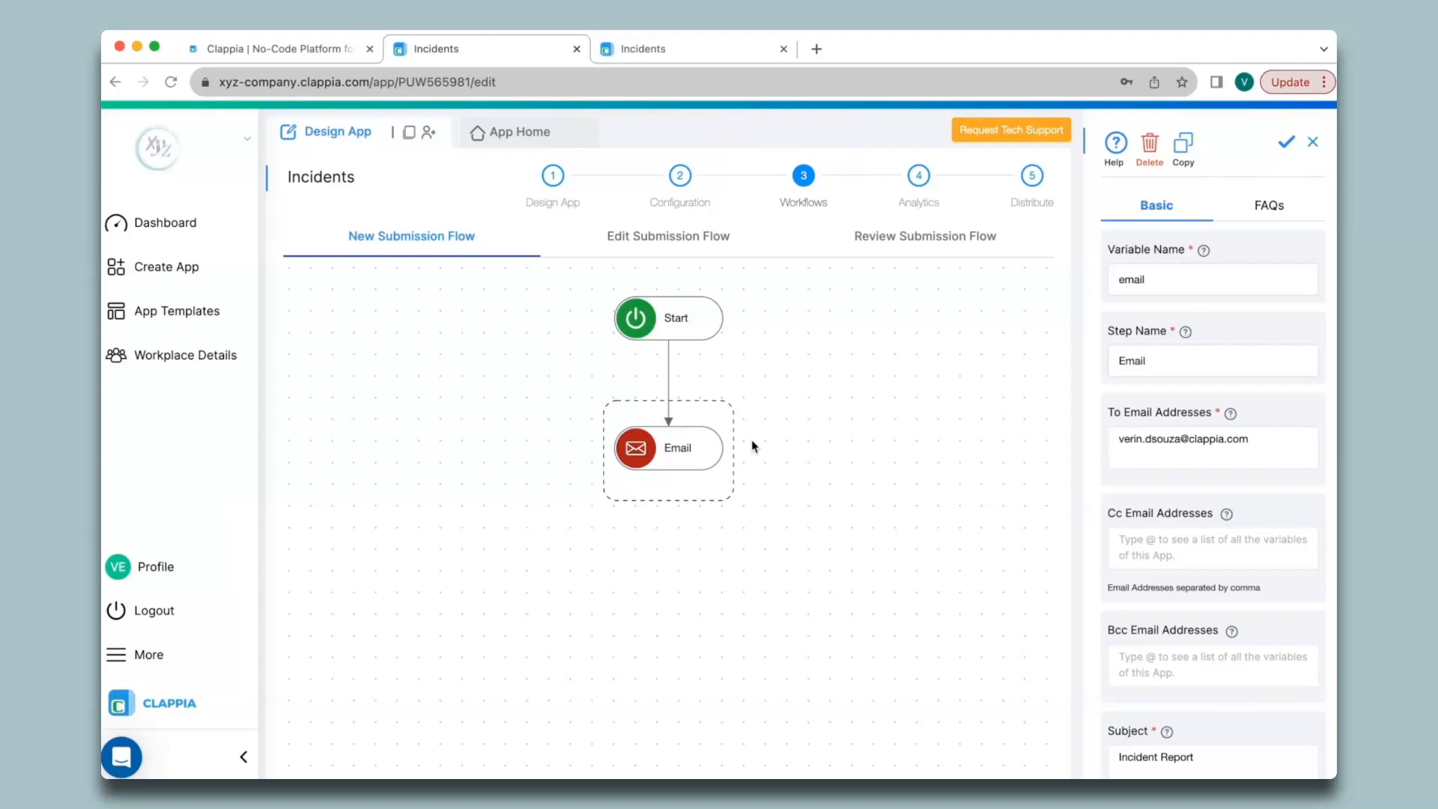
- Submit a new incident with details 'Incident Details..', type Others and a drawn signature
left_click(517, 131)
left_click(974, 393)
left_click(536, 499)
type("Incident Details..")
left_click(1041, 484)
left_click(898, 672)
mouse_move(547, 649)
left_mouse_down()
mouse_move(539, 583)
mouse_move(680, 578)
left_mouse_up()
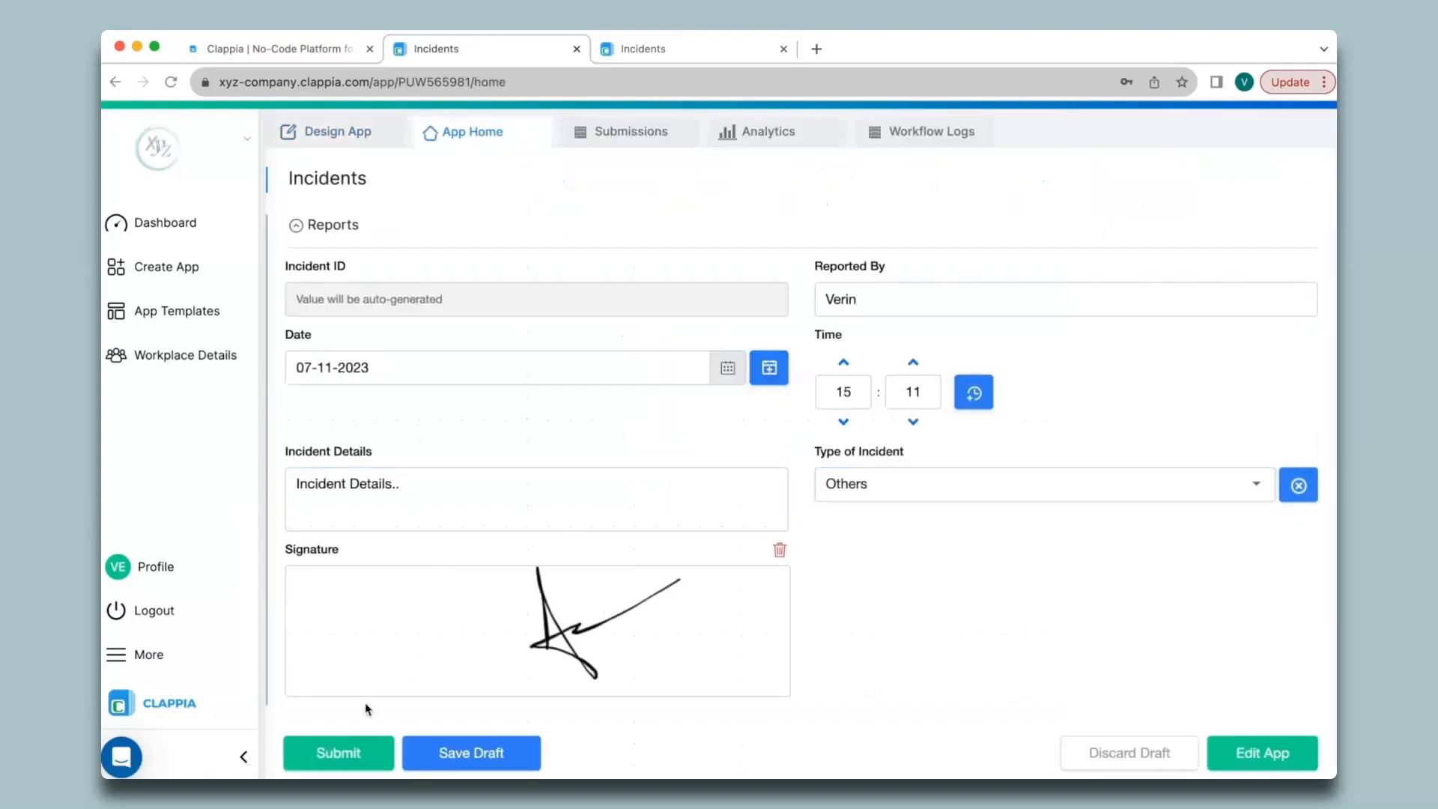
left_click(339, 761)
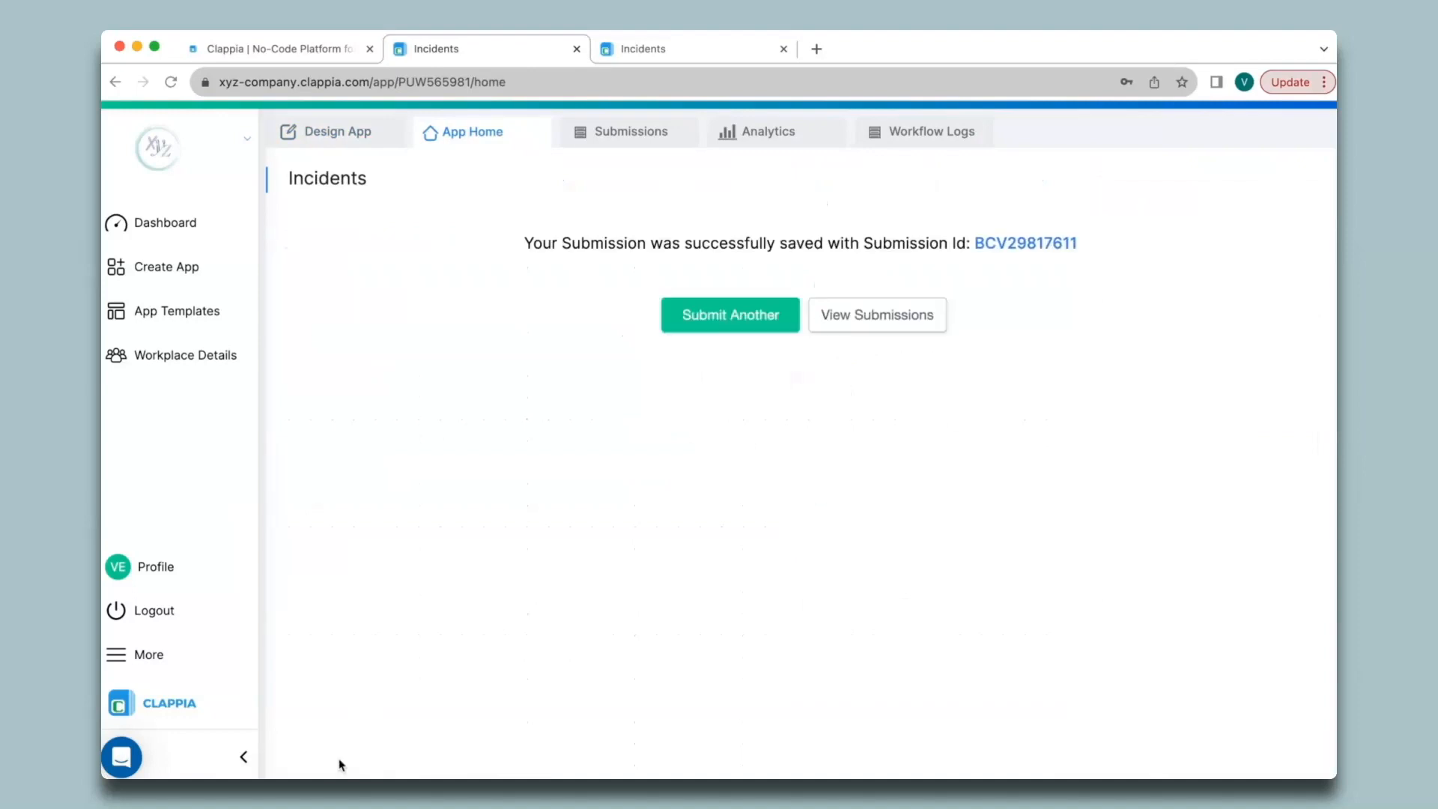
- Open submission INC000003, generate its print PDF, then switch to the mailbox
left_click(623, 135)
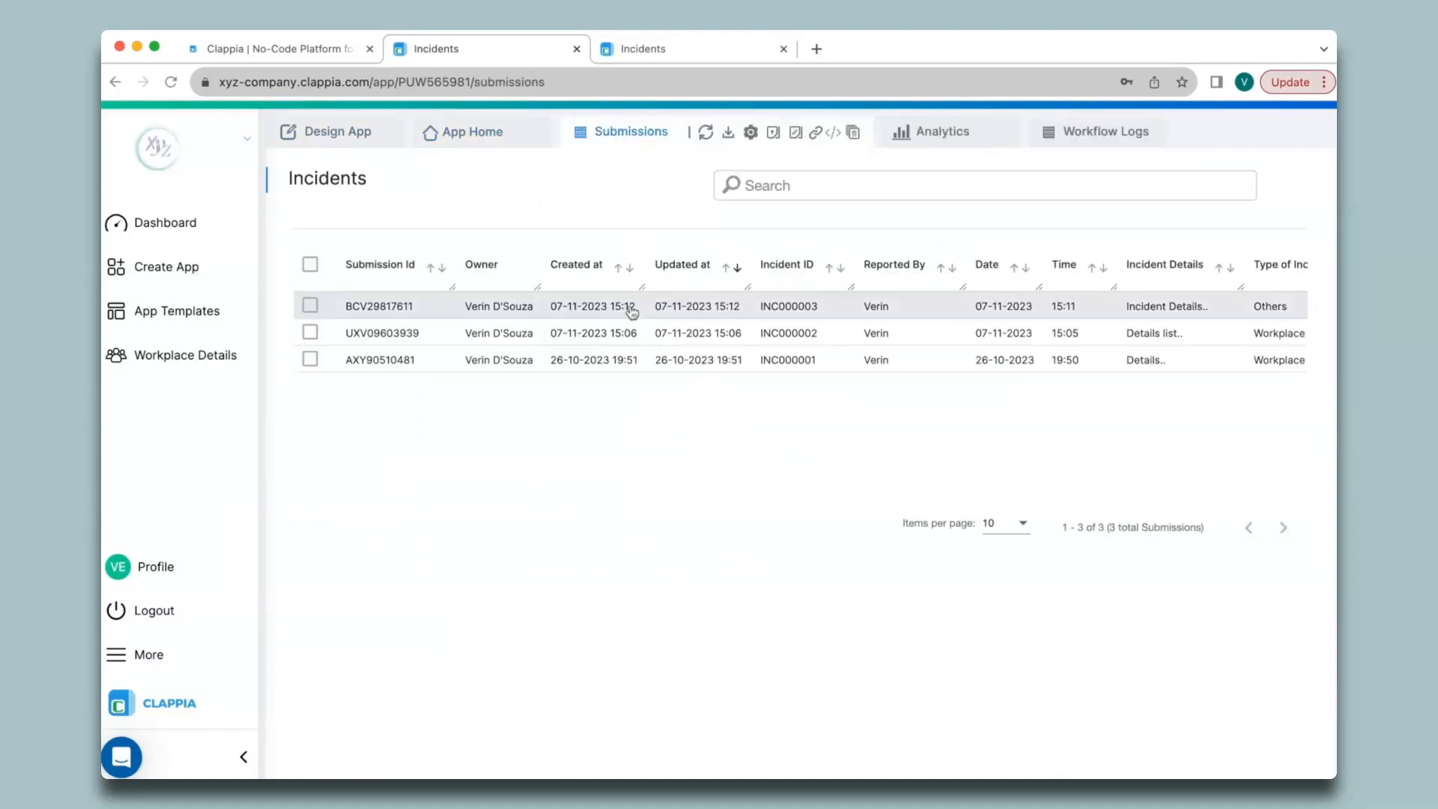
left_click(632, 313)
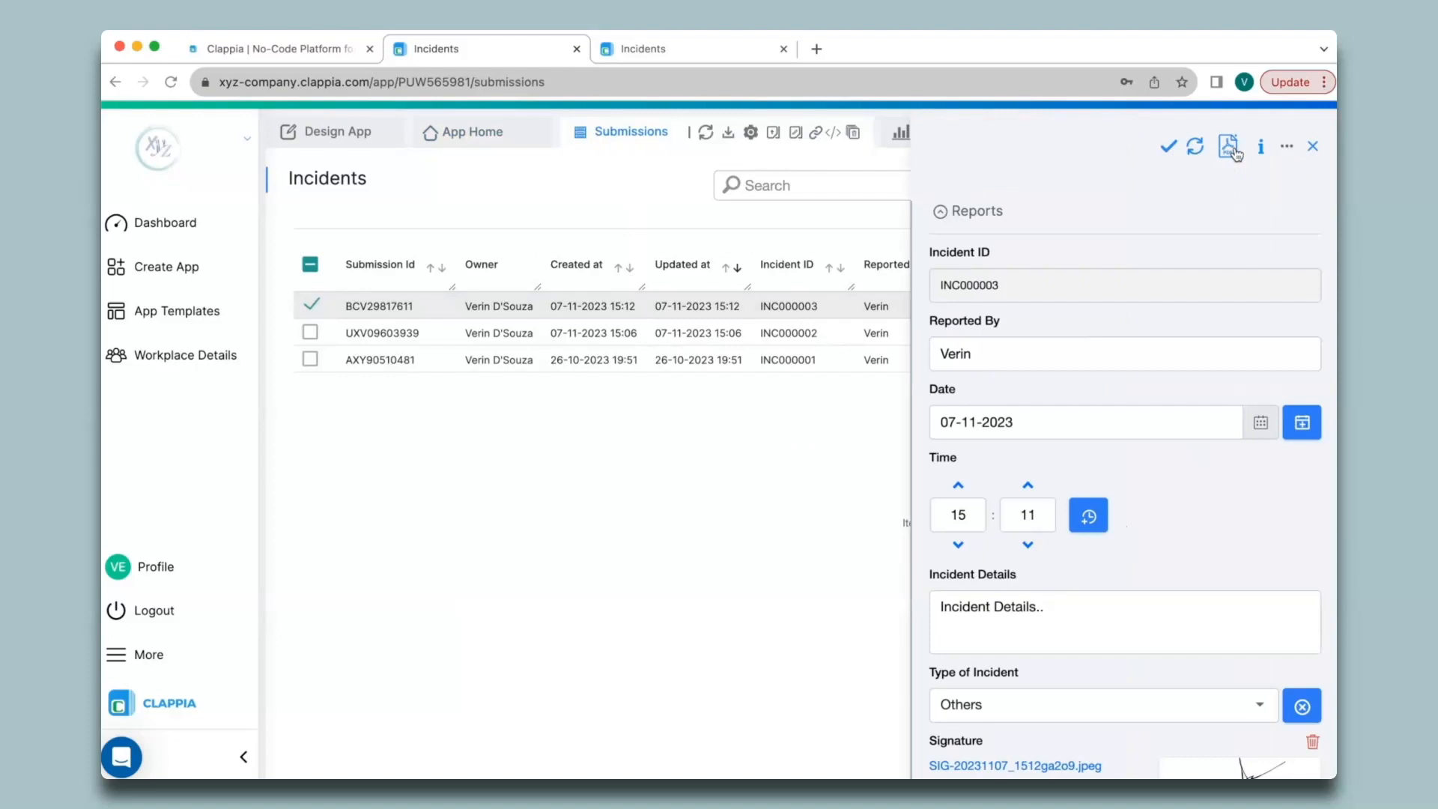
left_click(1233, 151)
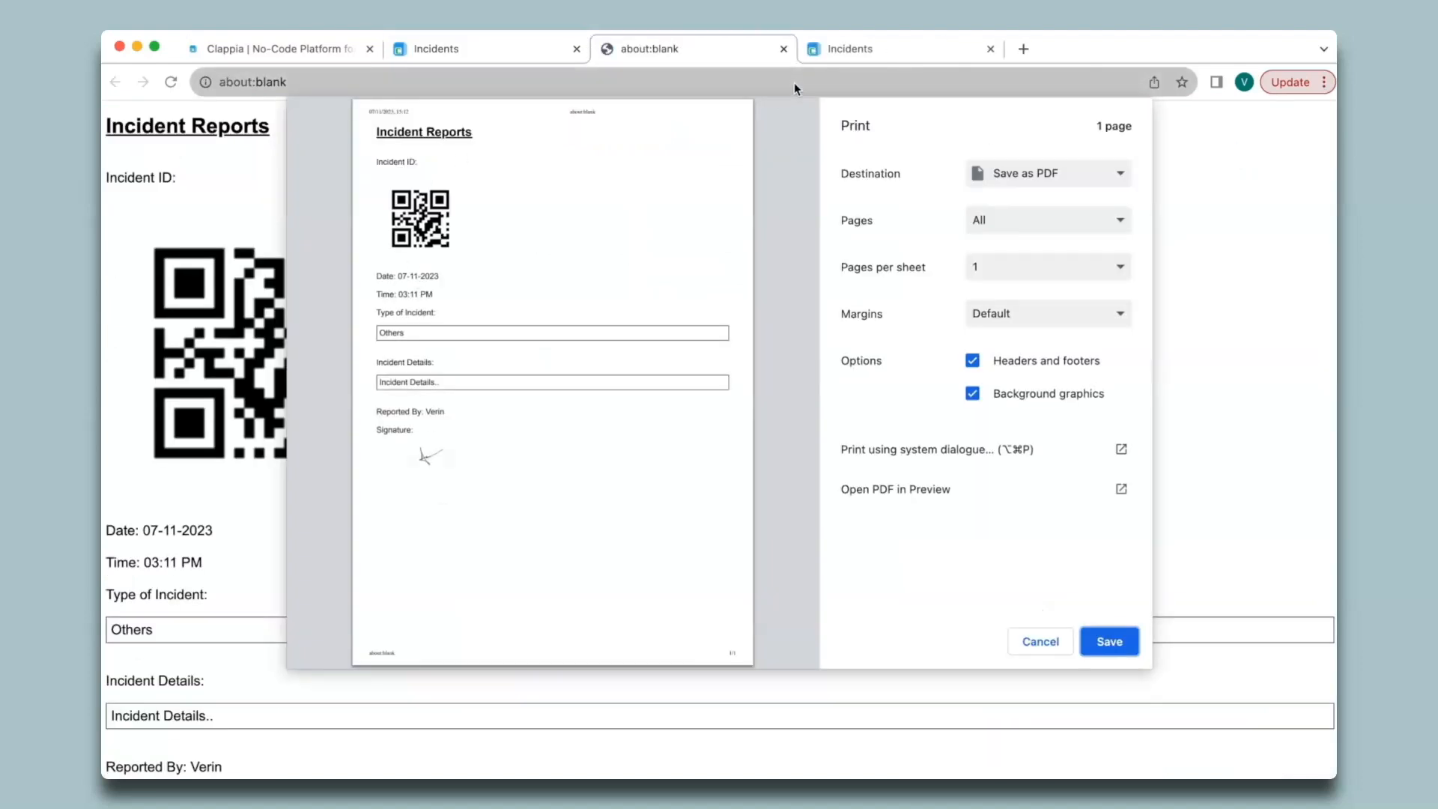
left_click(783, 48)
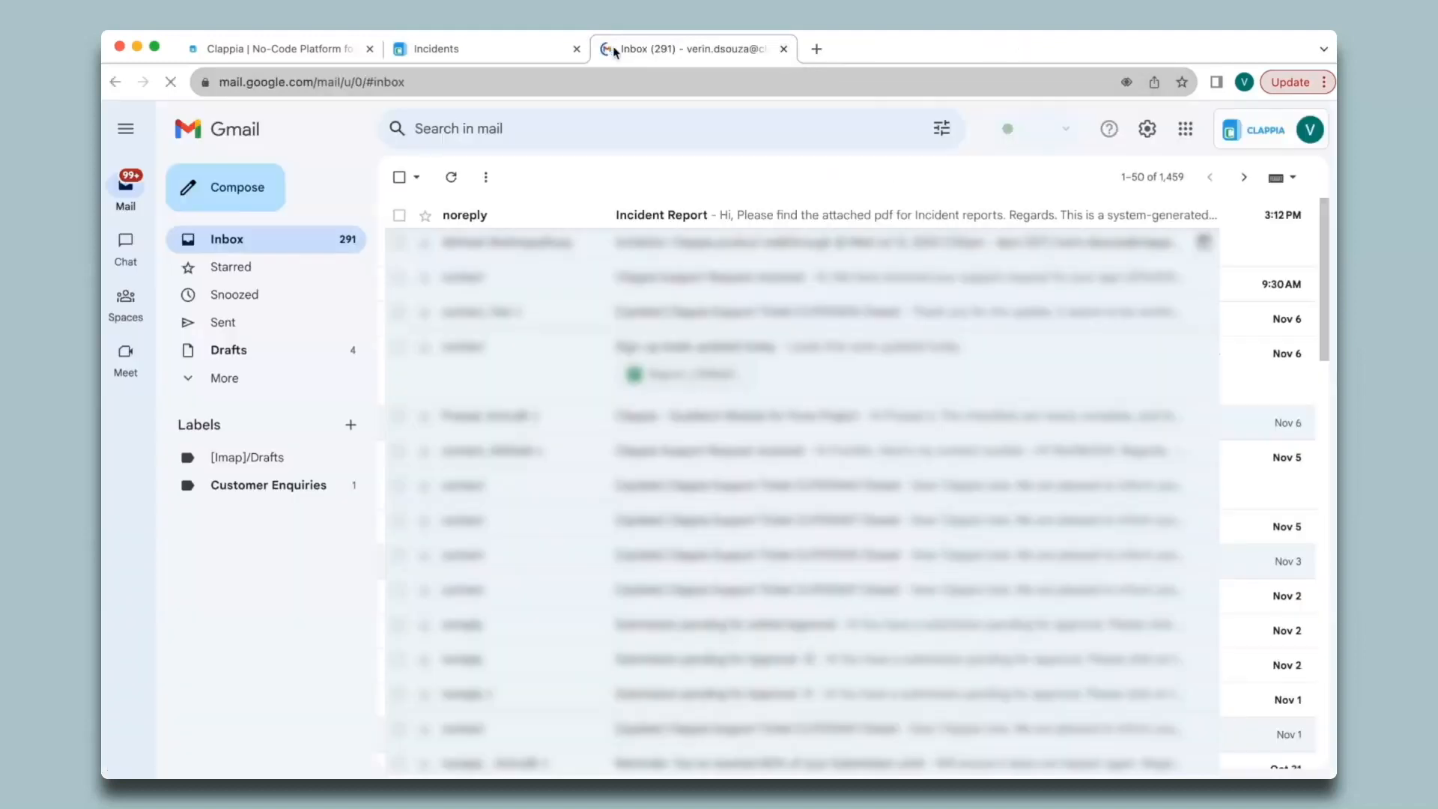
- Preview the PDF attached to the Incident Report email, then close the Gmail tab
left_click(536, 218)
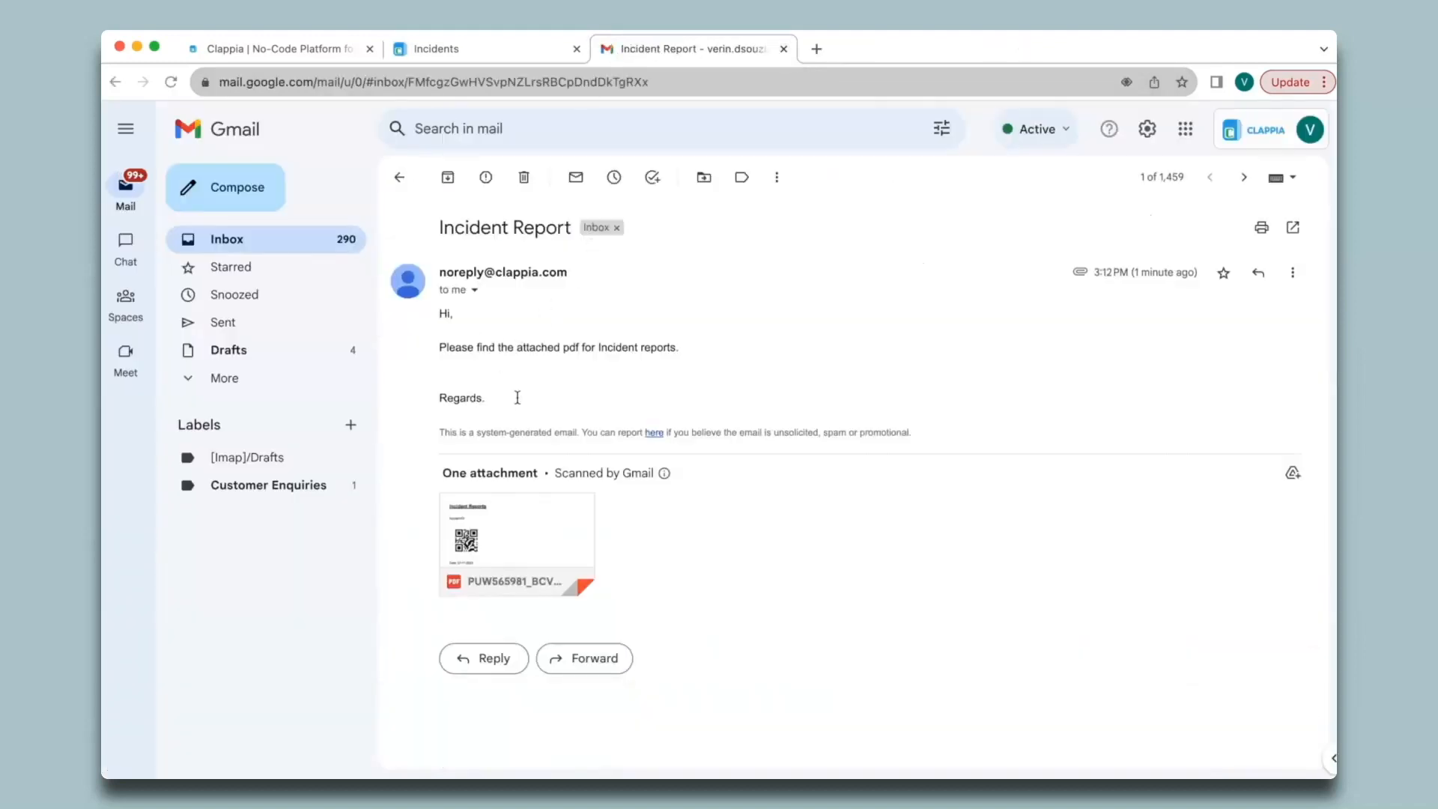
left_click(561, 539)
scroll(559, 537, "down", 1)
scroll(558, 537, "up", 1)
key("Escape")
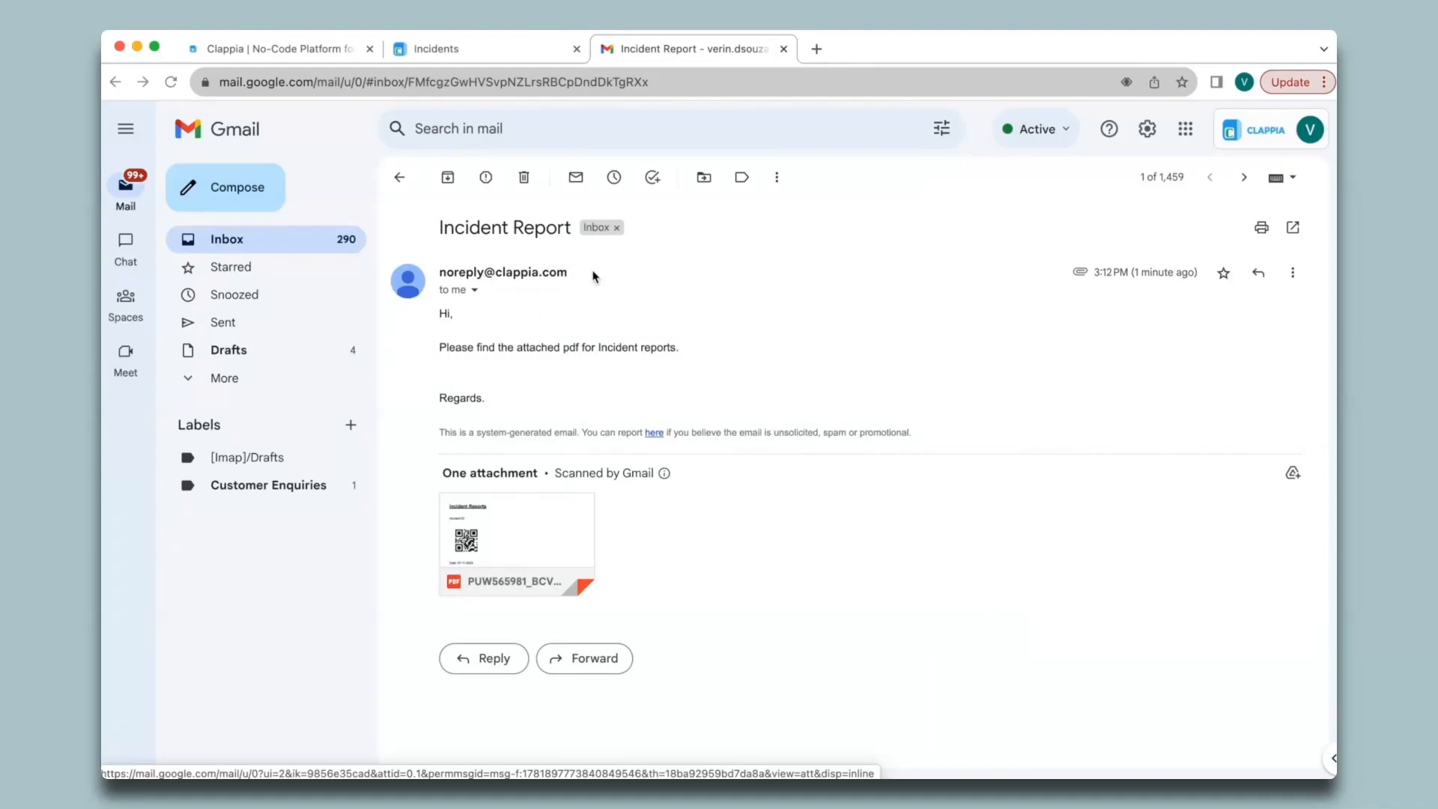
left_click(783, 49)
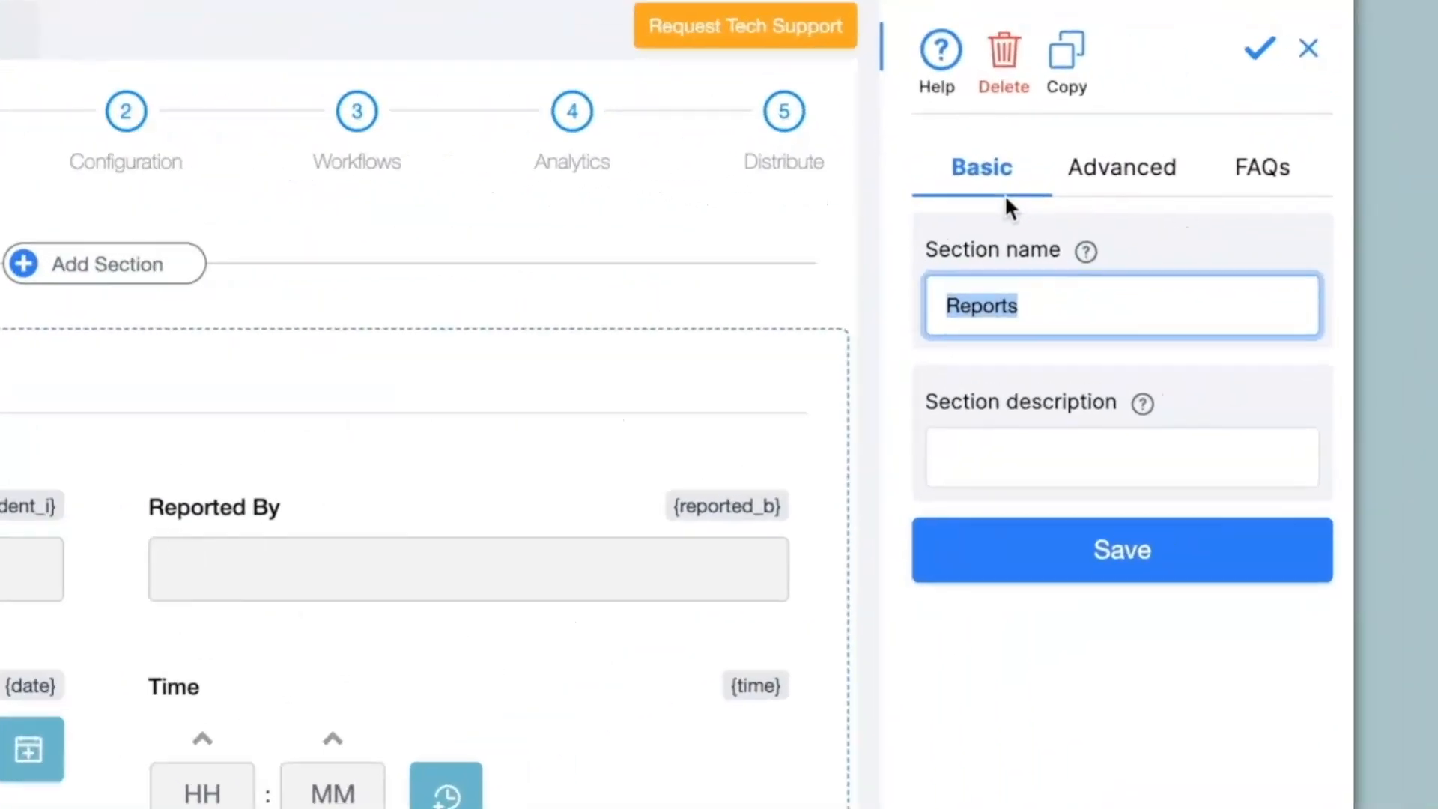
- Allow Reports to be copied up to 5 times with link text 'Add another Report', then preview the form
left_click(1144, 208)
left_click(1072, 191)
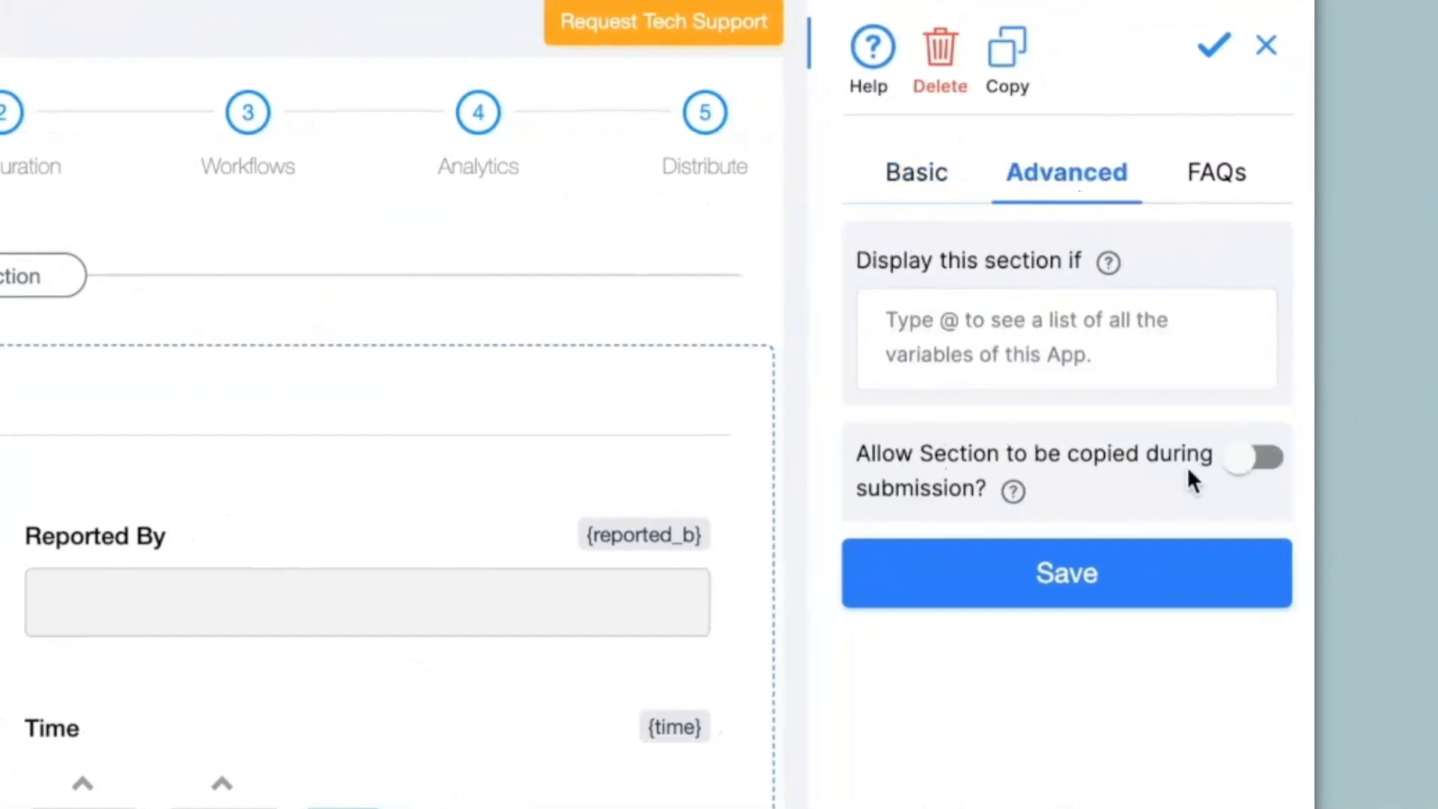
left_click(1248, 467)
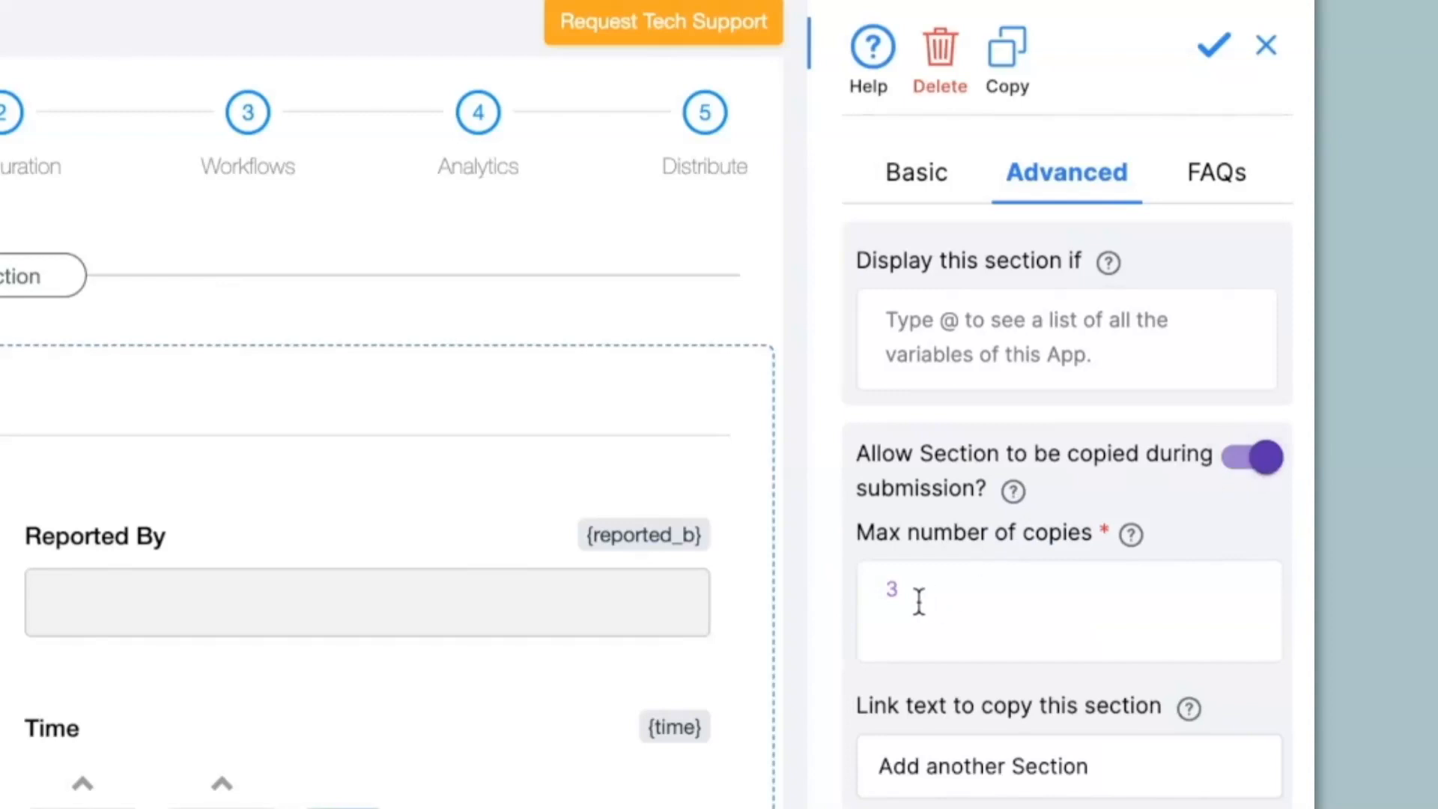
left_click(942, 601)
key("BackSpace")
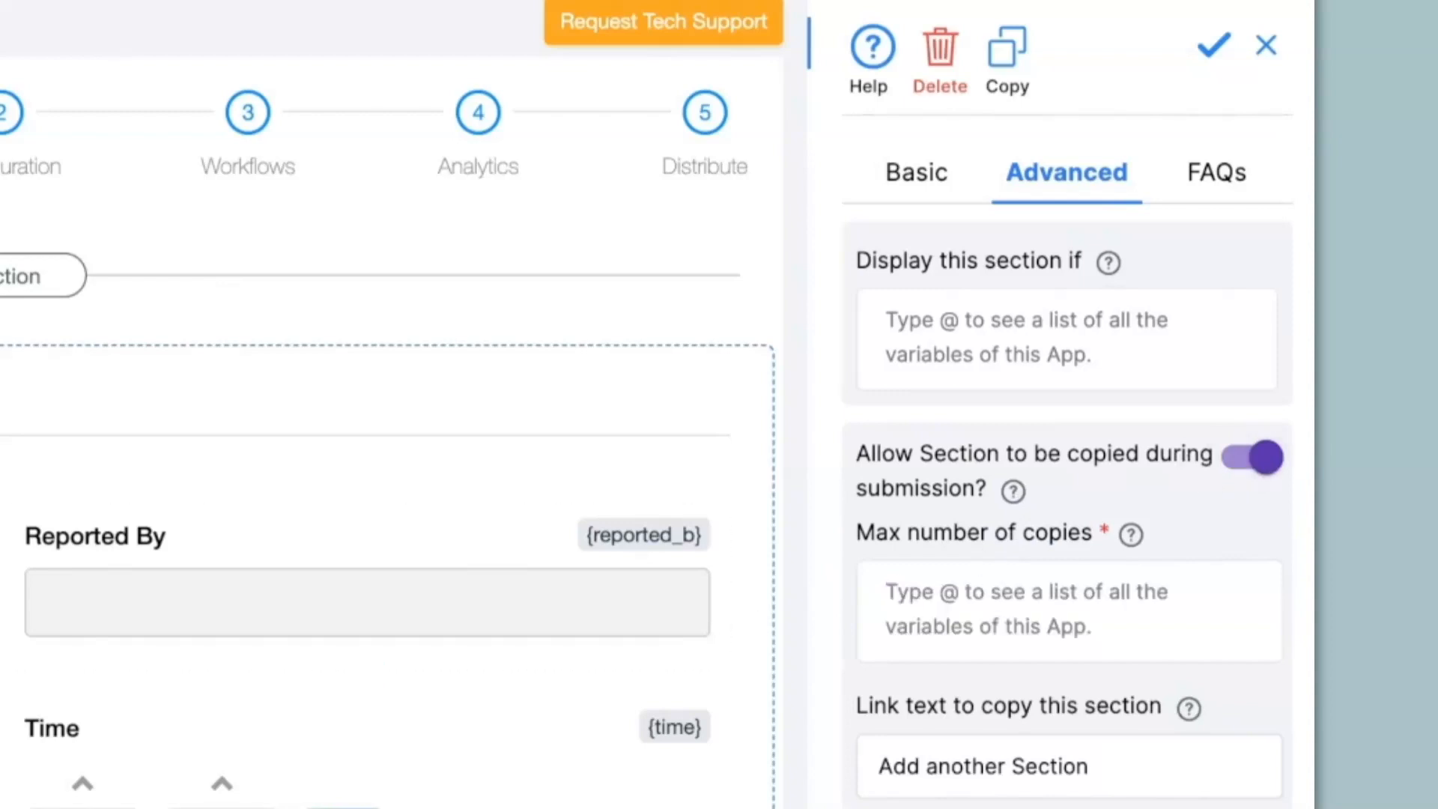
type("5")
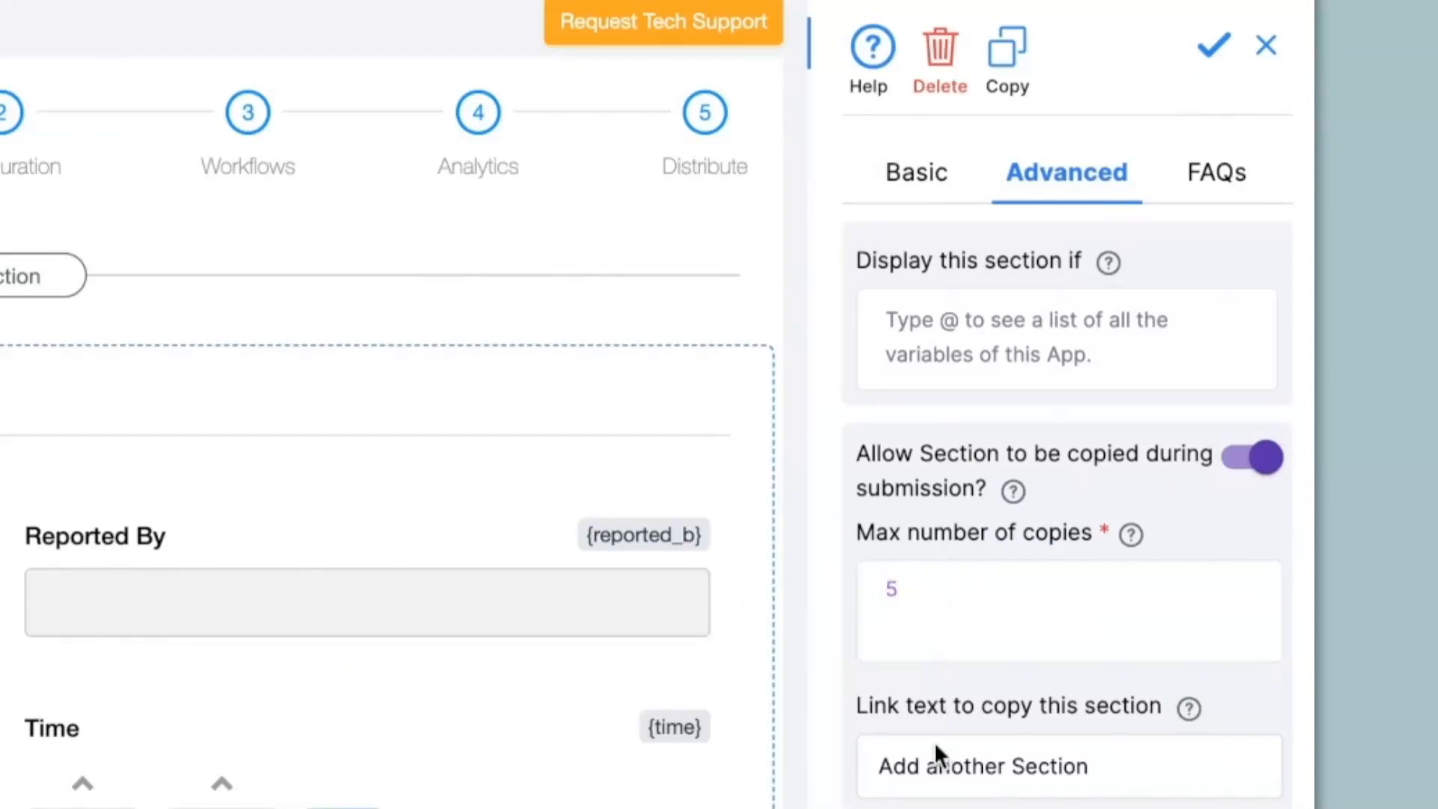
double_click(1114, 775)
type("Report")
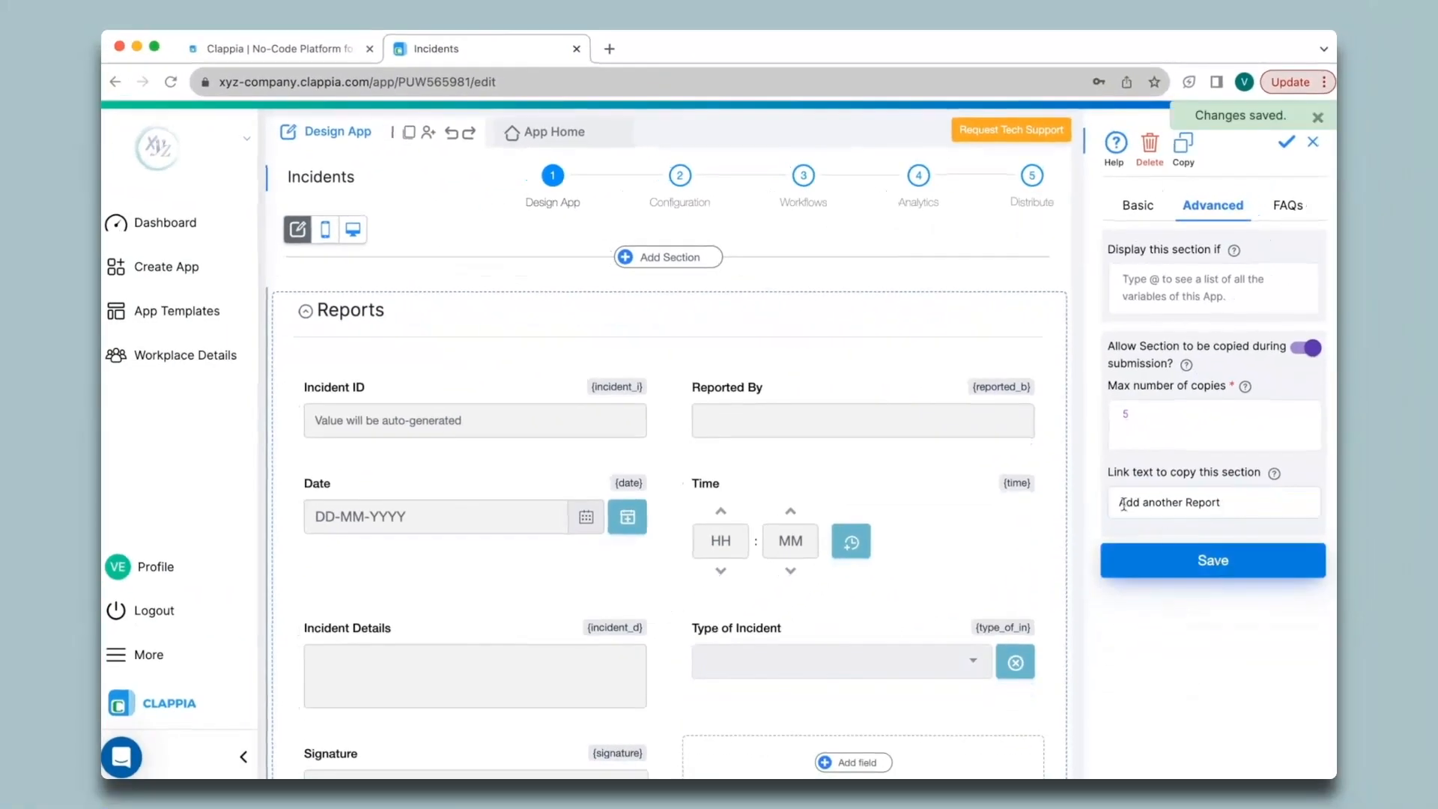
left_click(553, 138)
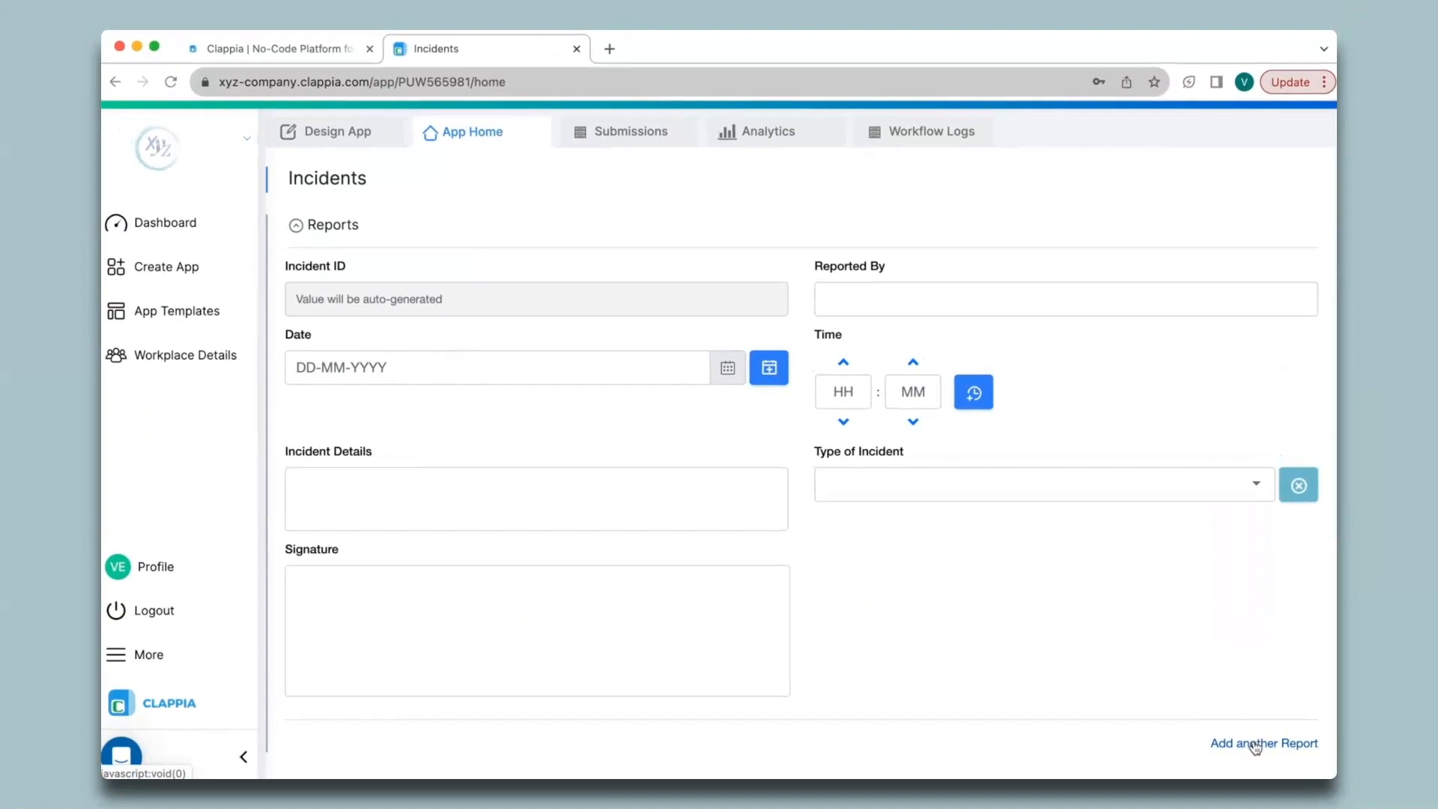
- Add a Reports - 2 copy in the form preview, then return to Design App
left_click(1255, 743)
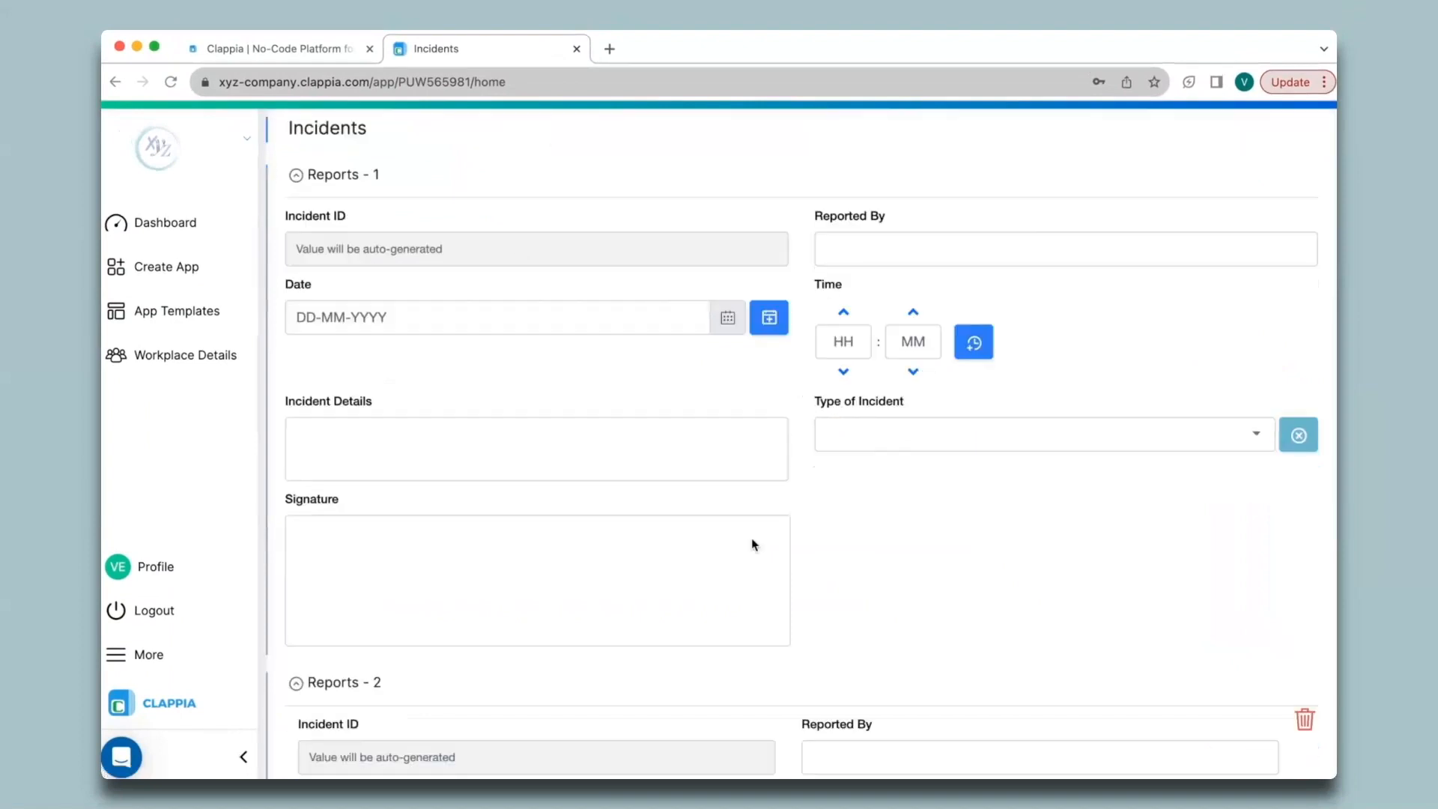
scroll(713, 627, "down", 8)
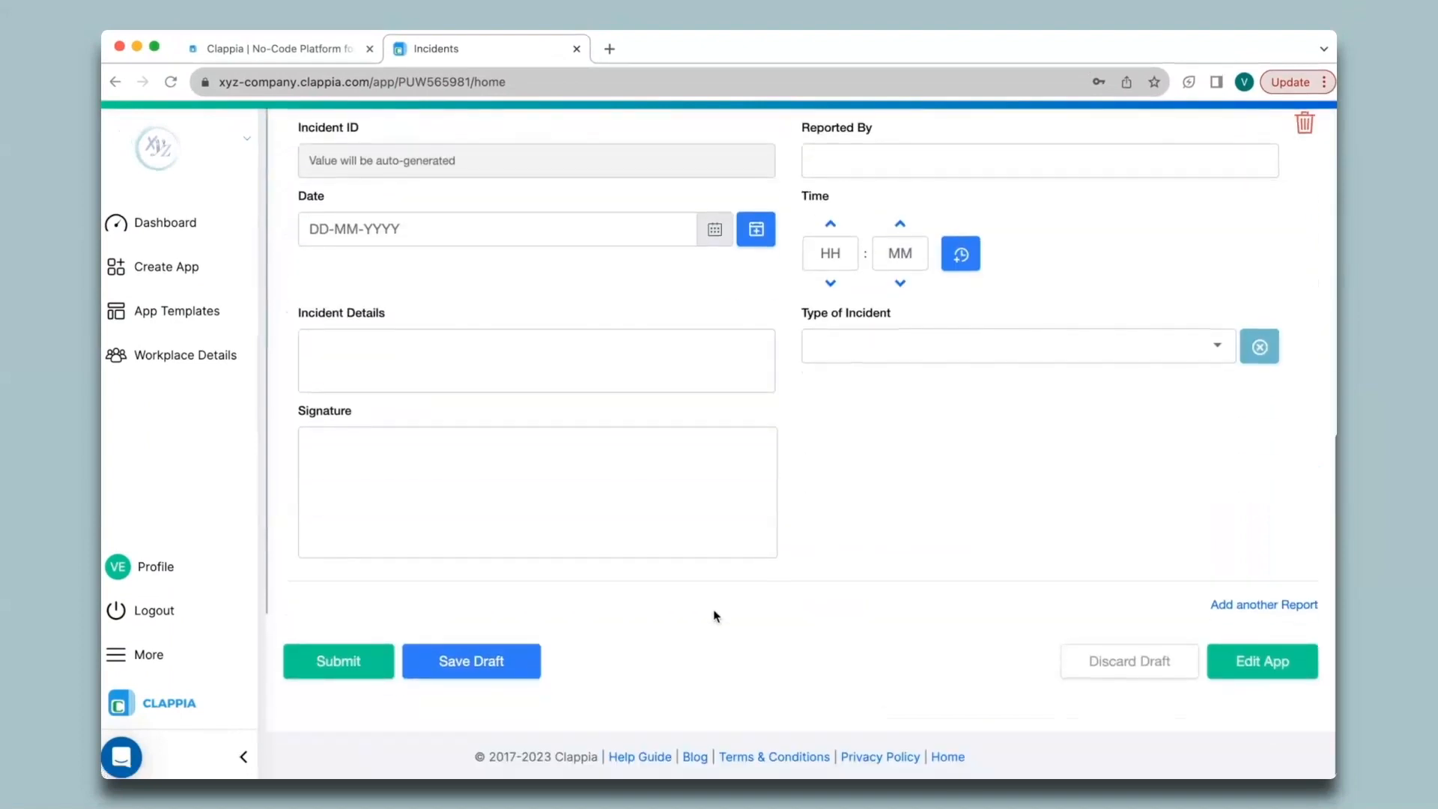
scroll(713, 628, "up", 2)
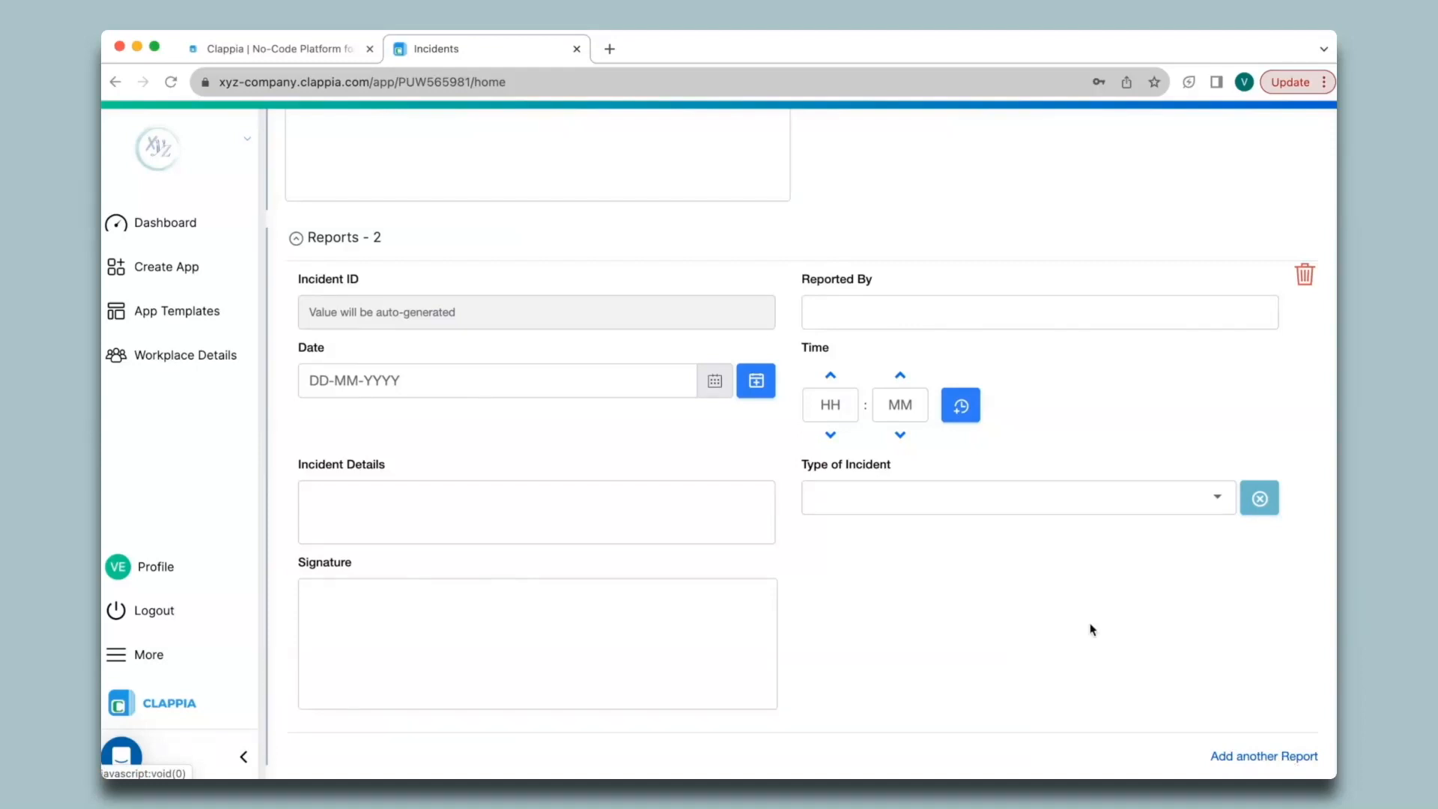
scroll(1091, 629, "up", 7)
left_click(344, 136)
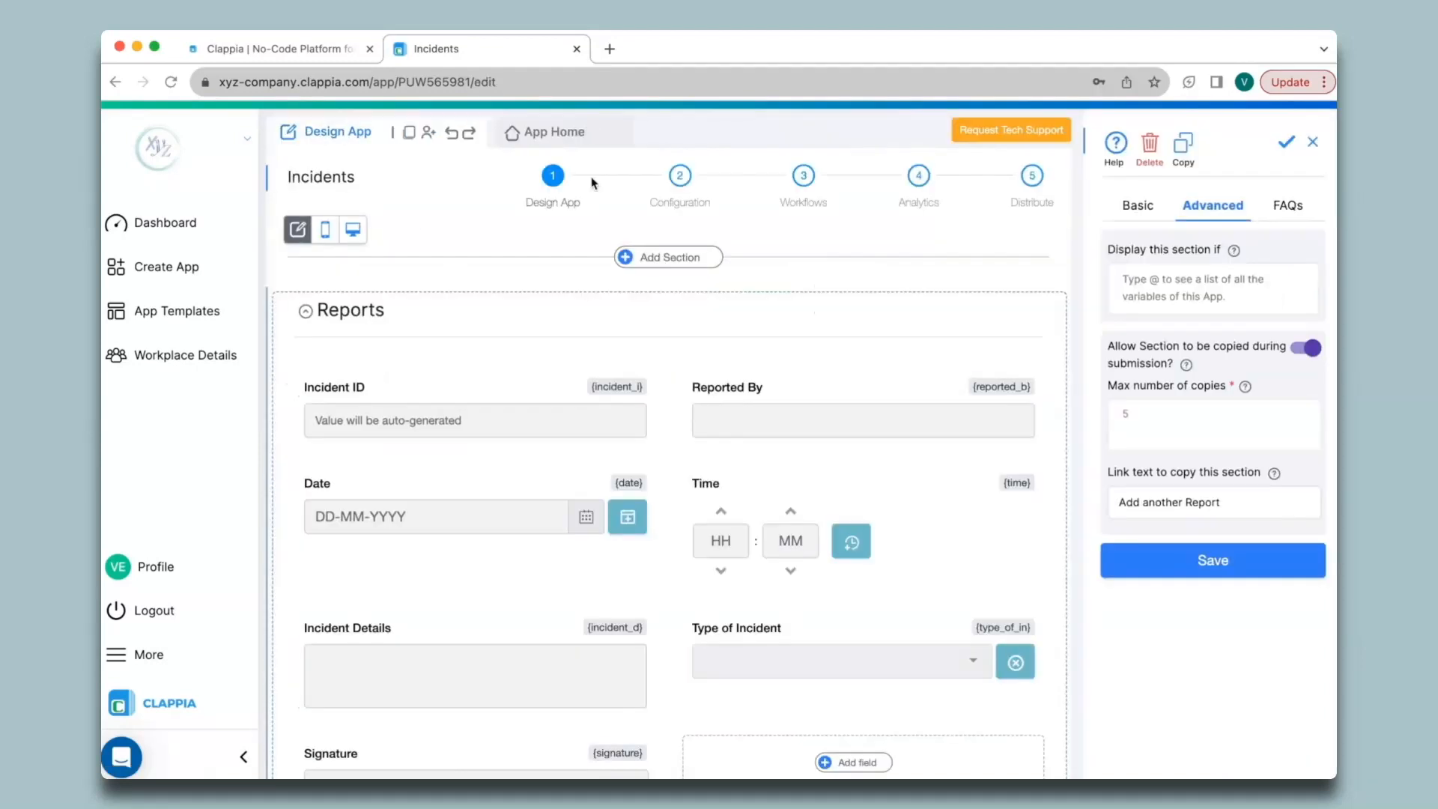
- Edit the Incident Reports print template and insert the first Type of Incident placeholder
left_click(682, 186)
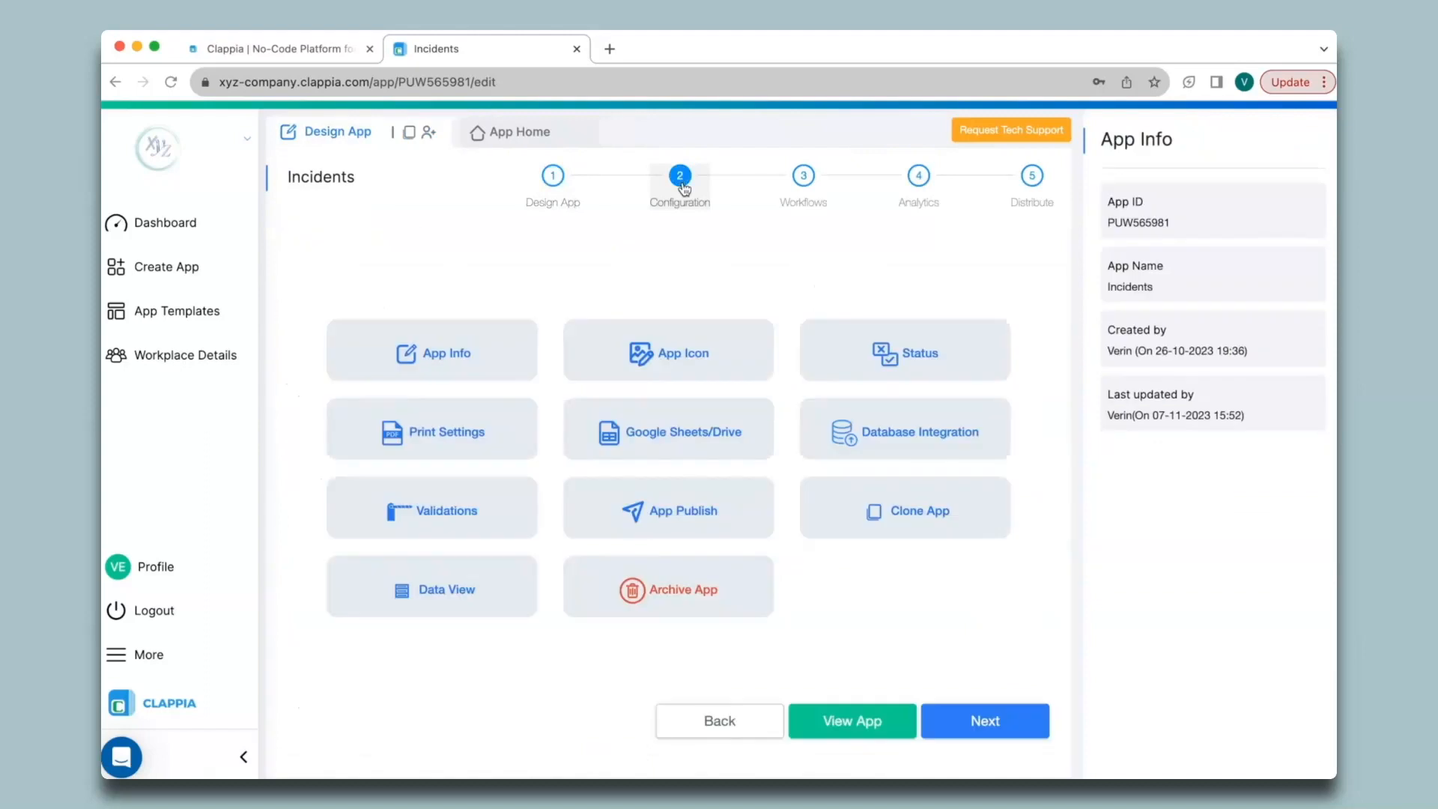
left_click(442, 435)
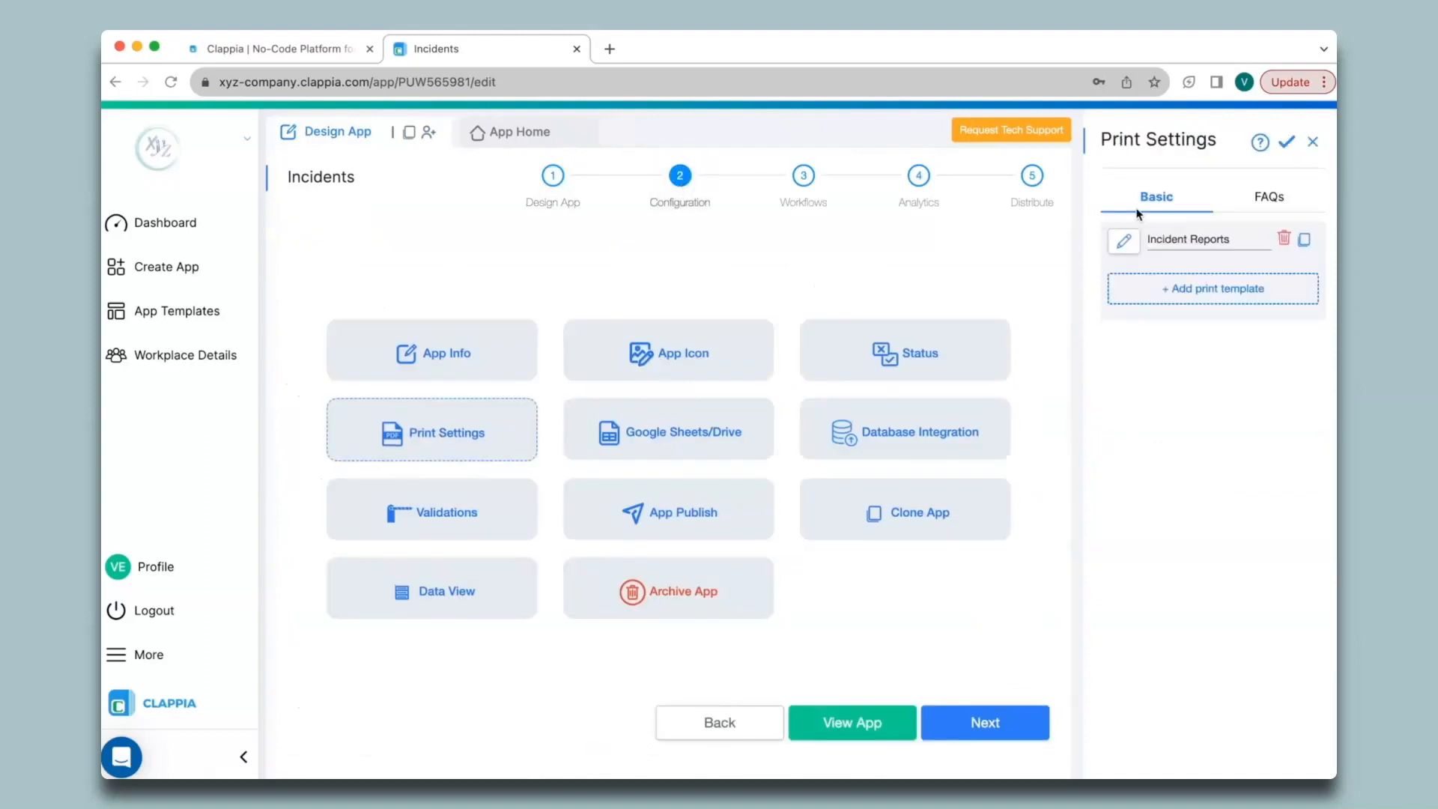
left_click(1124, 242)
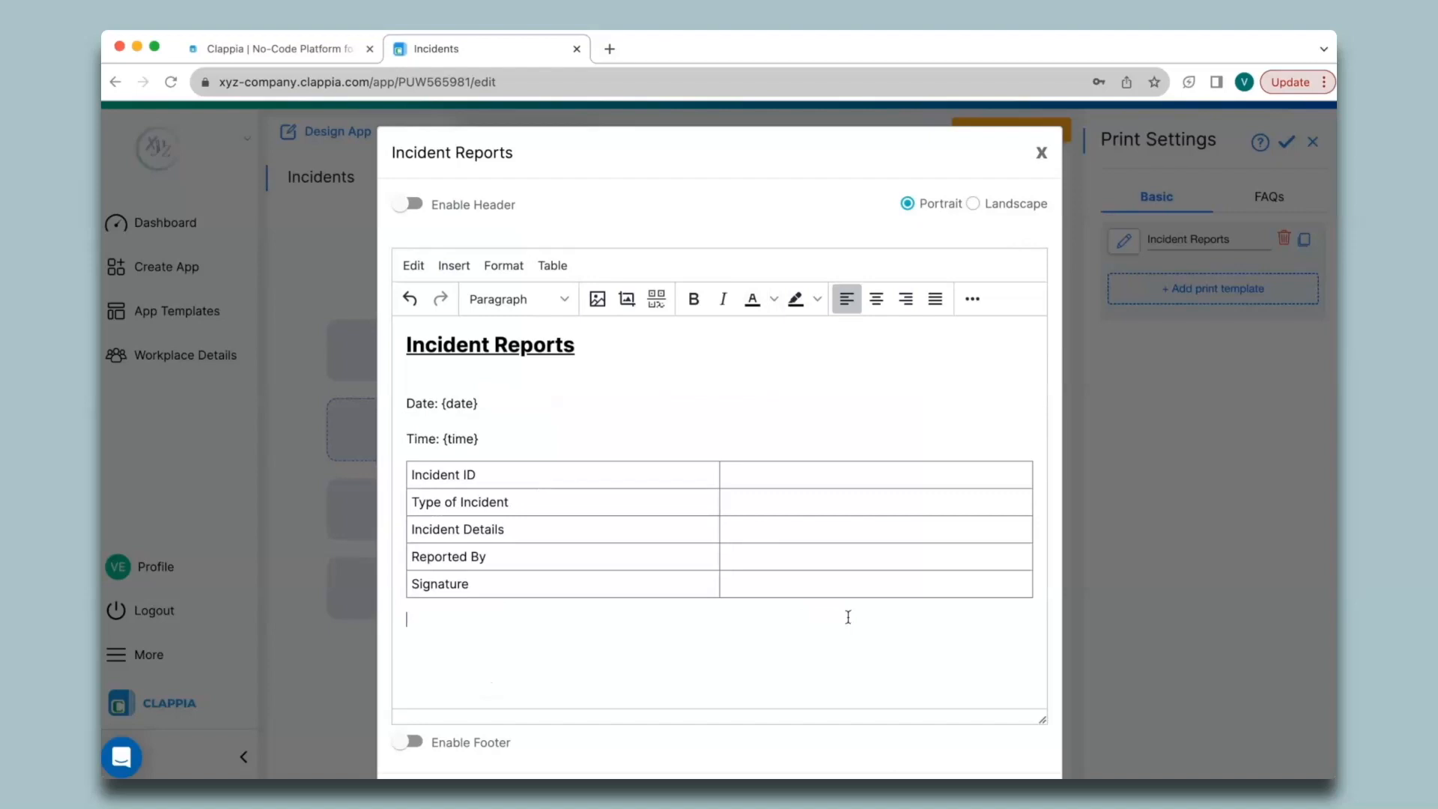
left_click(768, 510)
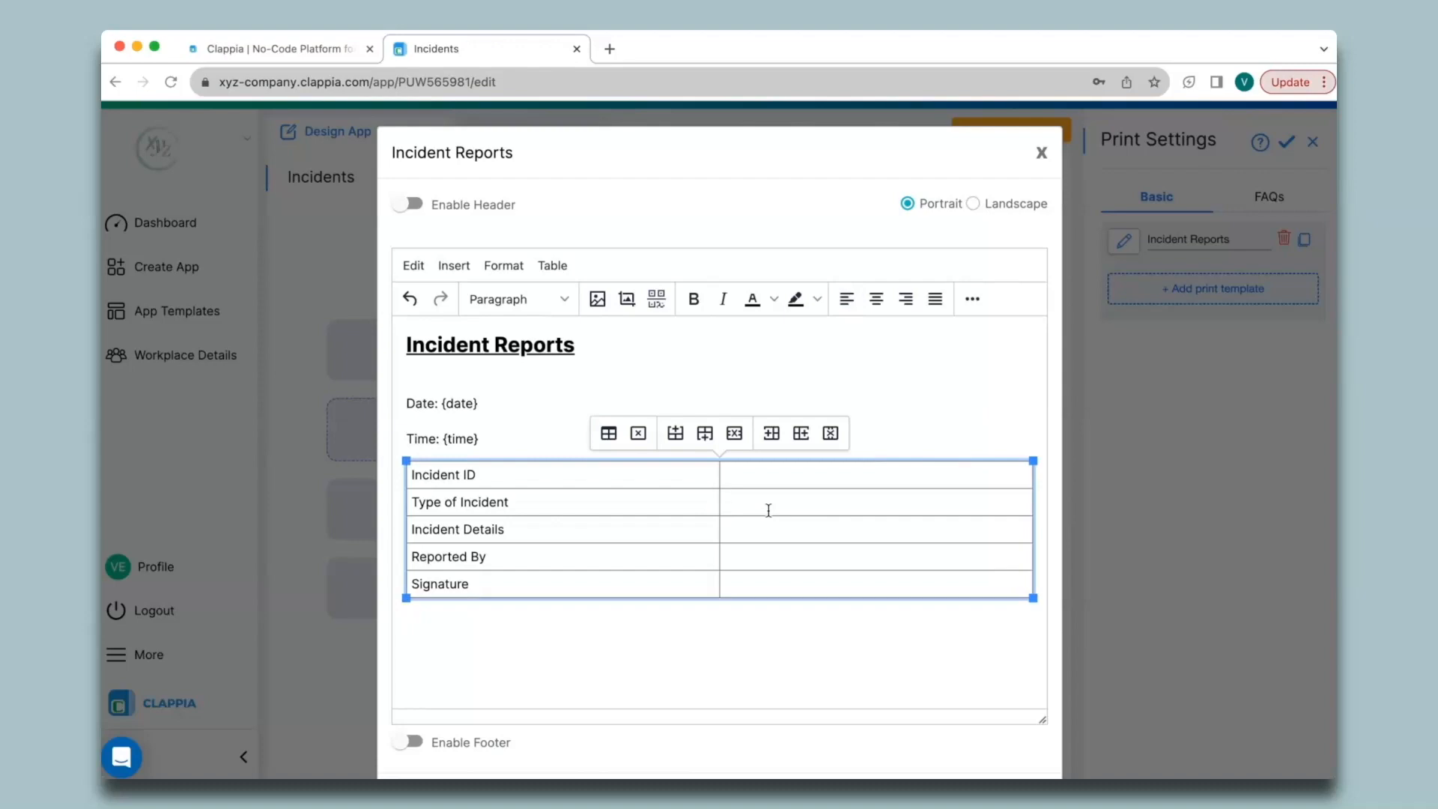
type("@type")
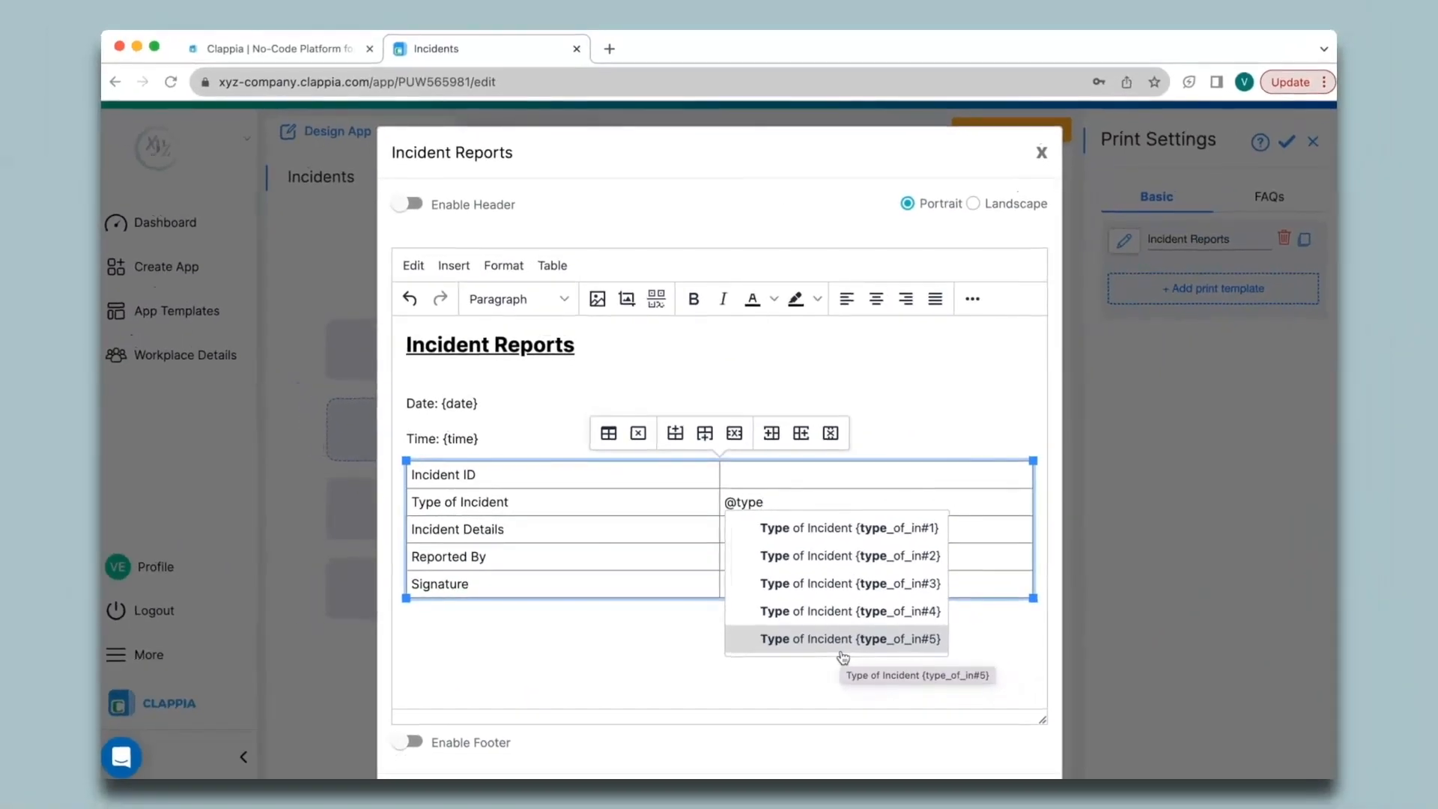
left_click(846, 527)
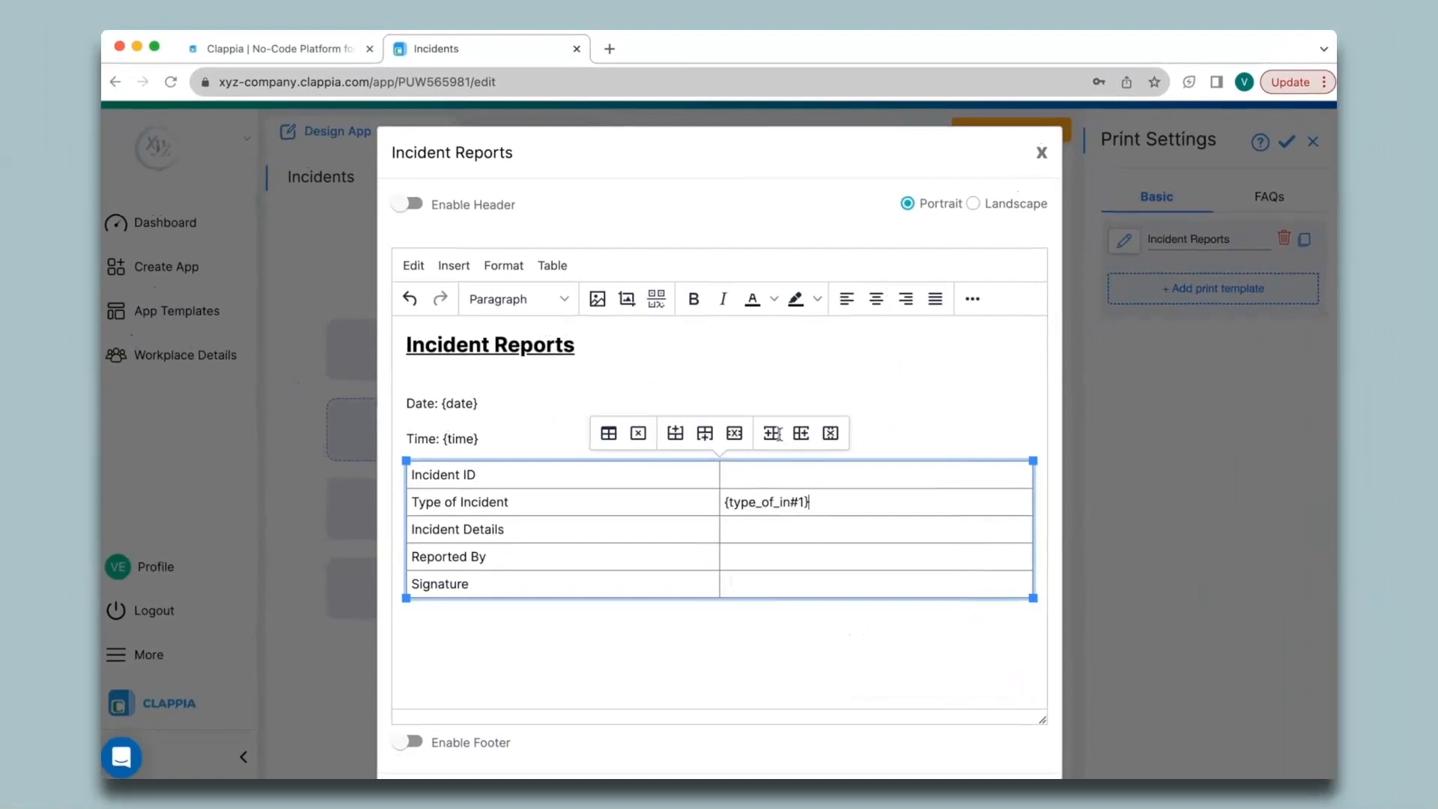
- Add rows below Type of Incident holding {type_of_in#2} and the next indexed placeholder
left_click(707, 440)
type("@type")
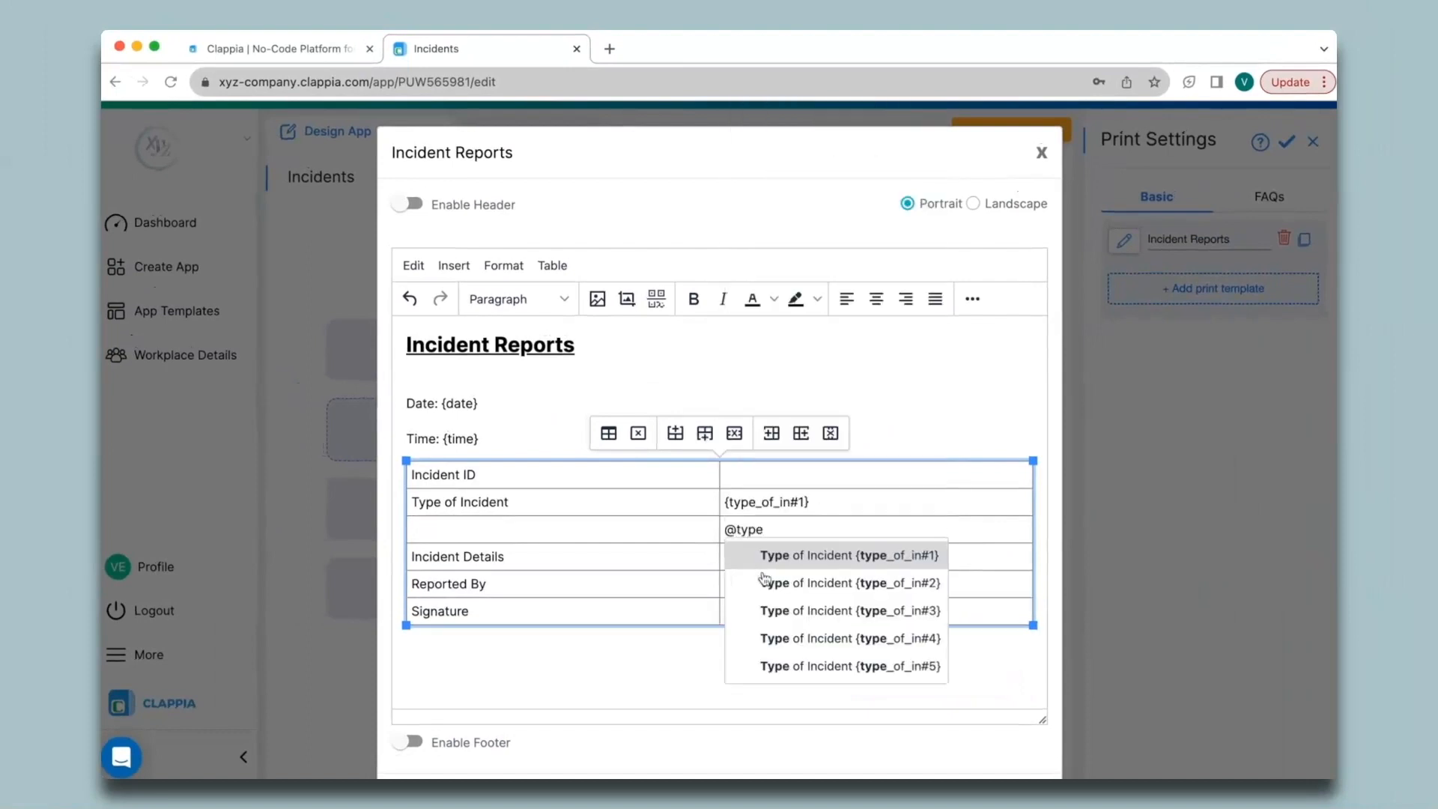
key("Down")
key("Return")
left_click(696, 441)
left_click(744, 555)
type("@type_of_in#3}")
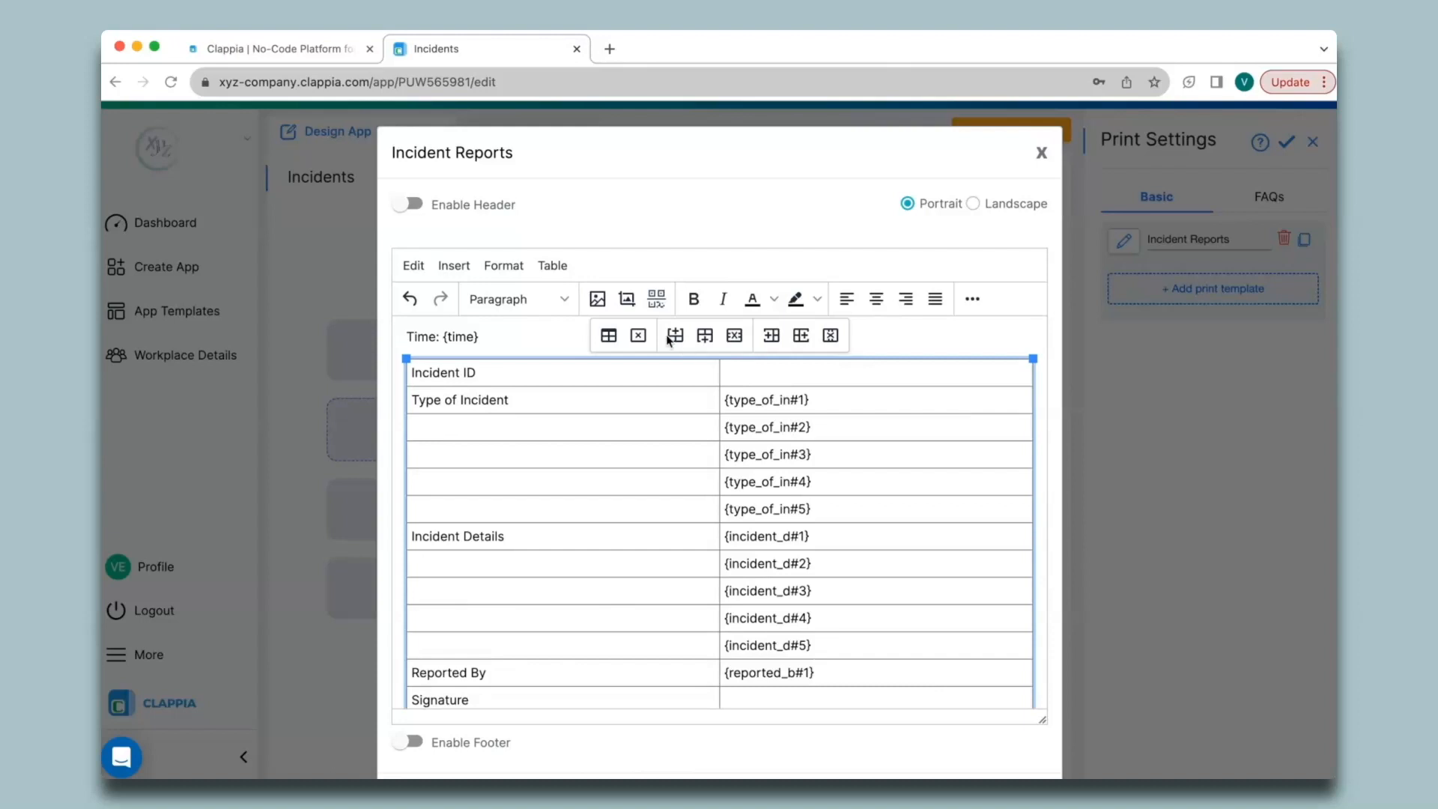
- Insert a QR code of Incident ID with section index 1 into the Incident ID cell
left_click(657, 299)
left_click(681, 371)
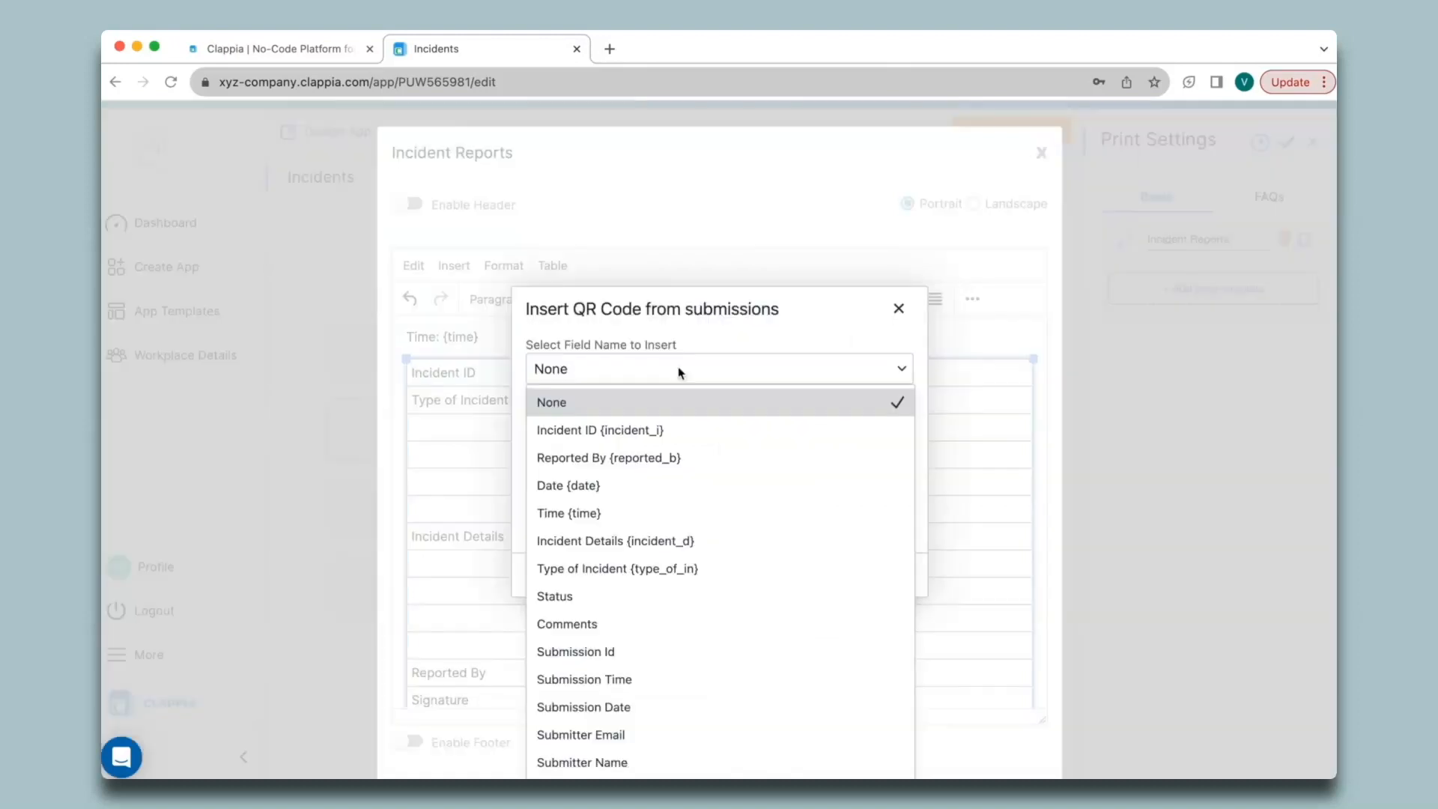
left_click(671, 430)
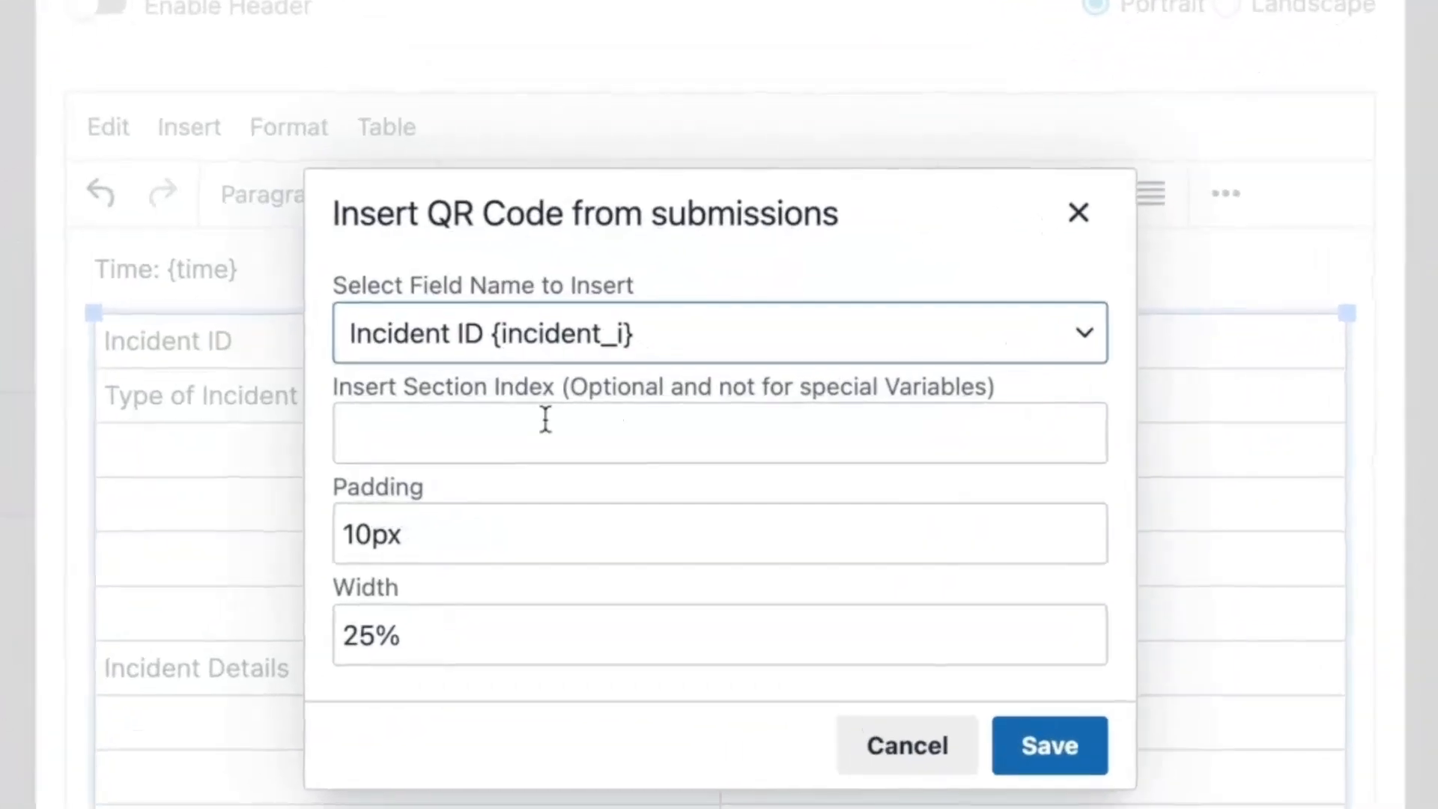
left_click(633, 410)
type("1")
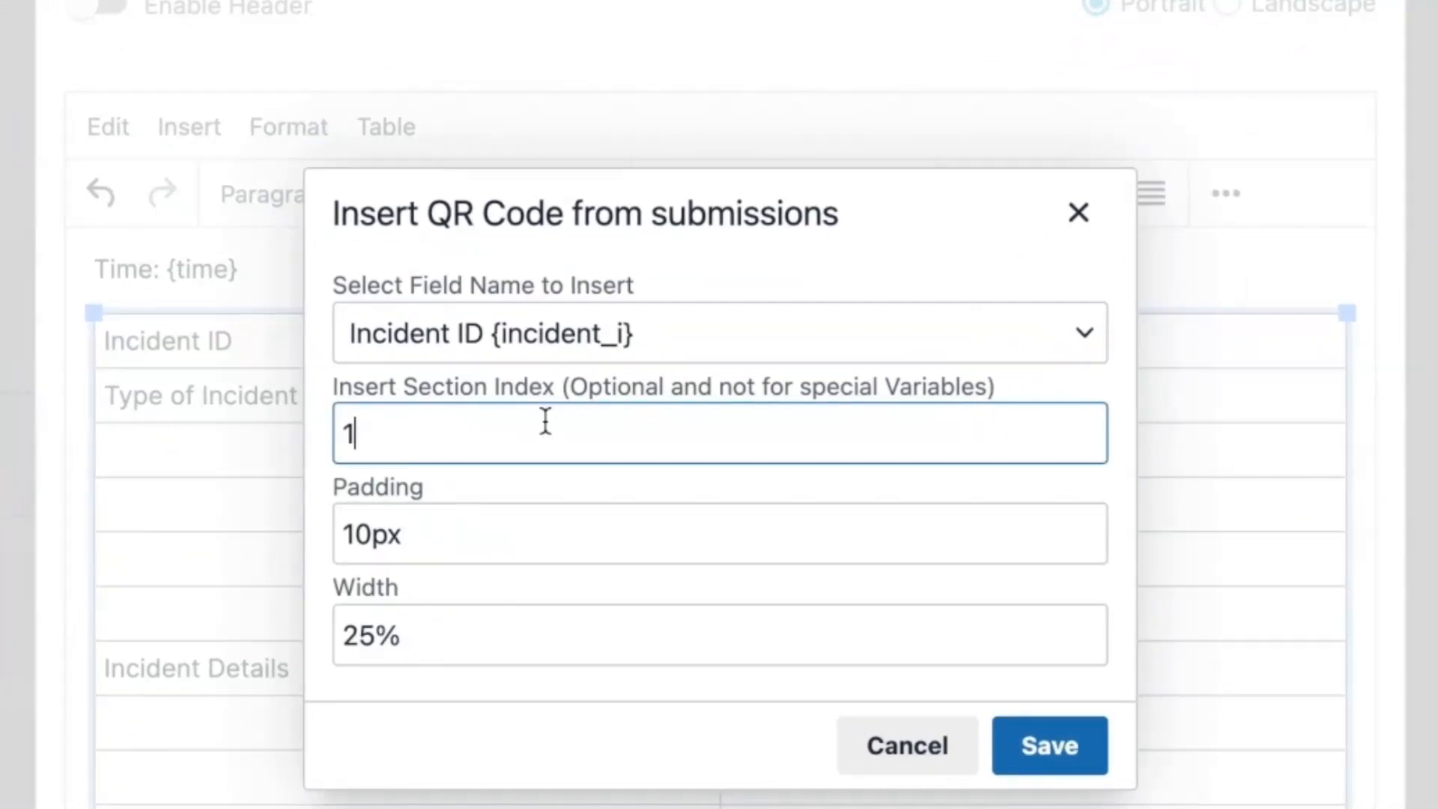
left_click(1050, 749)
- Add a row below Incident ID with a section 2 Incident ID QR code
left_click(691, 266)
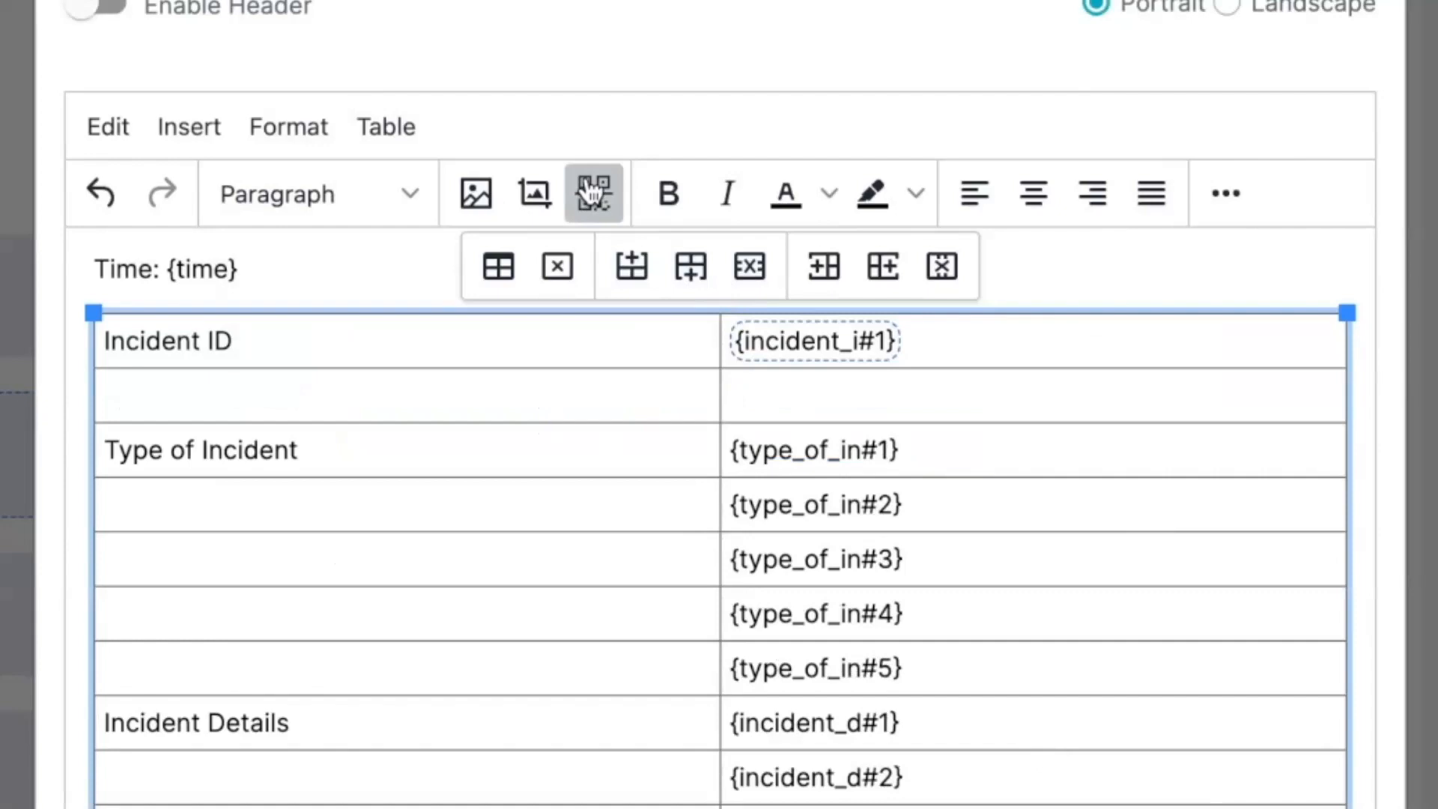
left_click(594, 194)
left_click(533, 333)
left_click(517, 457)
left_click(513, 453)
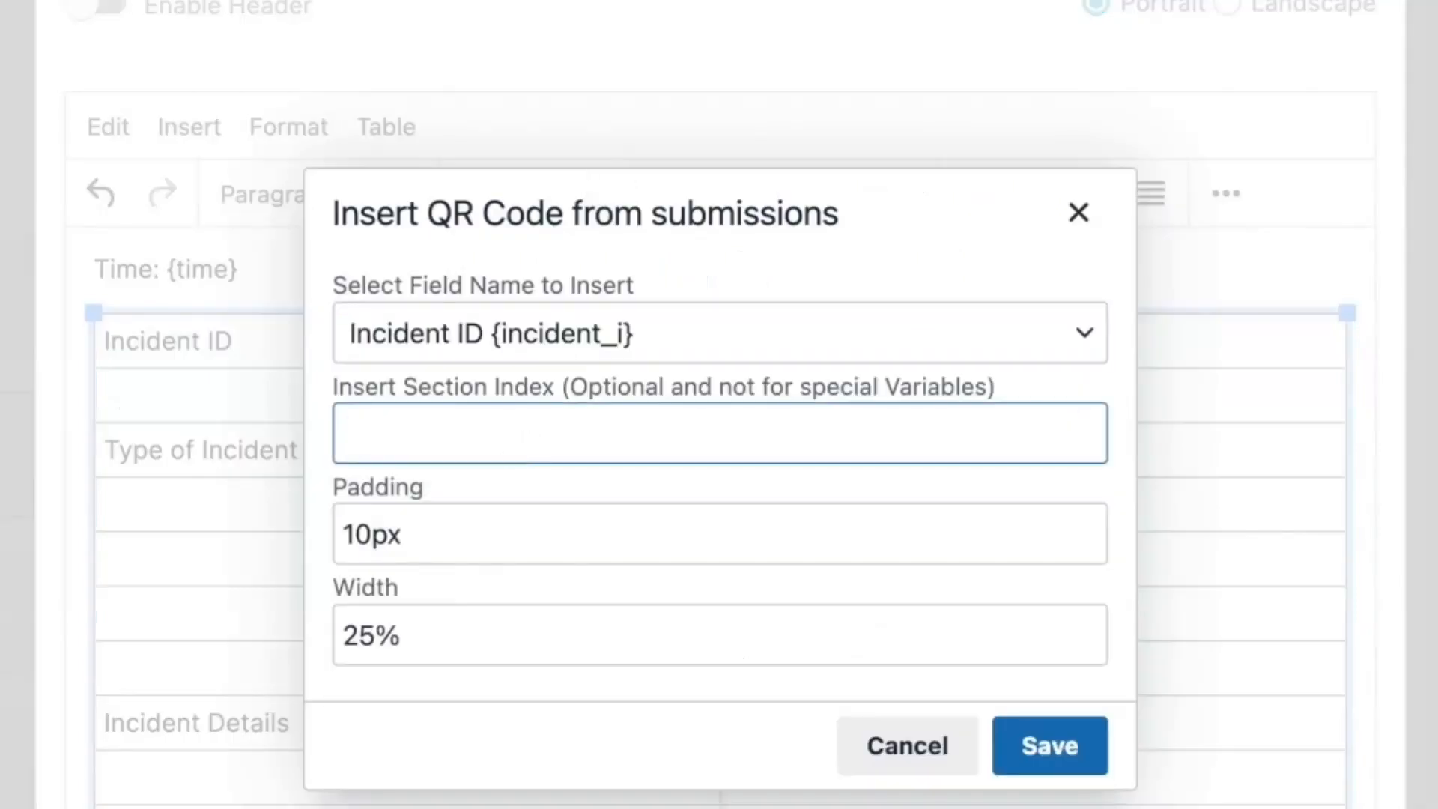
type("2")
left_click(1050, 745)
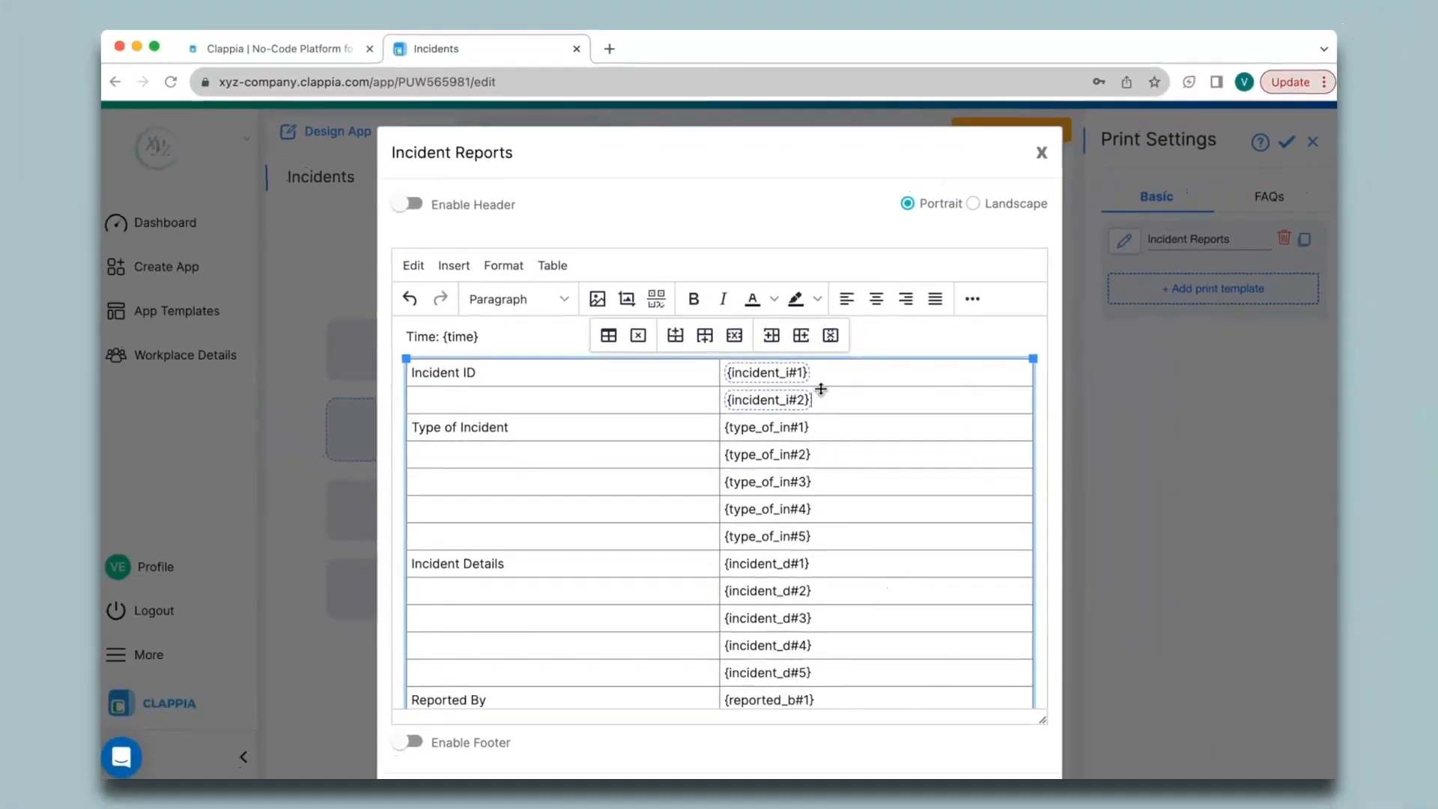
- Delete the extra {incident_i#2} row from the template table
scroll(861, 391, "down", 1)
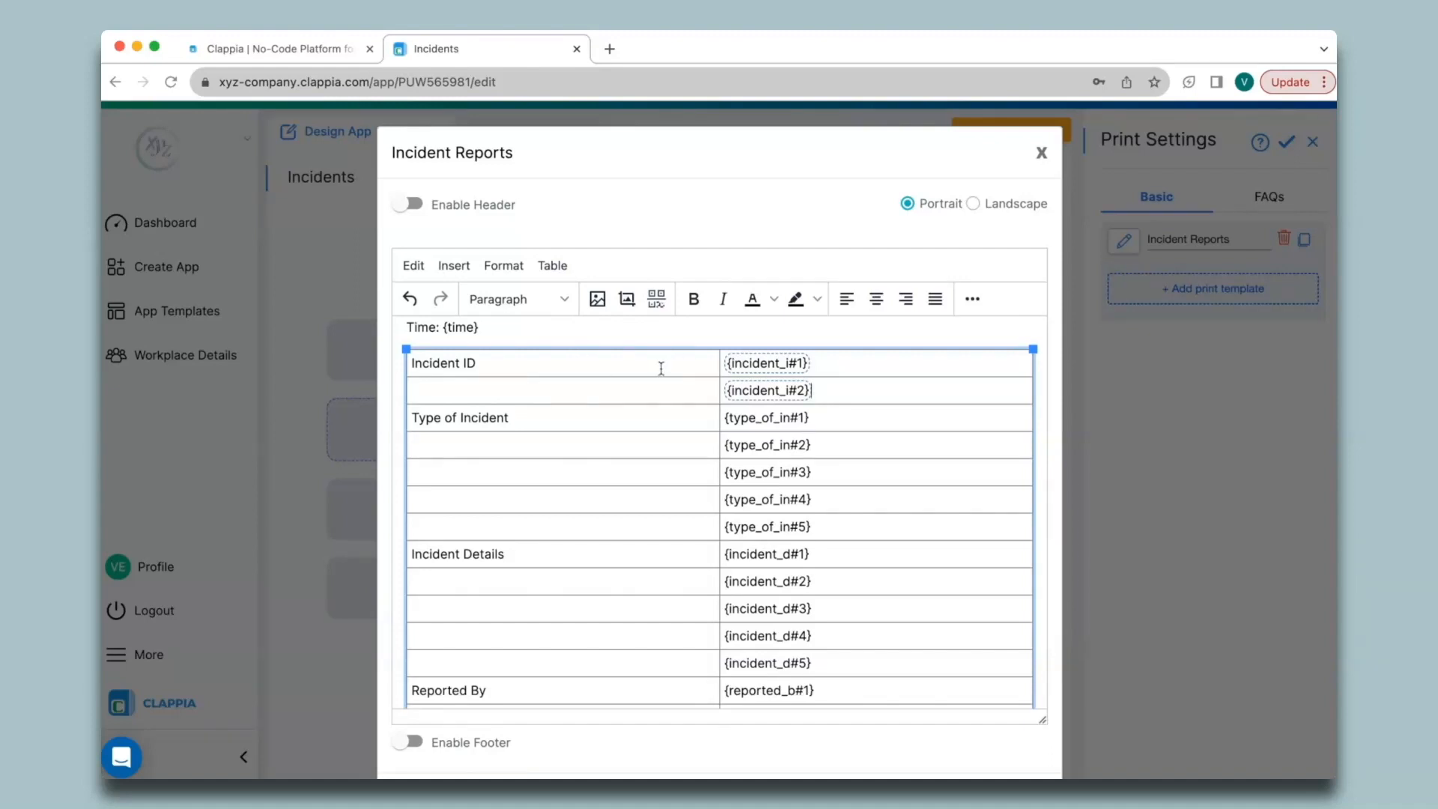
left_click(850, 392)
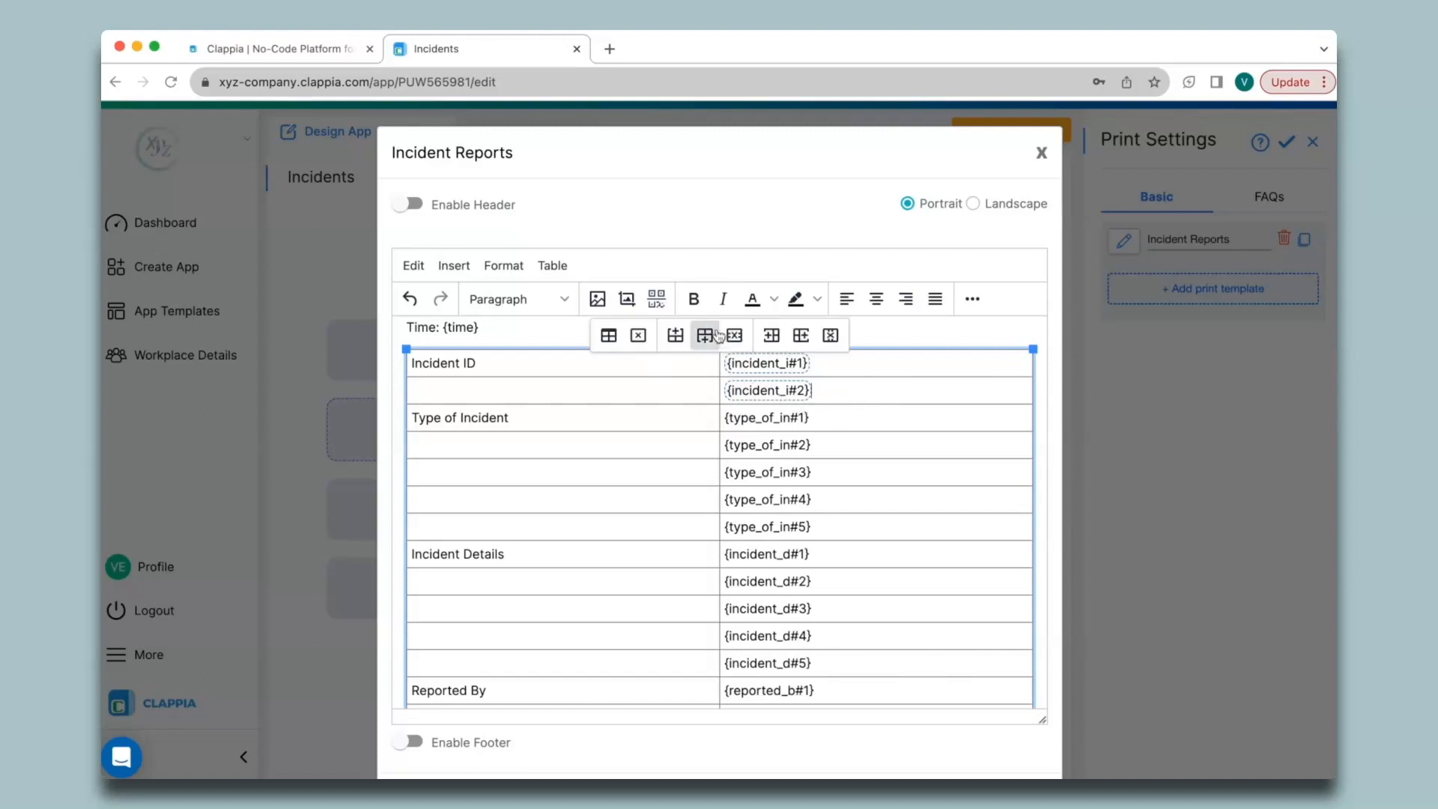
left_click(734, 334)
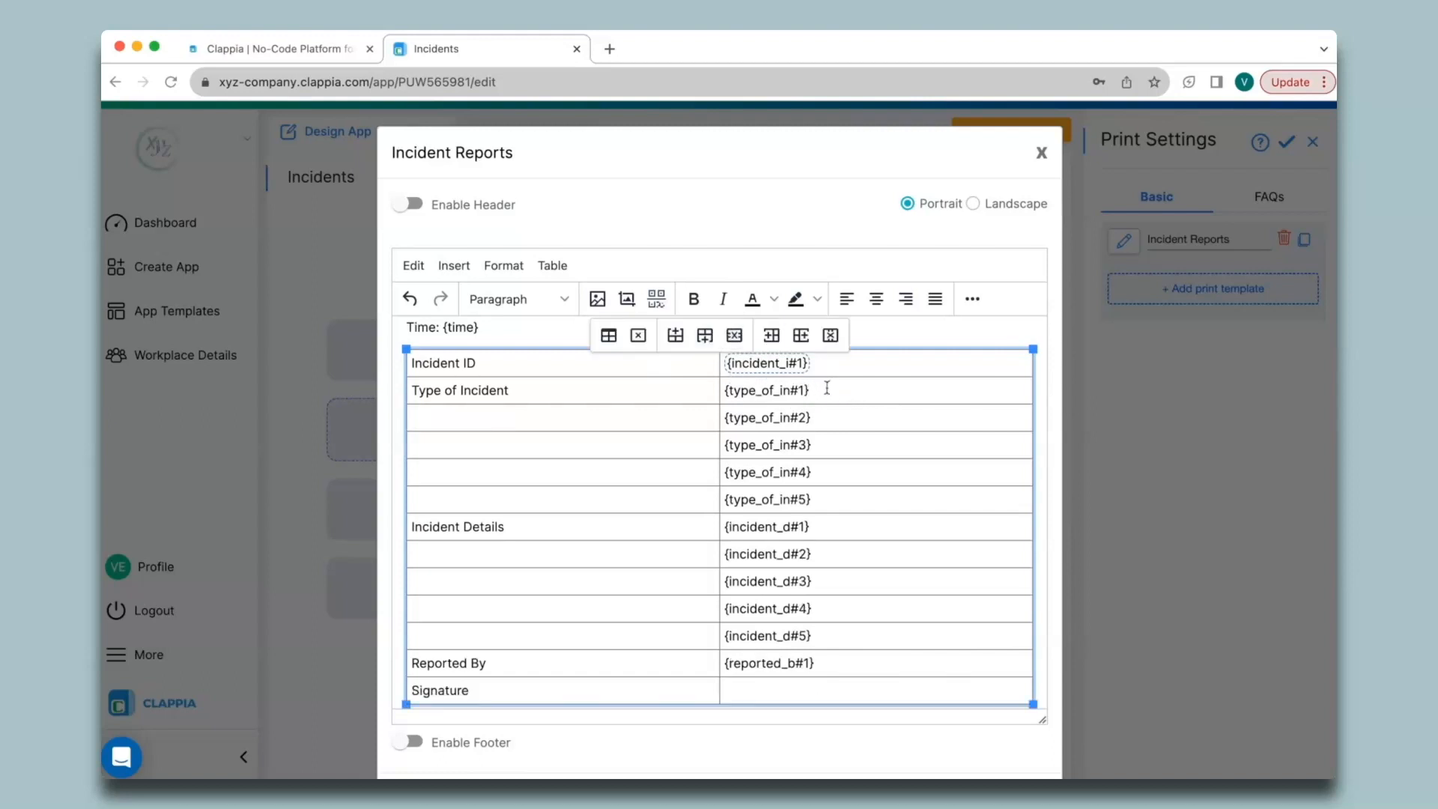
left_click(706, 606)
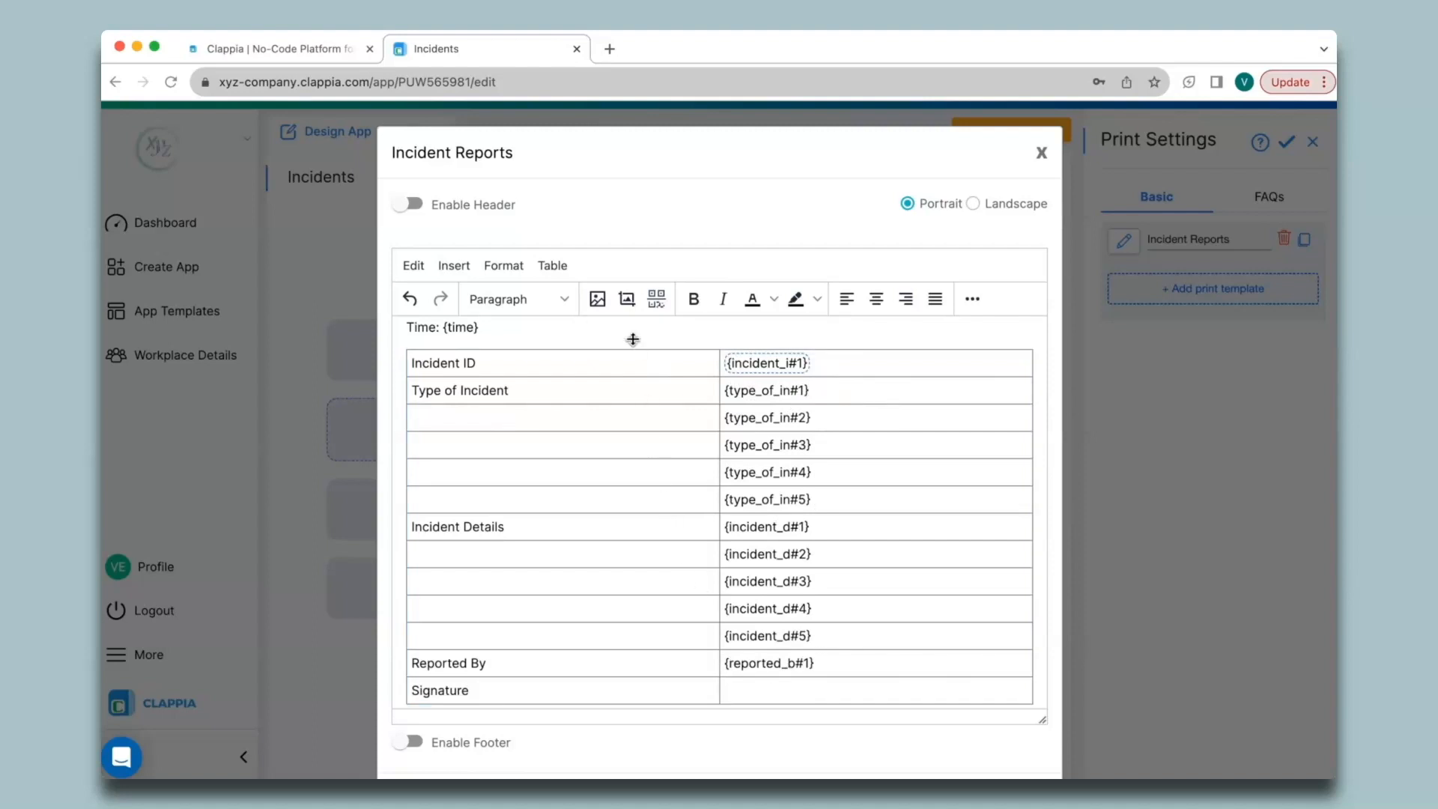
- Insert the Signature image from submissions with section index 1 into the Signature cell
left_click(628, 299)
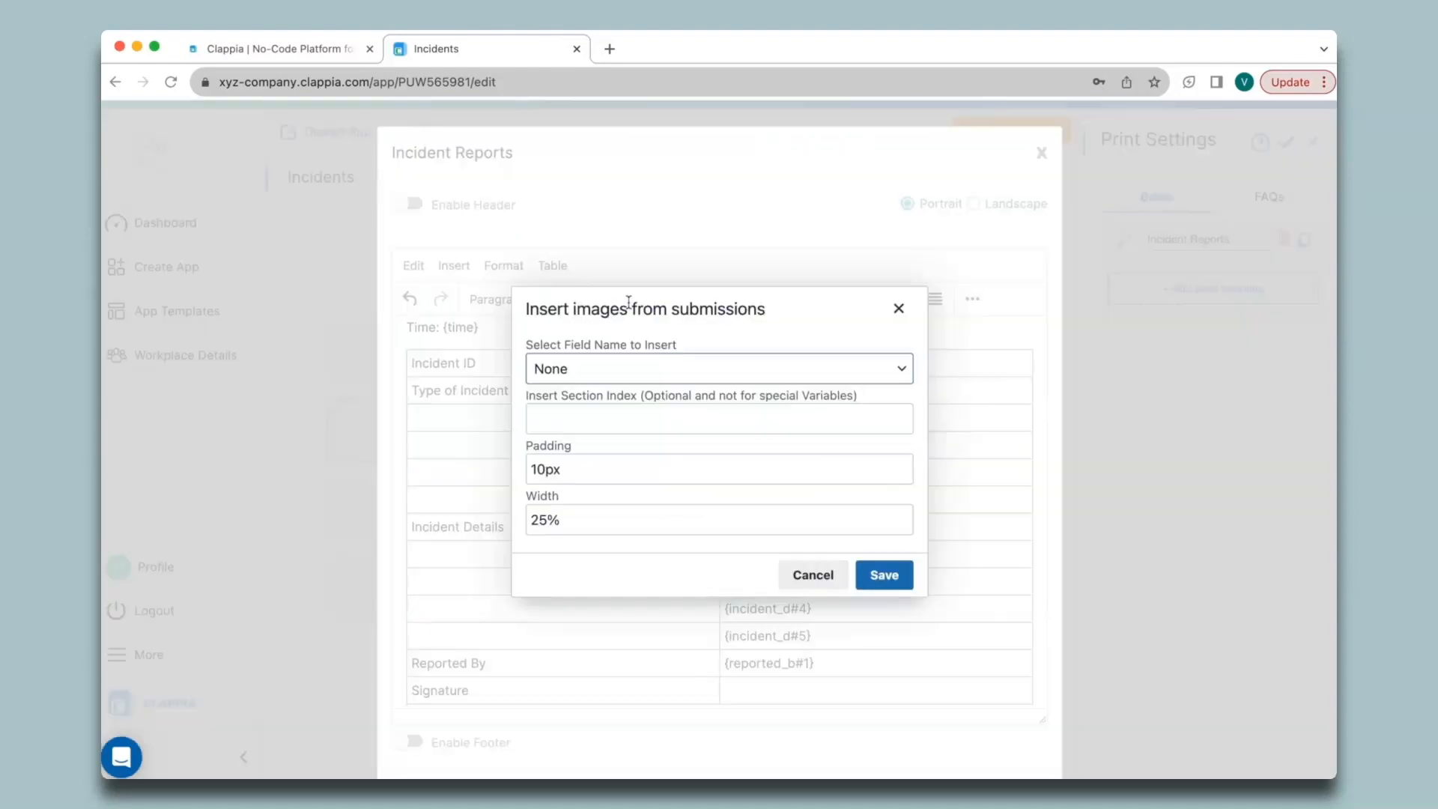
left_click(655, 374)
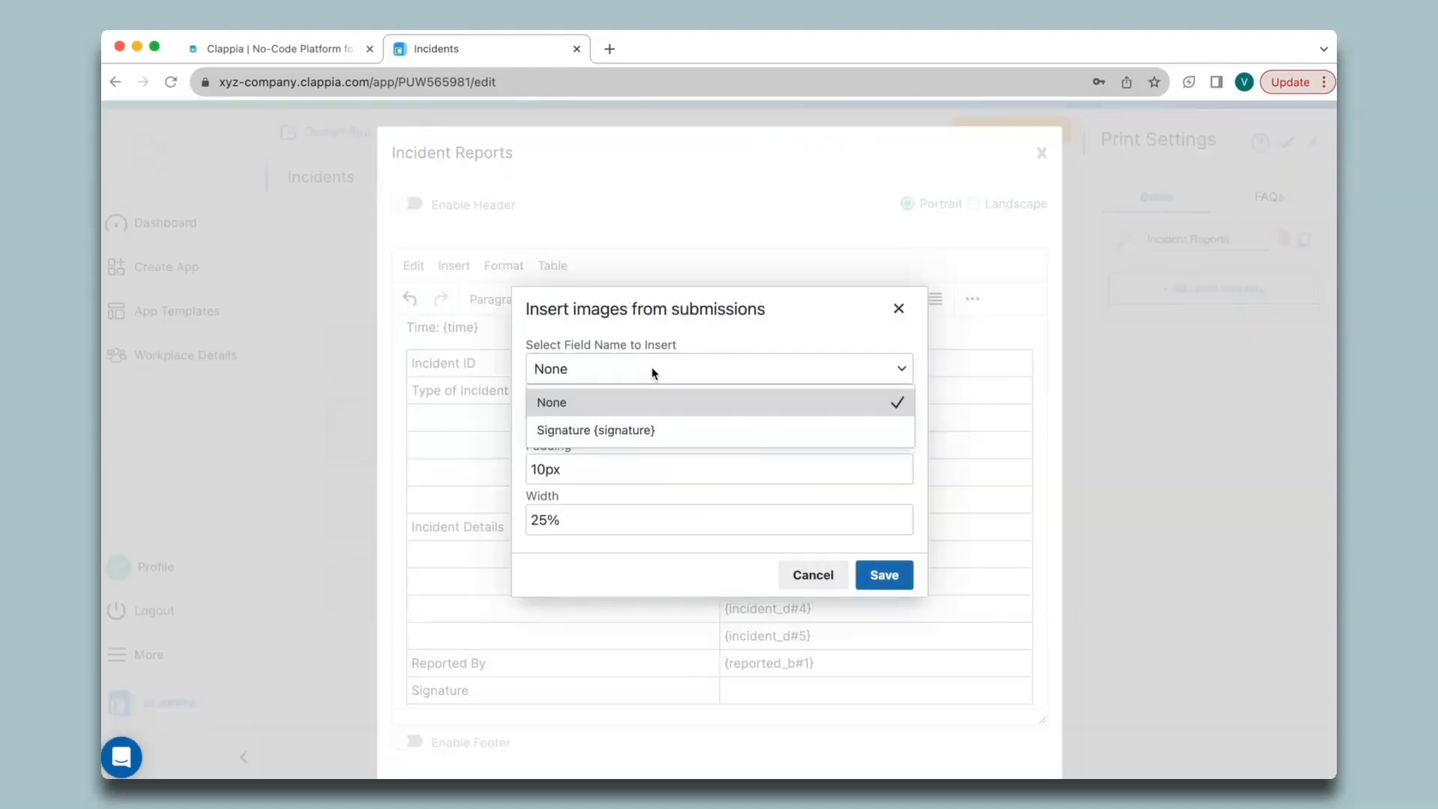
left_click(662, 427)
type("1")
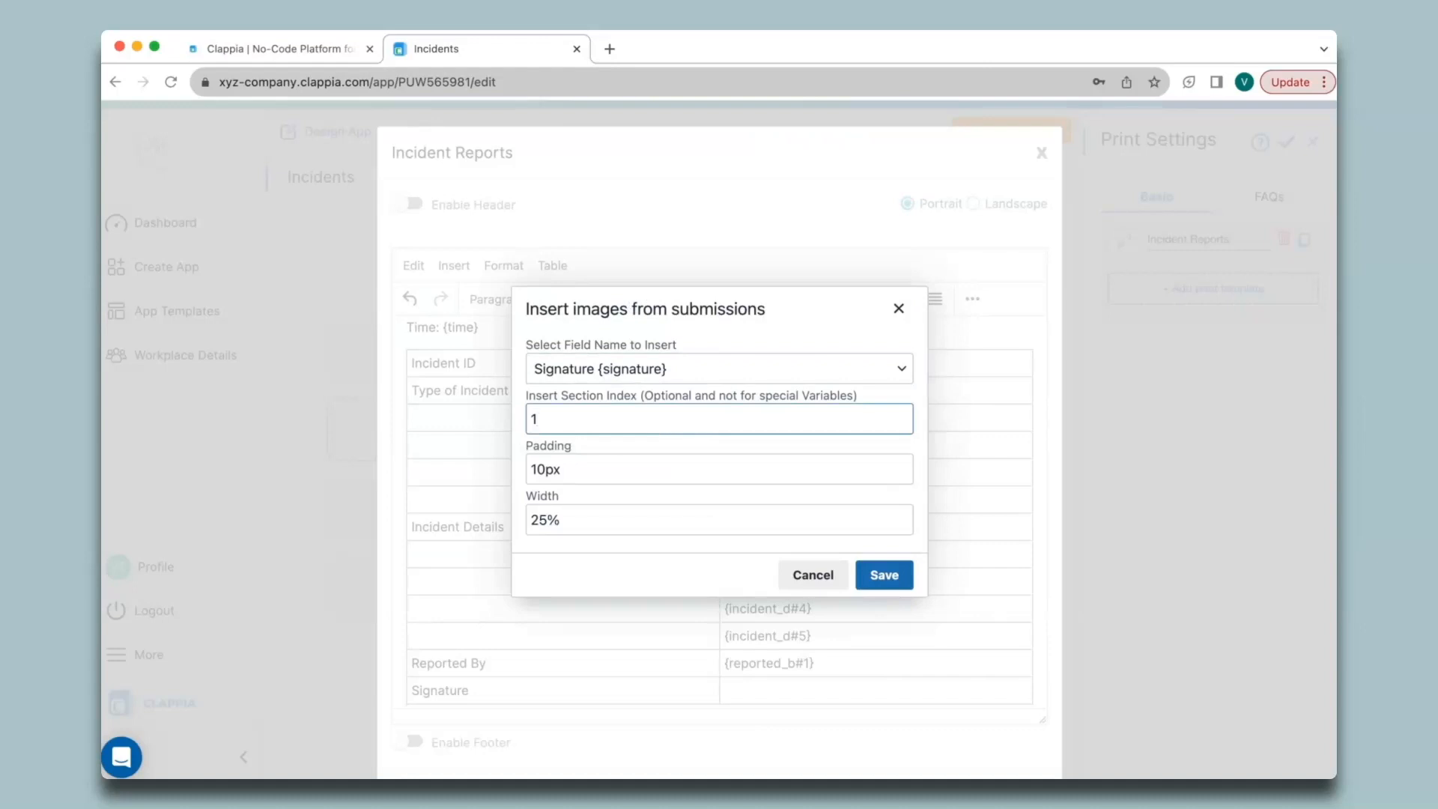
left_click(877, 575)
scroll(757, 734, "down", 2)
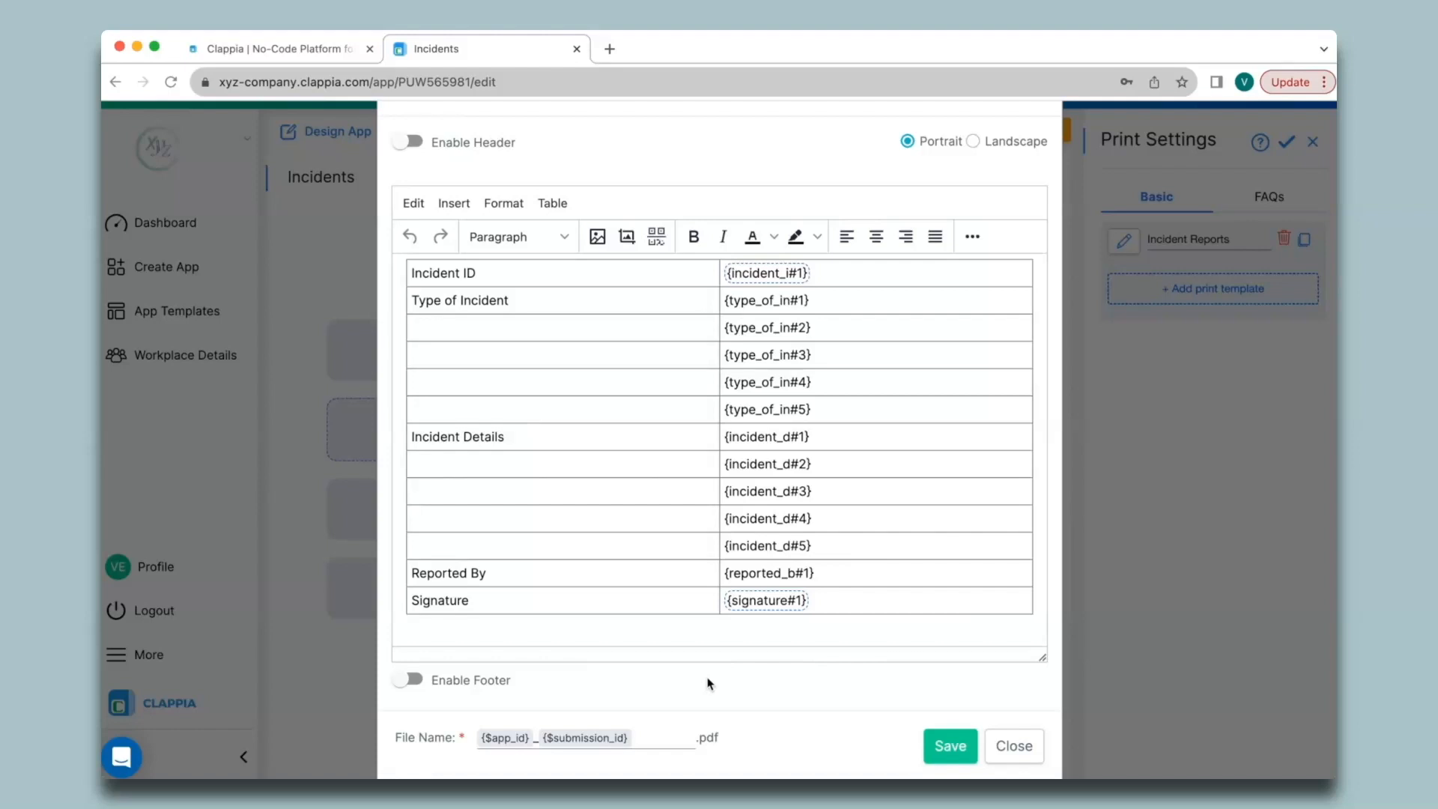
- Set the table class to Delete empty rows, then save and close the Incident Reports template
left_click(650, 551)
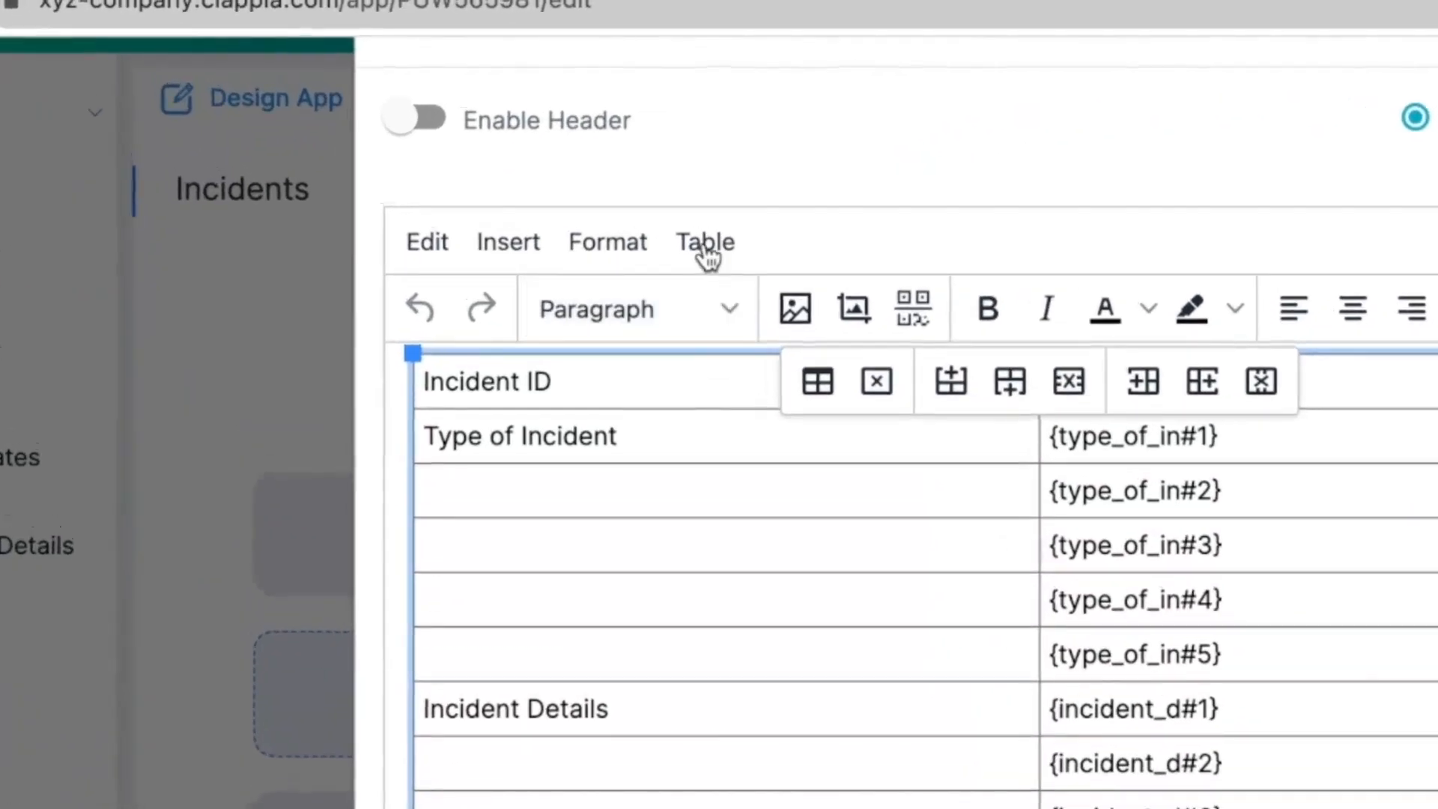
left_click(704, 243)
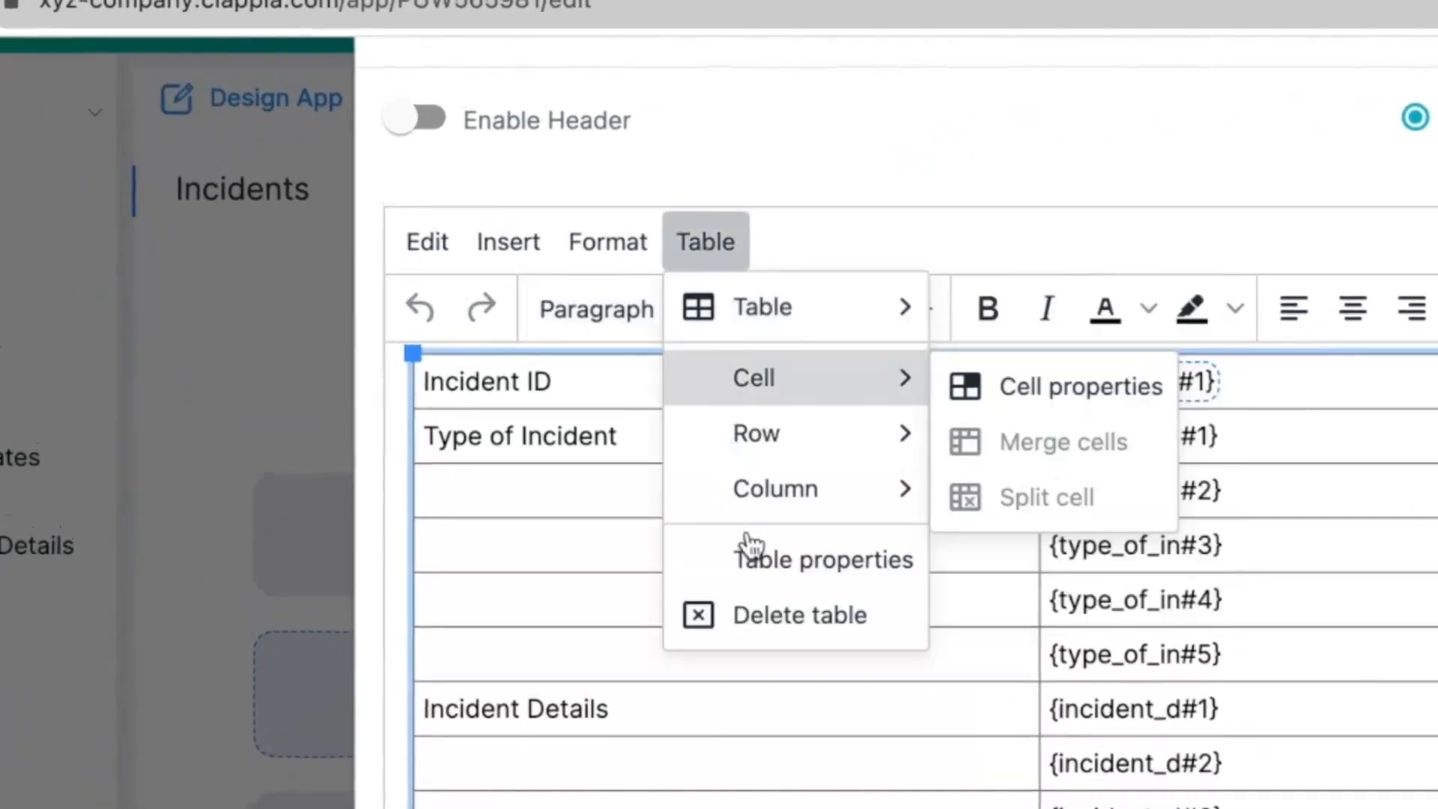
left_click(757, 565)
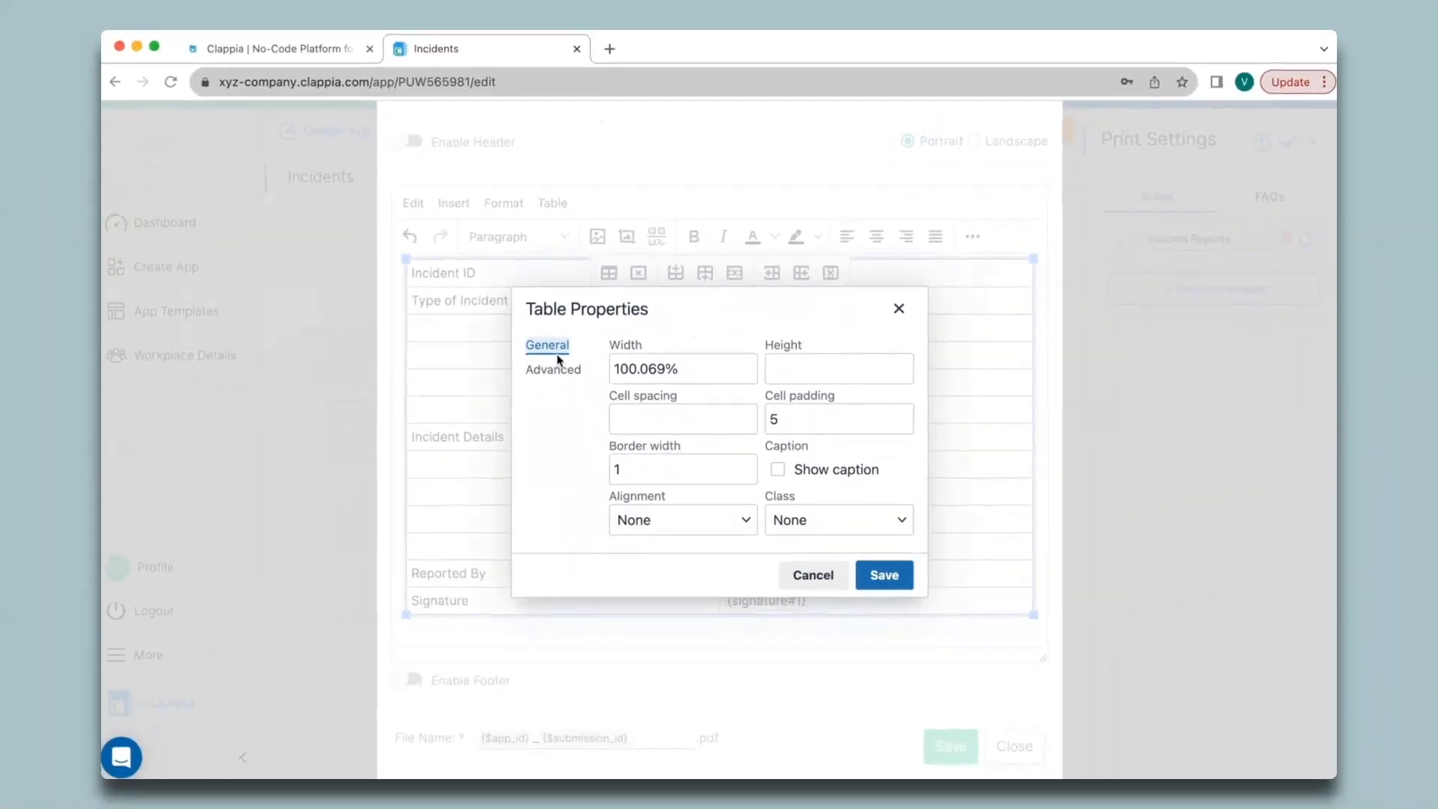
left_click(796, 519)
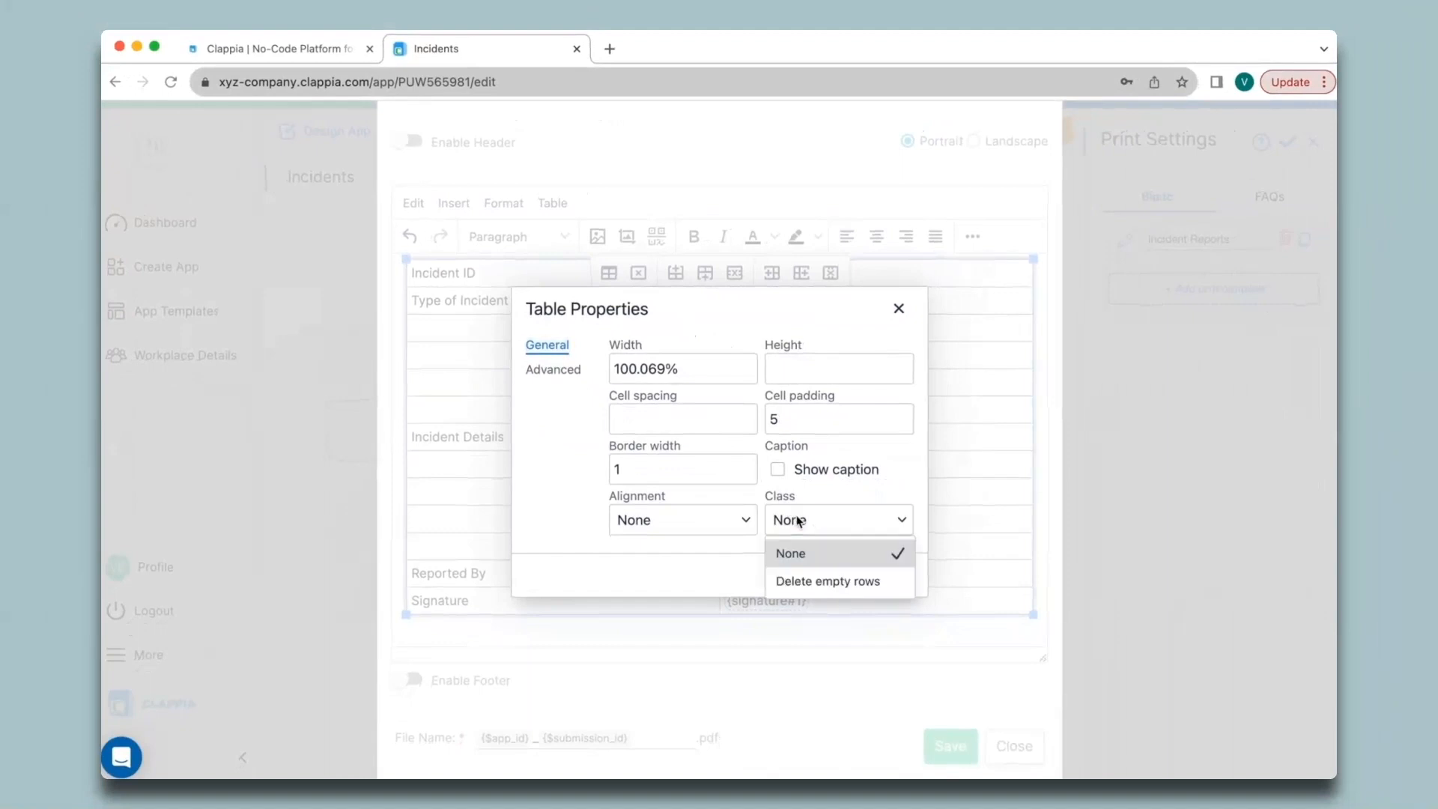
left_click(824, 581)
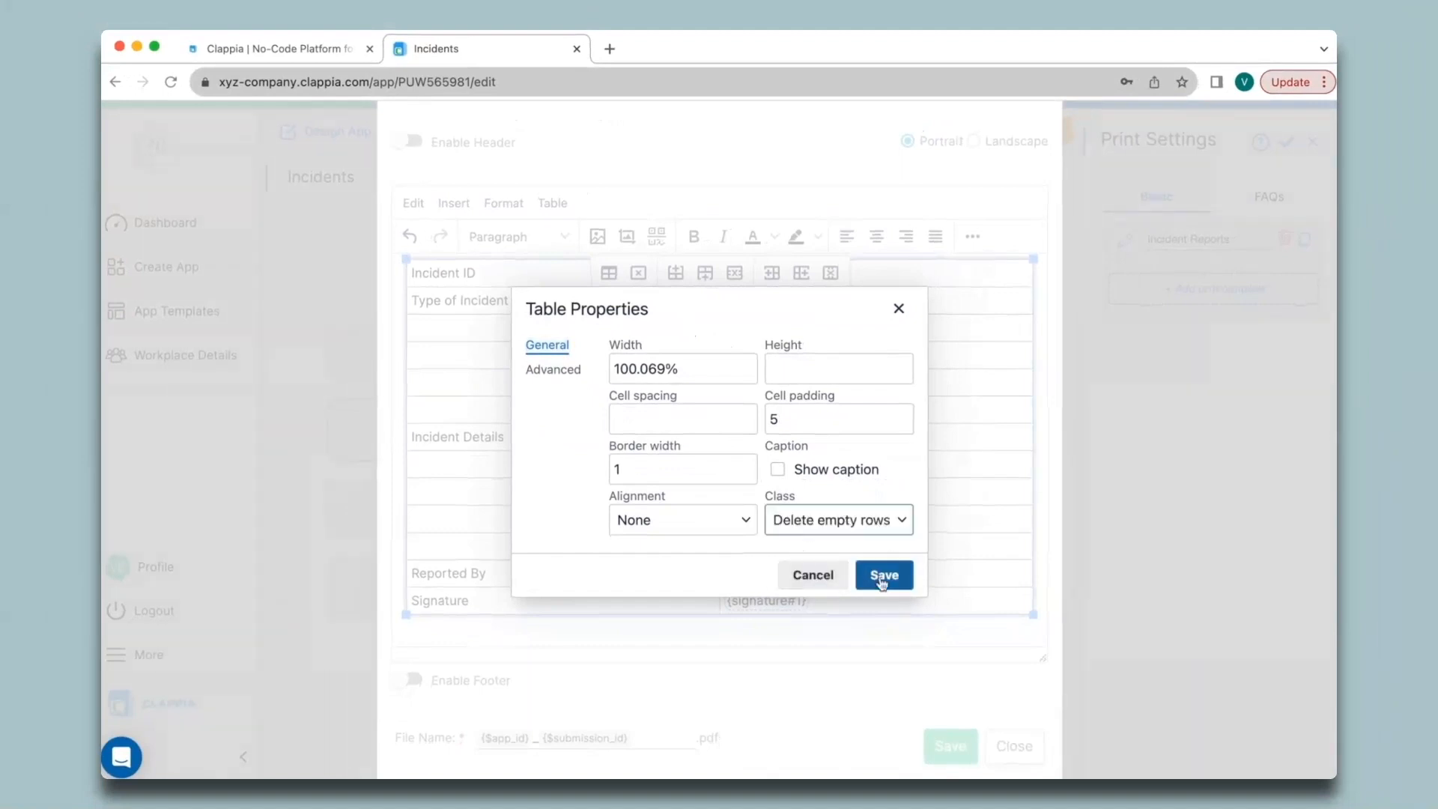
left_click(902, 582)
left_click(947, 745)
left_click(1013, 746)
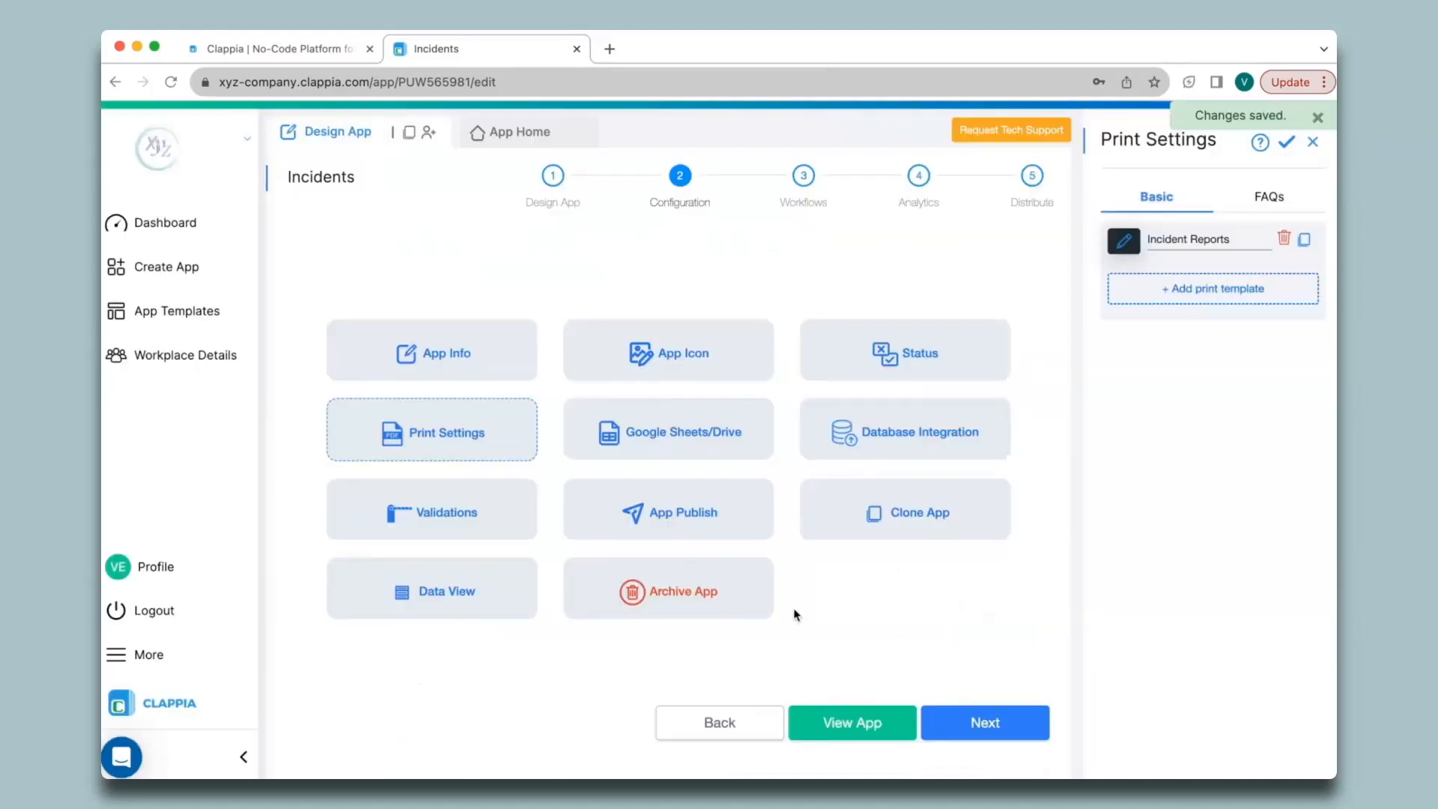
- Fill the first report with the reporter's name, date, time and 'Incident Details..'
left_click(523, 137)
left_click(1065, 299)
type("Verin")
left_click(769, 368)
left_click(973, 391)
left_click(671, 503)
type("Incident Details..")
left_click(1044, 484)
left_click(951, 537)
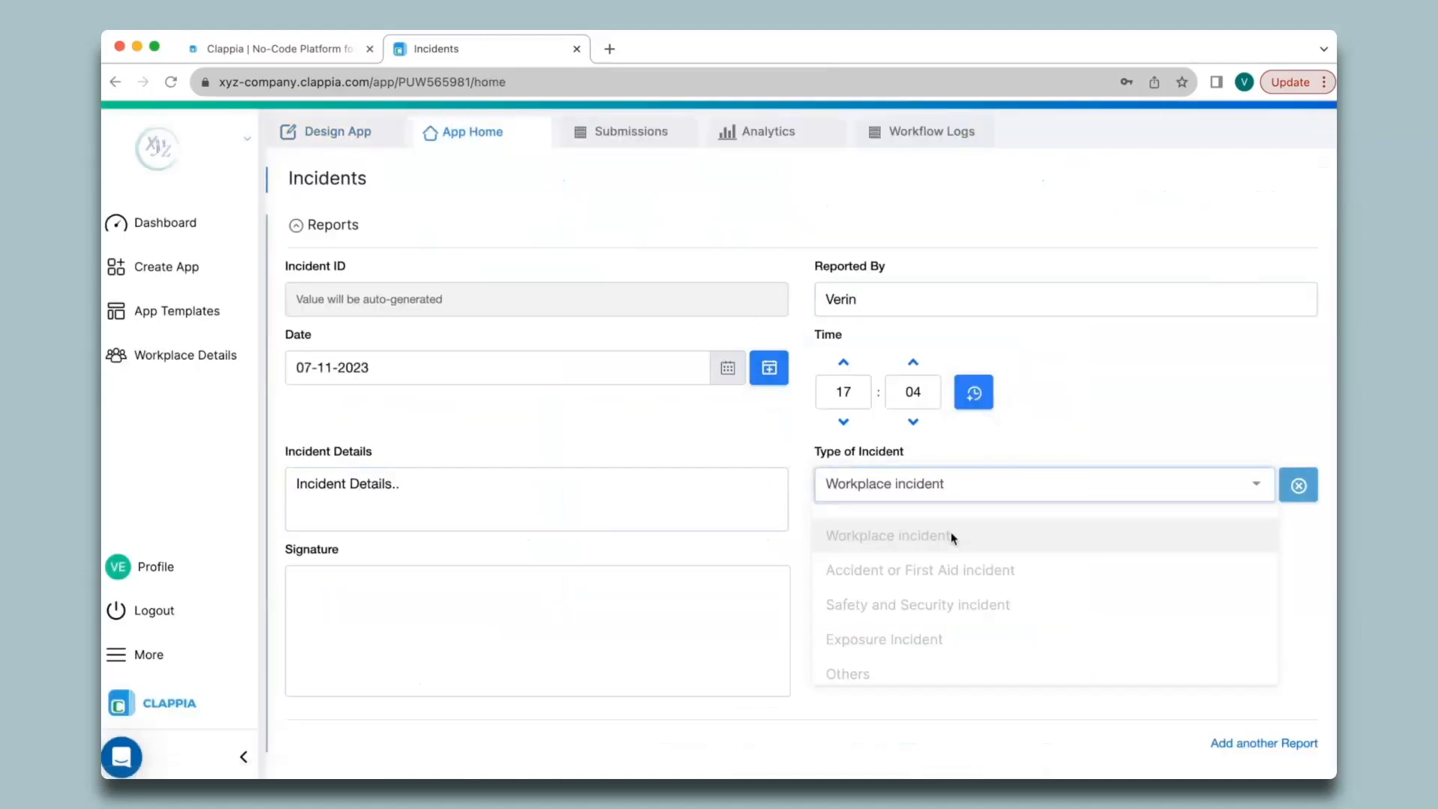
- Add a second report with reporter, date, time, 'Incident Details2..' and Accident or First Aid incident
left_click(1264, 743)
scroll(1078, 622, "down", 5)
left_click(1040, 582)
type("Verin")
left_click(755, 404)
left_click(961, 428)
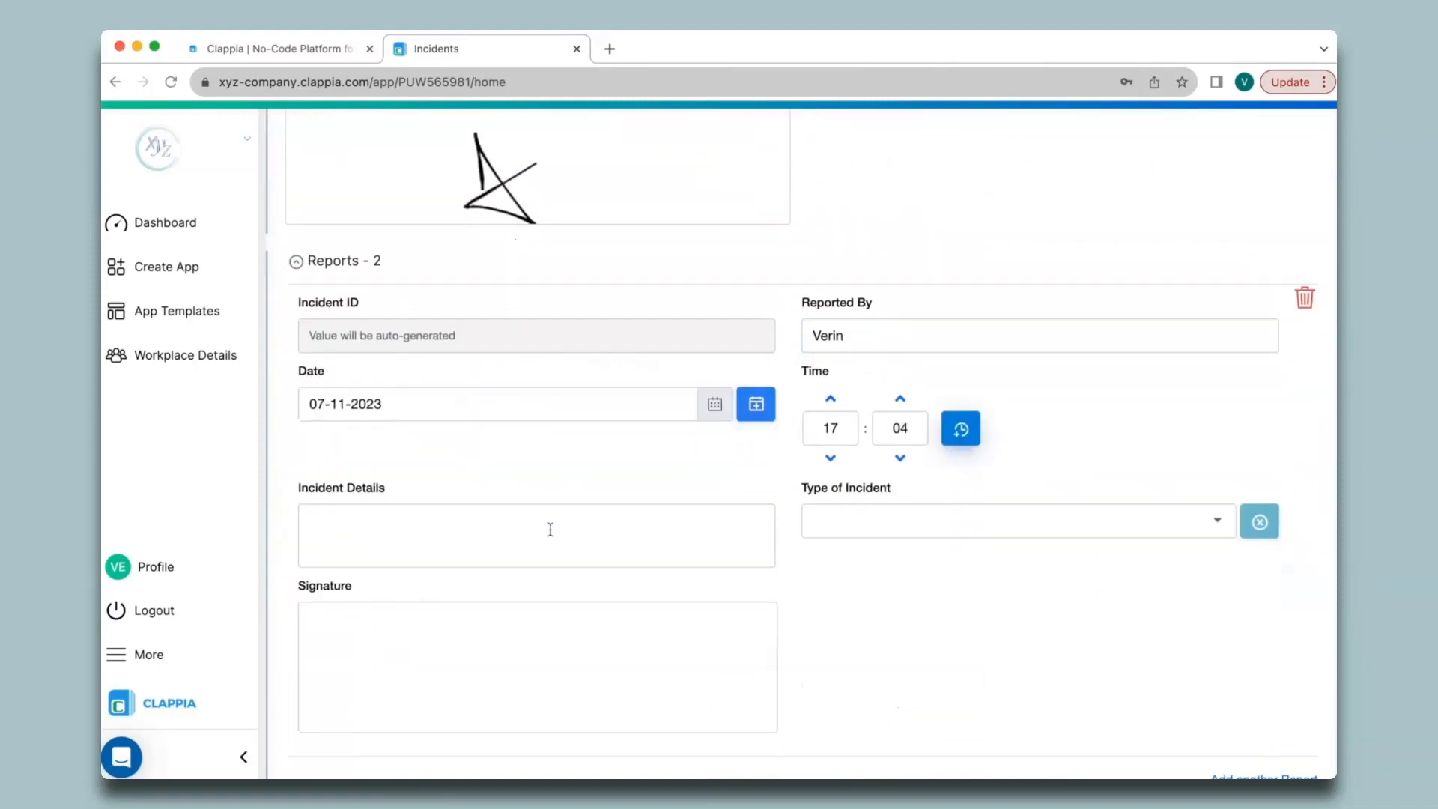
left_click(549, 530)
type("Incident Details2..")
left_click(1019, 521)
left_click(936, 573)
- Draw the signature and submit the incident
left_click_drag(548, 675, 654, 628)
scroll(798, 607, "down", 2)
scroll(799, 607, "up", 4)
scroll(799, 607, "down", 3)
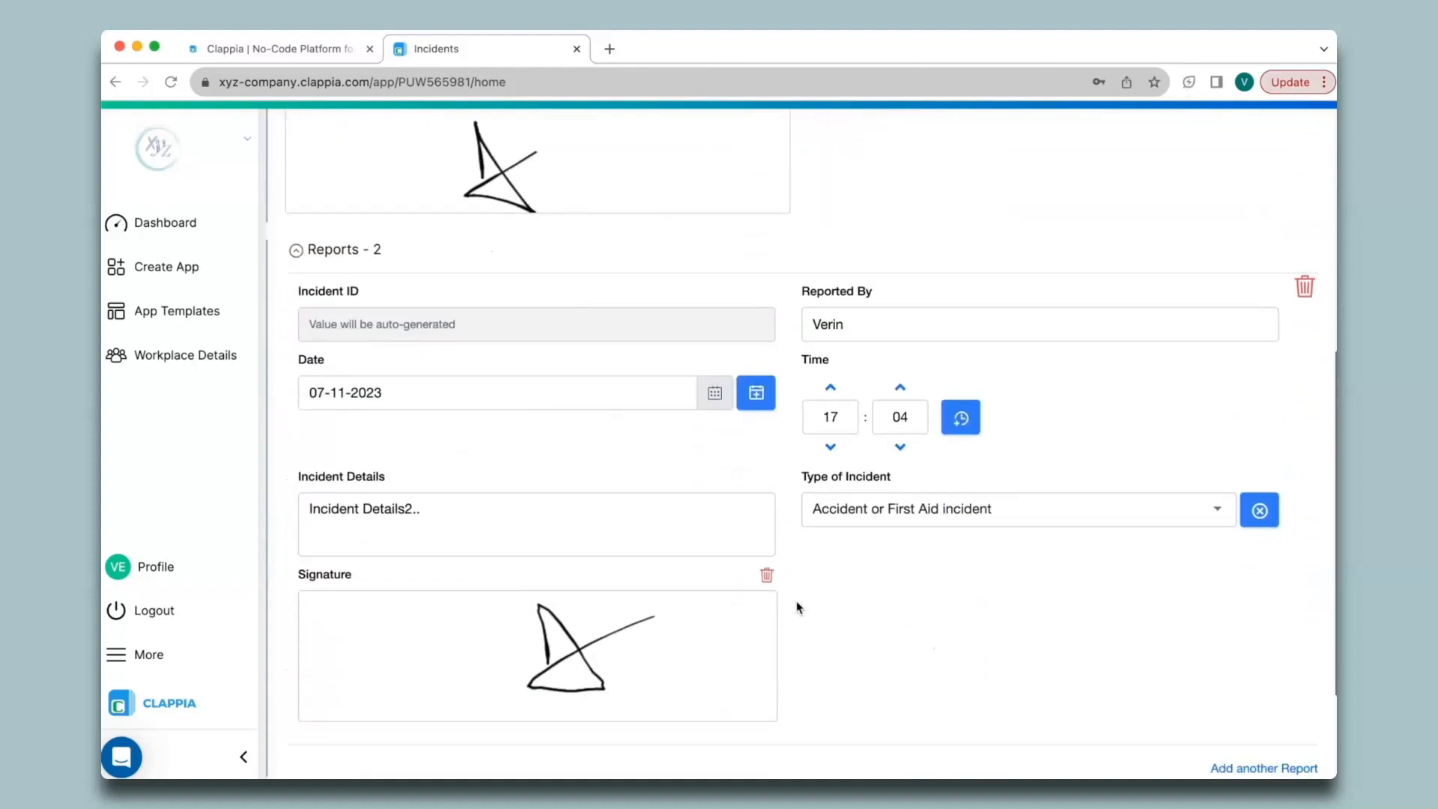
scroll(797, 600, "down", 2)
left_click(354, 723)
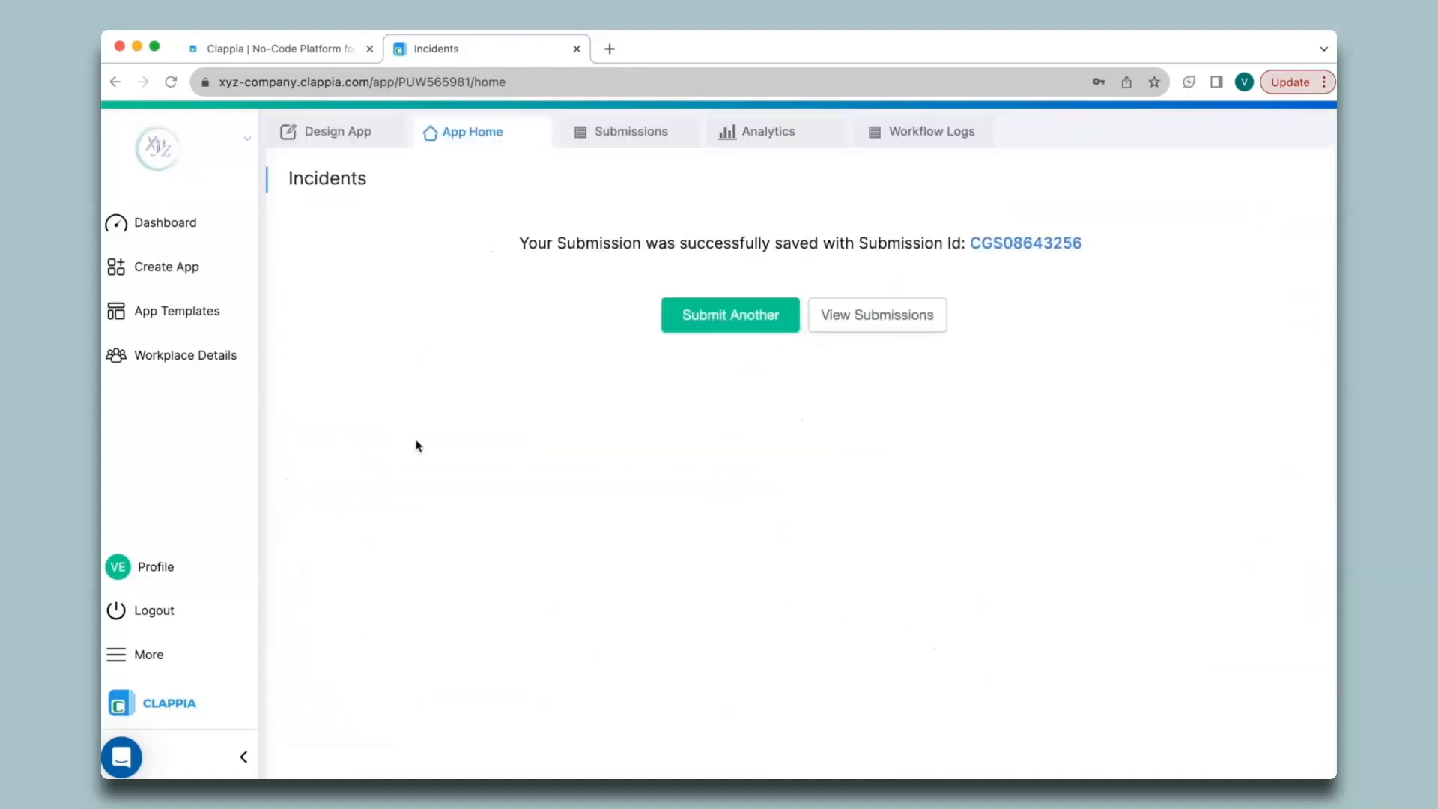
- Open the newest submission, review both reports, and generate its PDF
left_click(642, 138)
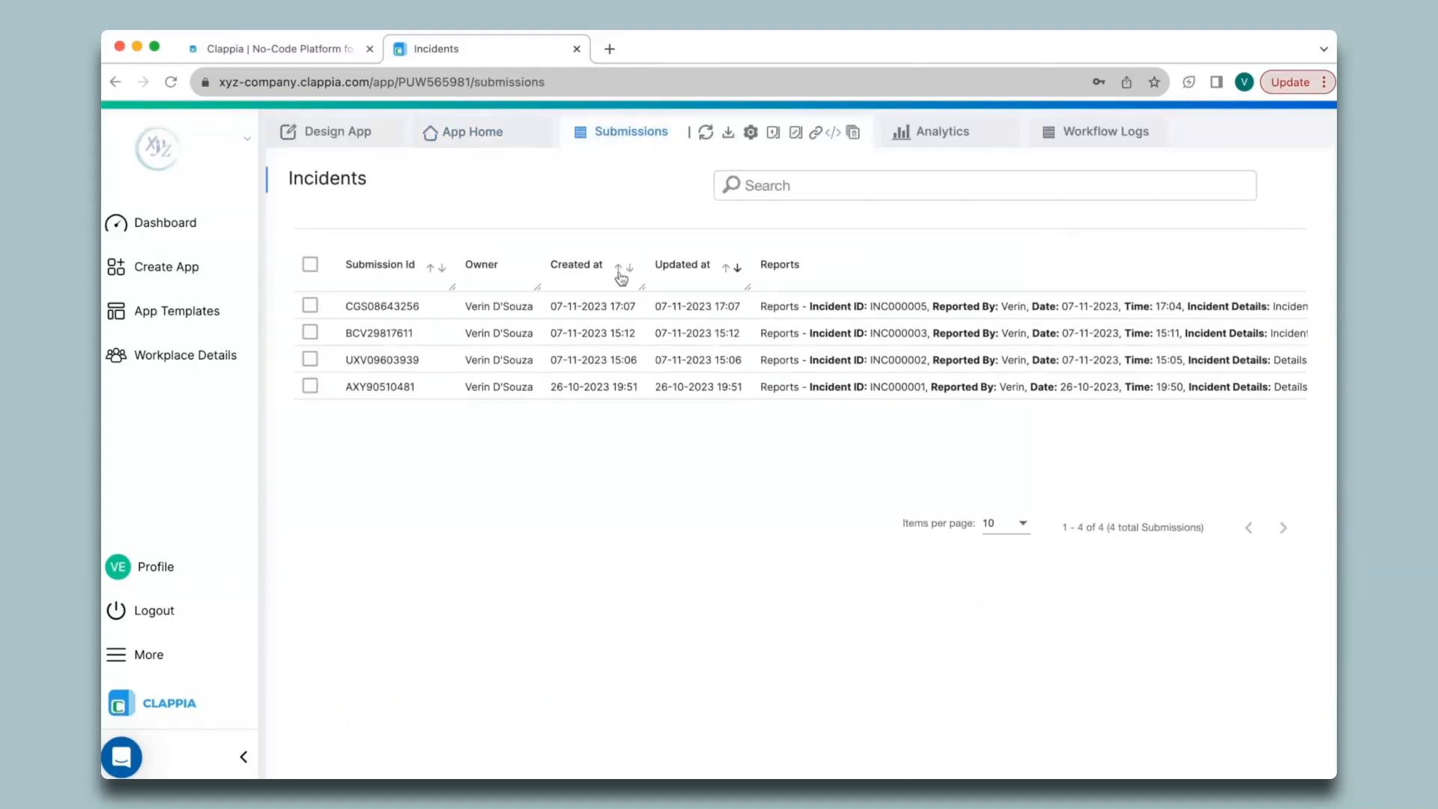
left_click(620, 309)
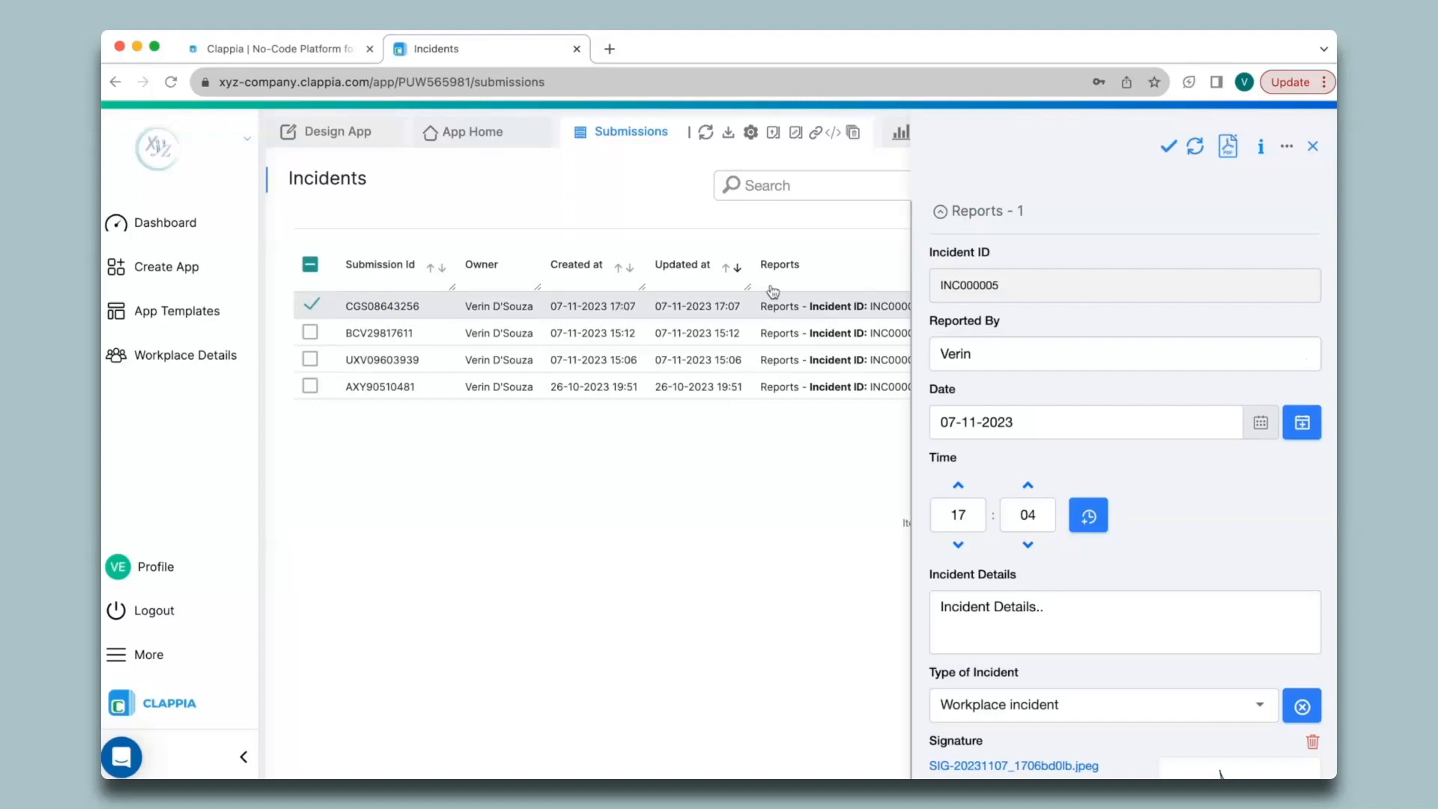
scroll(1020, 695, "down", 2)
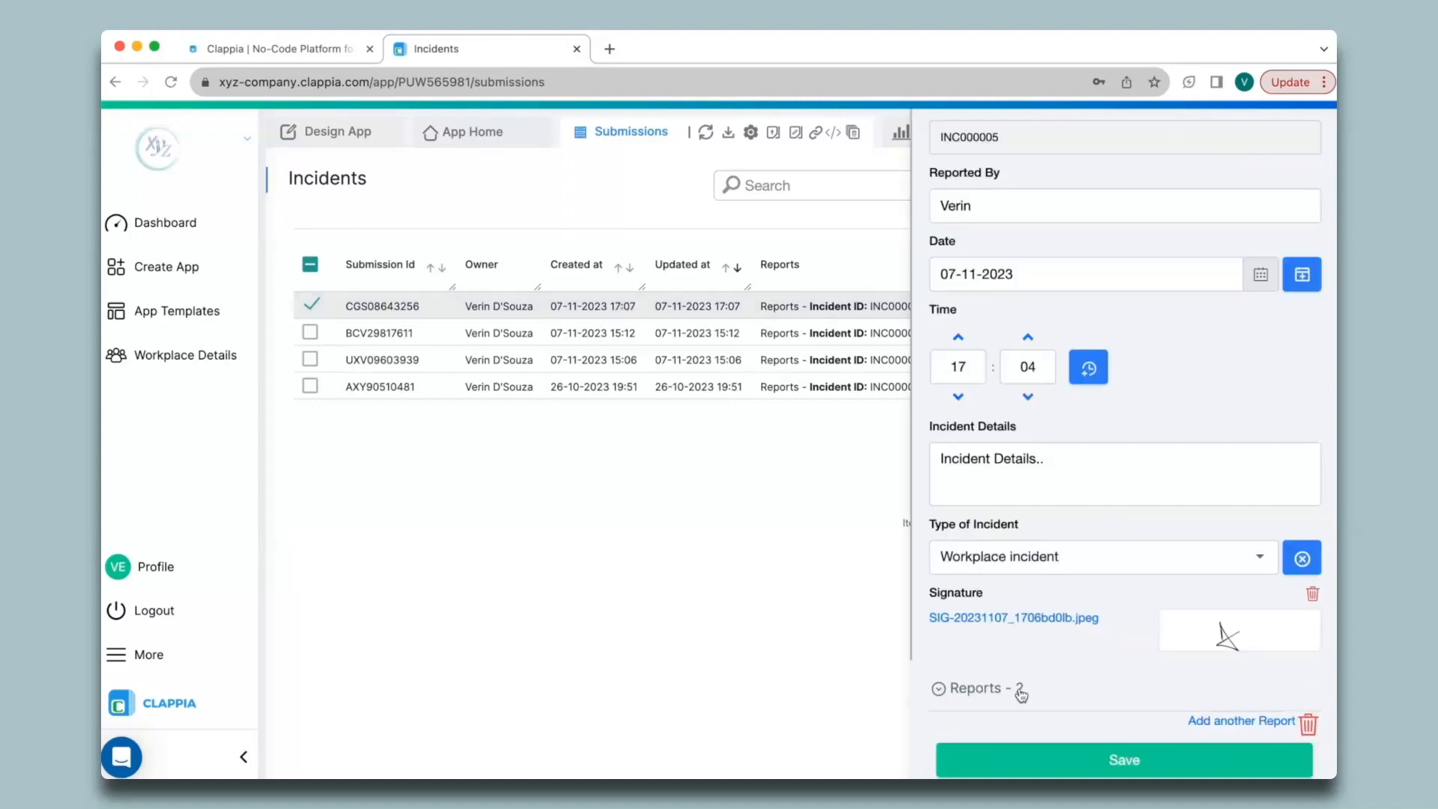
left_click(1020, 689)
scroll(1021, 695, "down", 3)
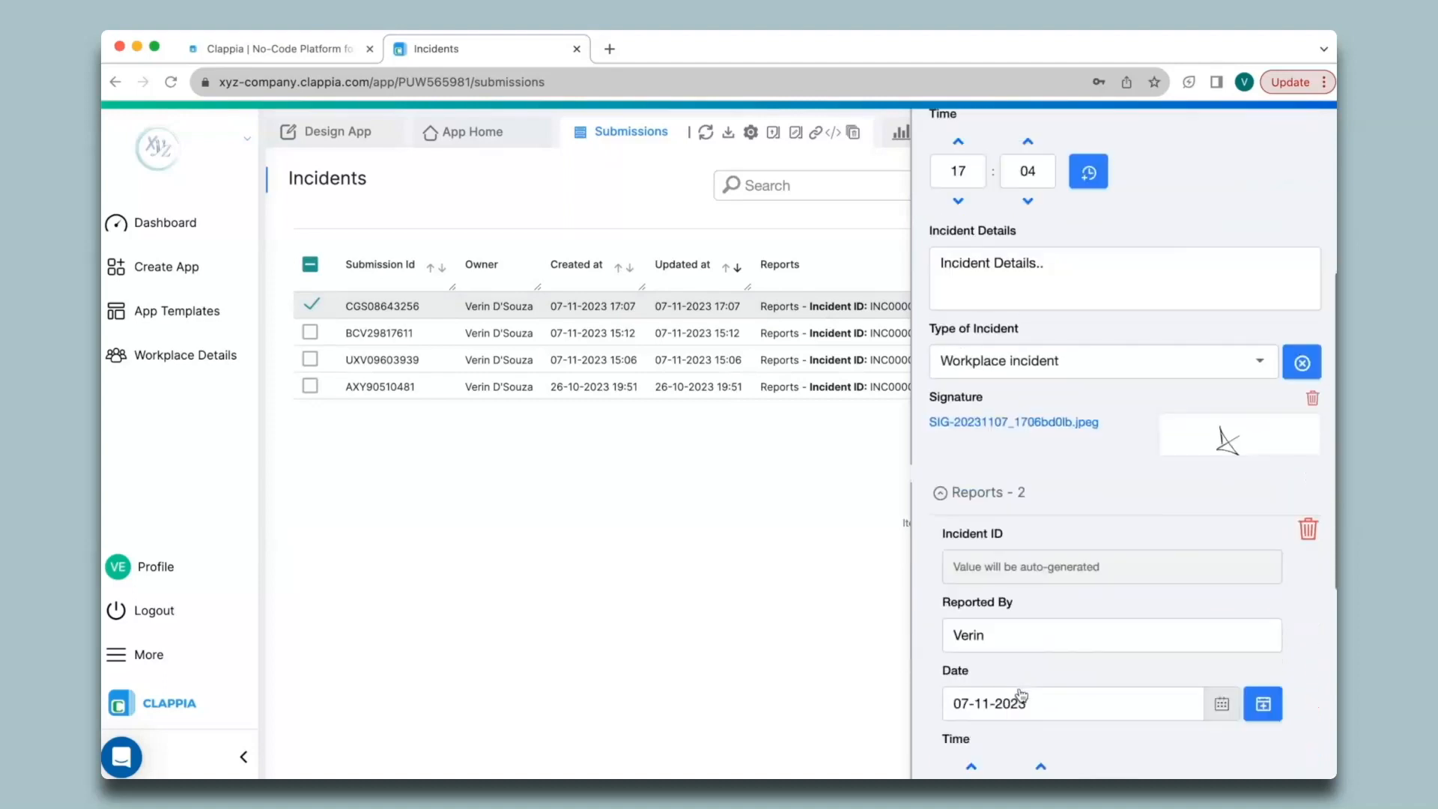
scroll(1021, 695, "down", 4)
scroll(1021, 695, "up", 9)
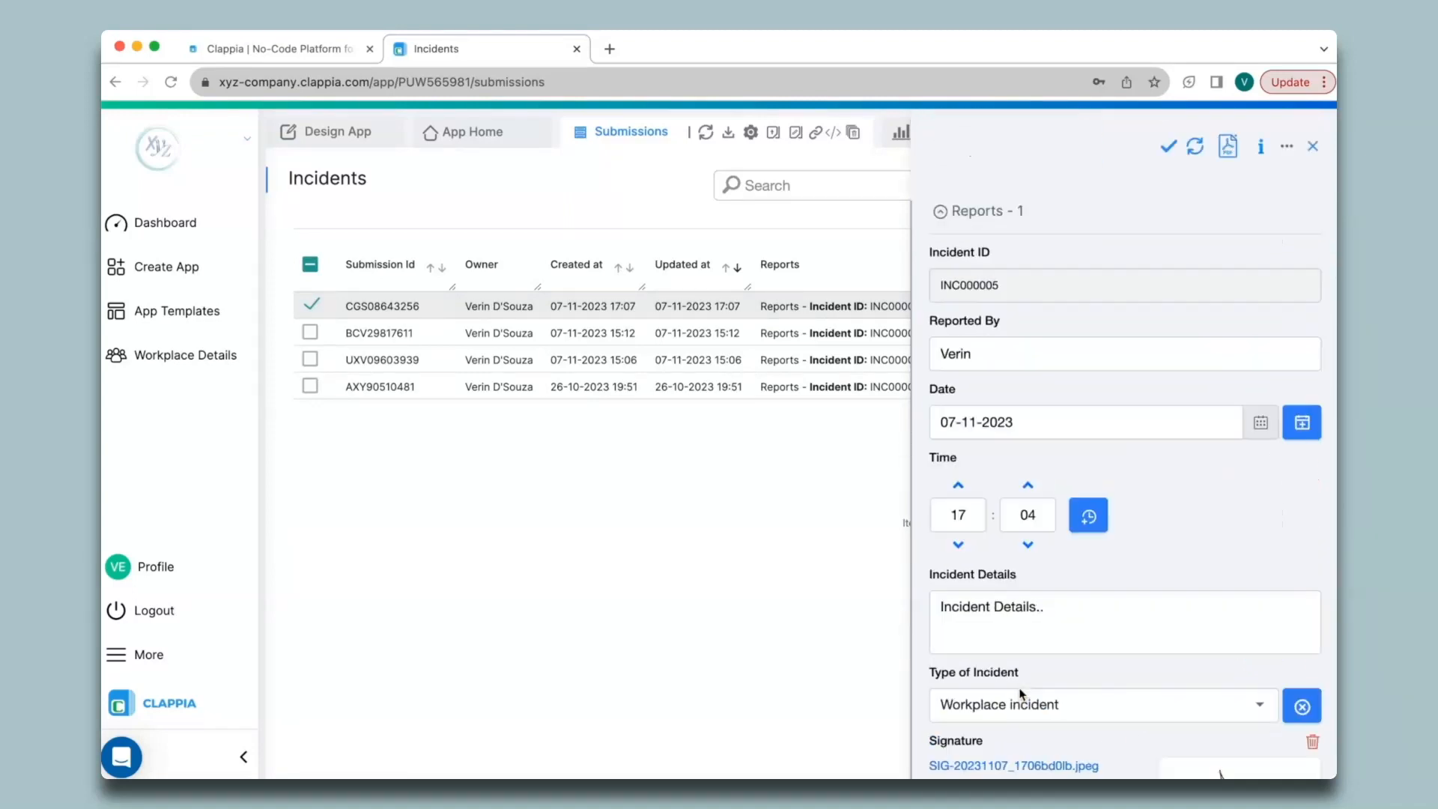
left_click(1227, 147)
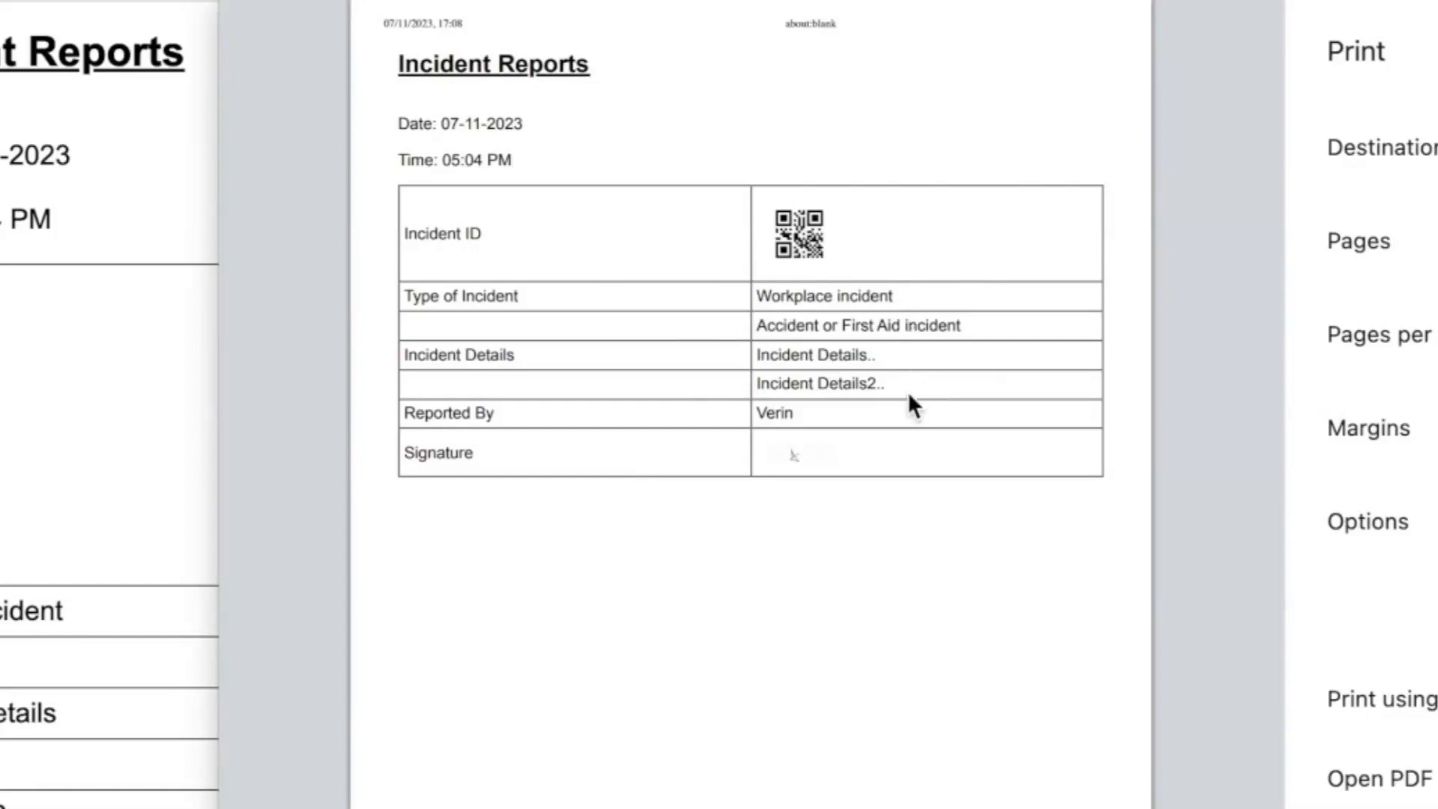
- Close the PDF print preview, its about:blank tab, and the submission details panel
key("Escape")
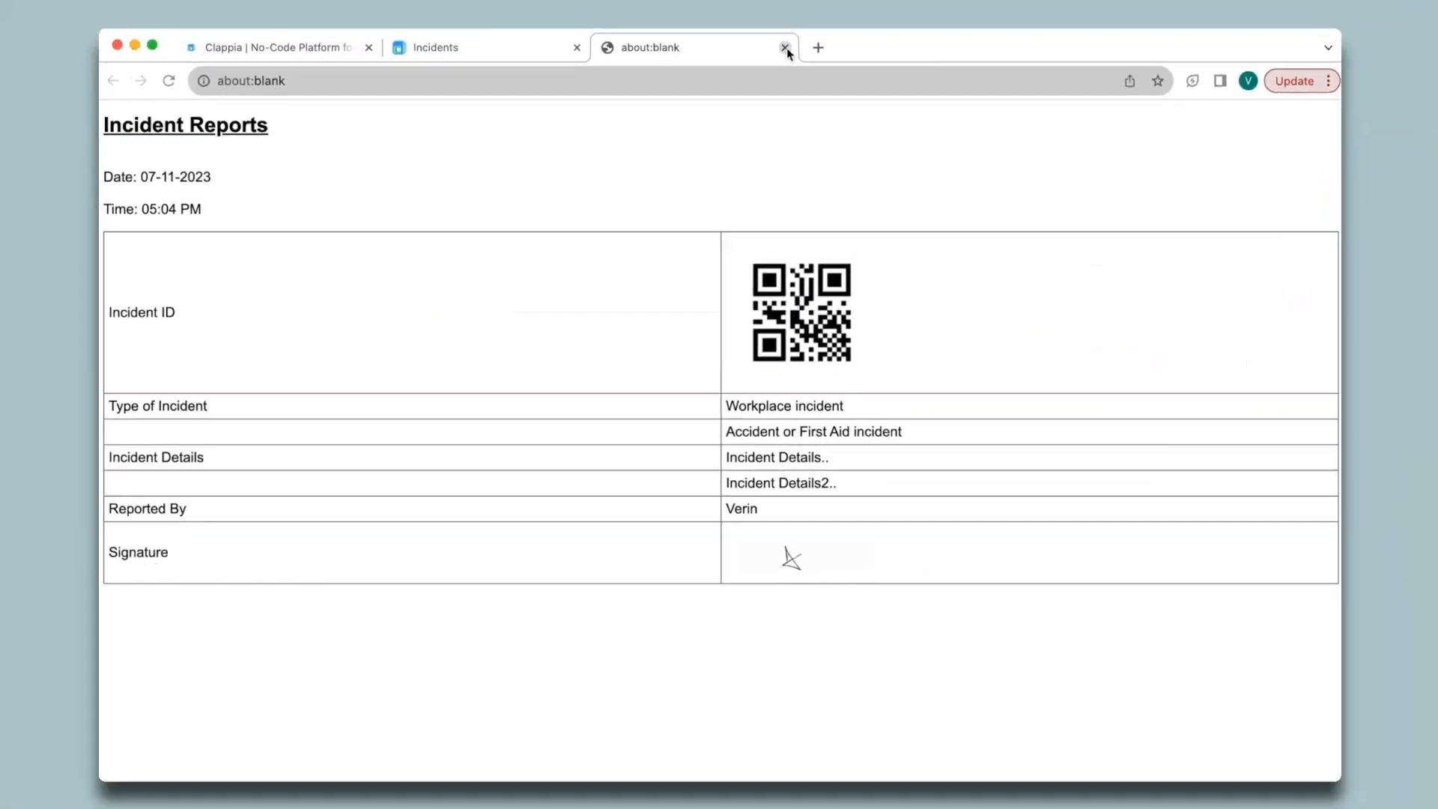
left_click(789, 49)
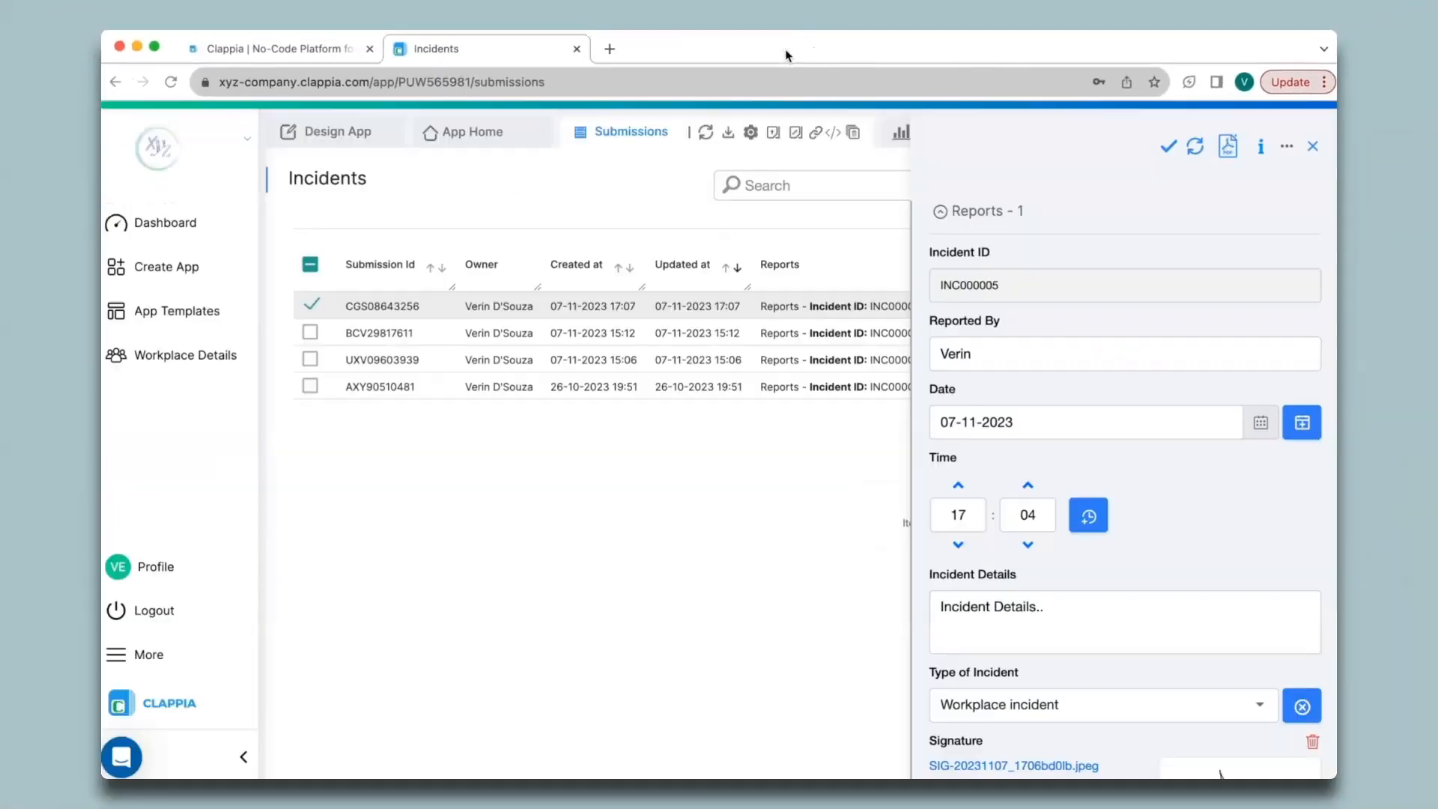
left_click(1312, 150)
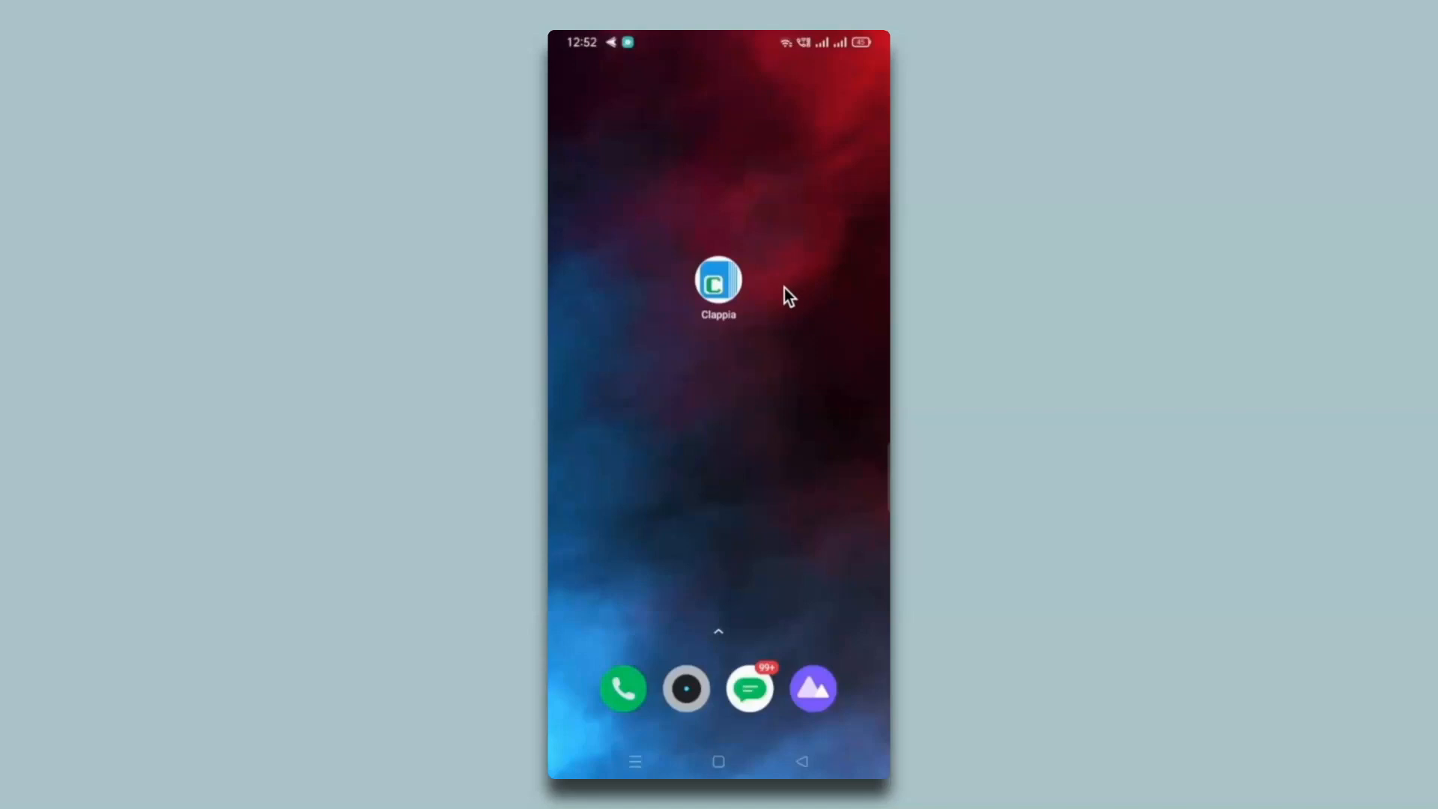
- On the phone, open the newest of the four Incidents submissions, then return to Design App
left_click(731, 293)
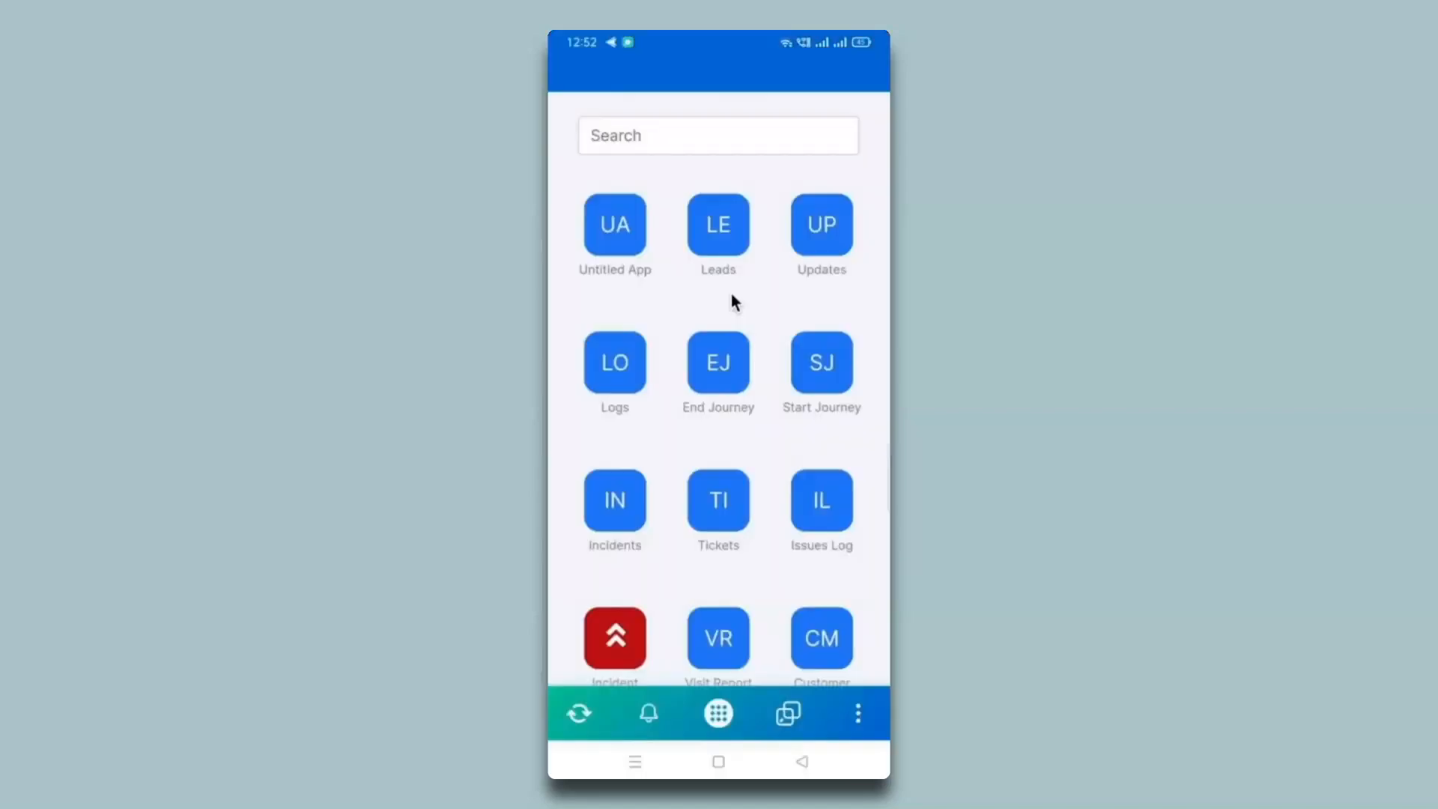
left_click(620, 525)
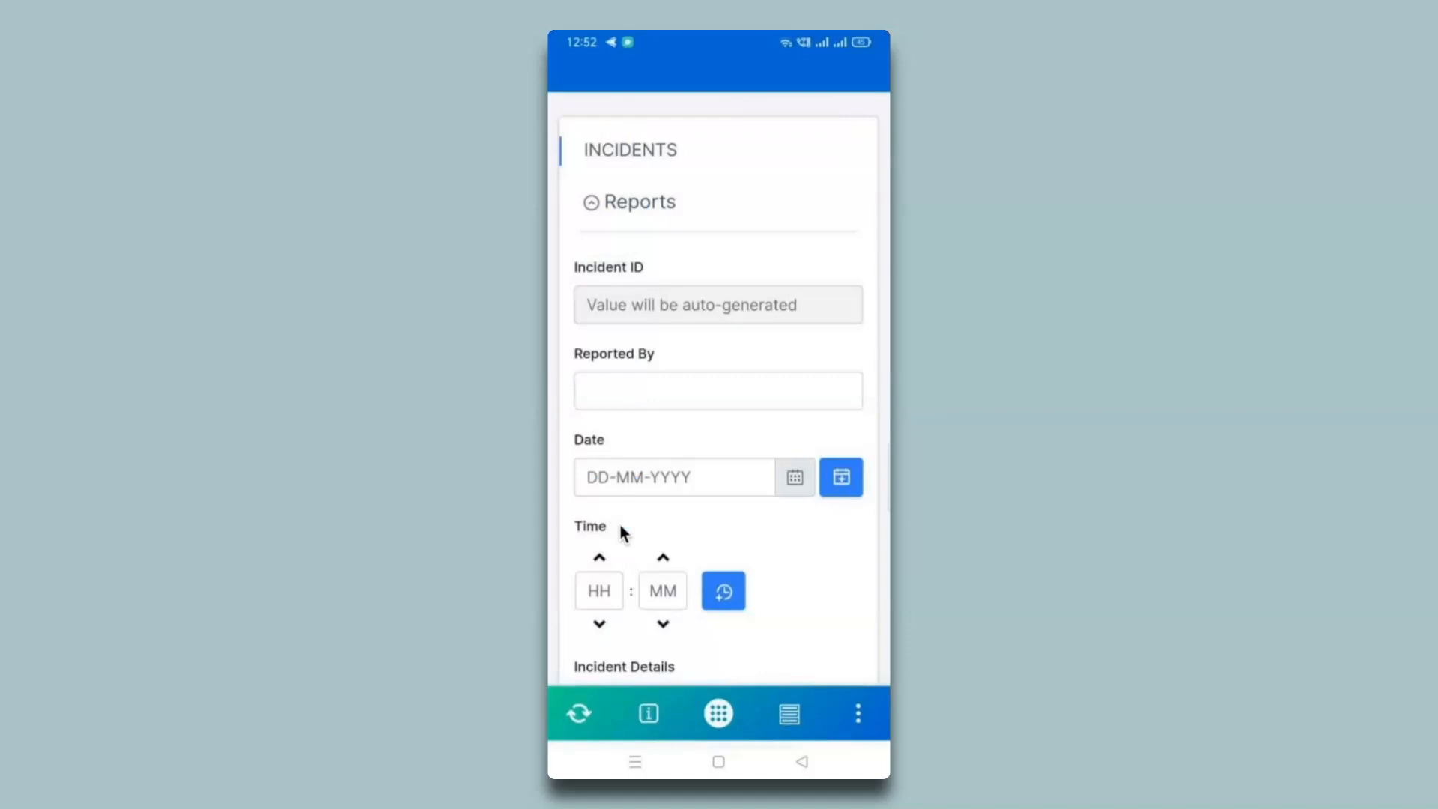
scroll(620, 524, "down", 5)
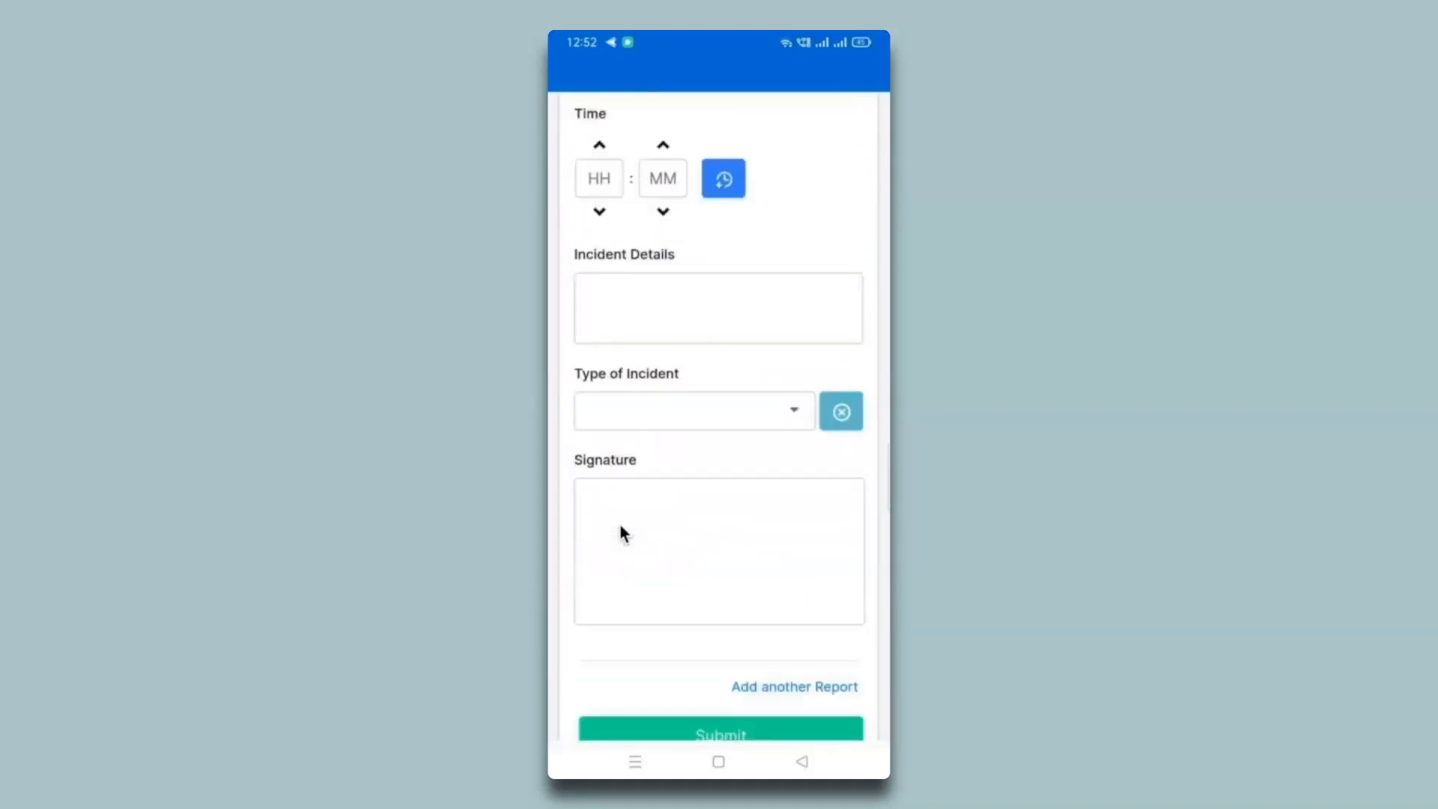
scroll(620, 534, "up", 3)
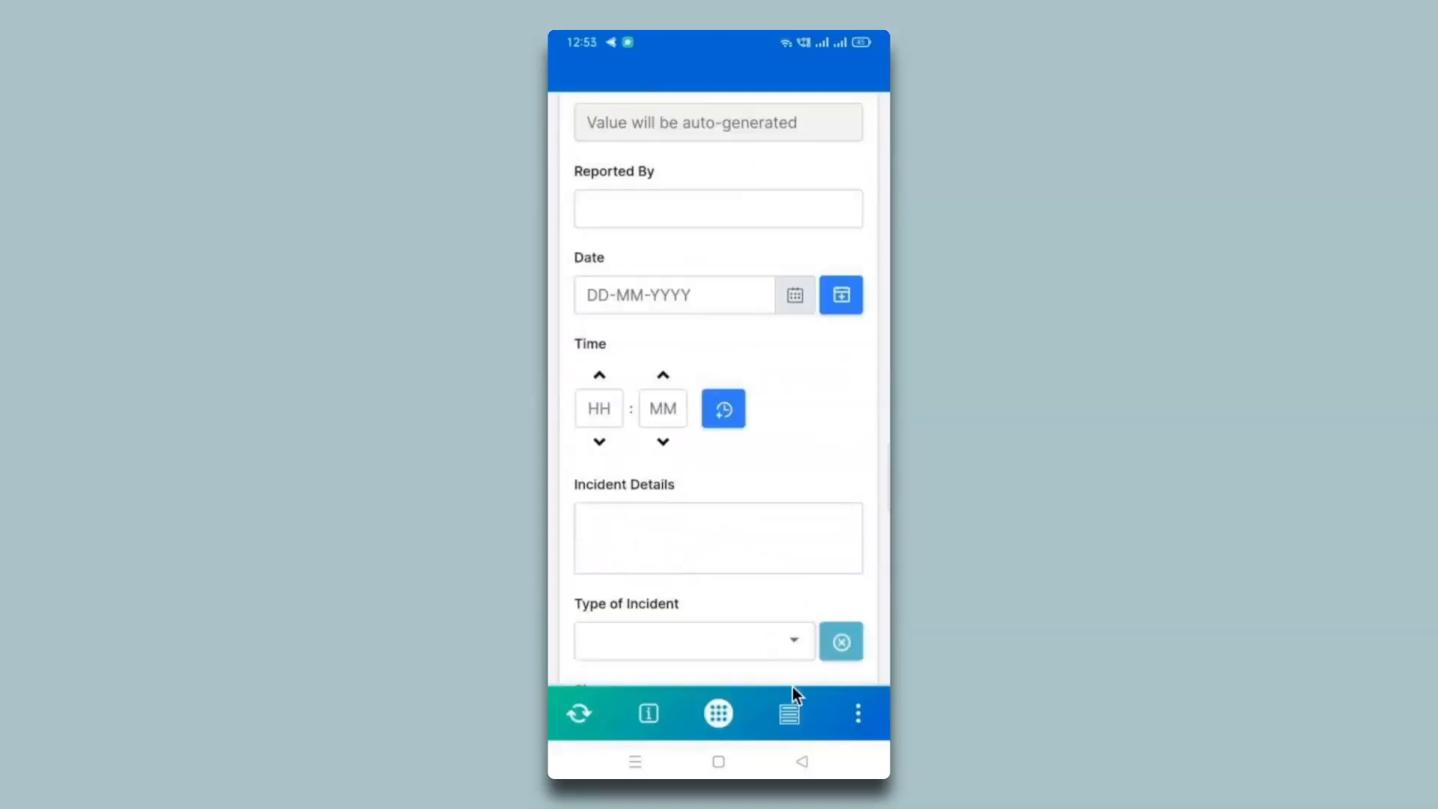
left_click(790, 712)
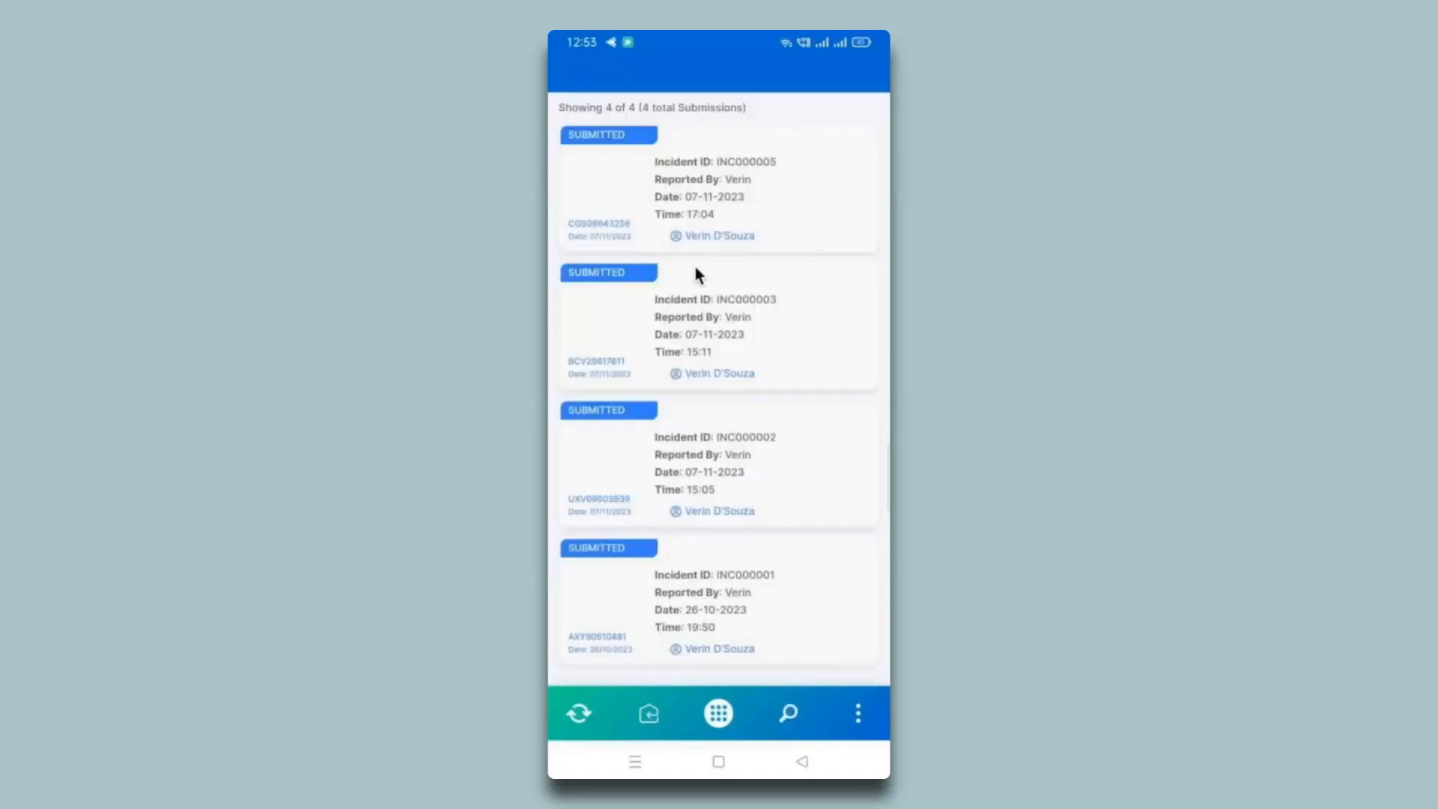
left_click(704, 208)
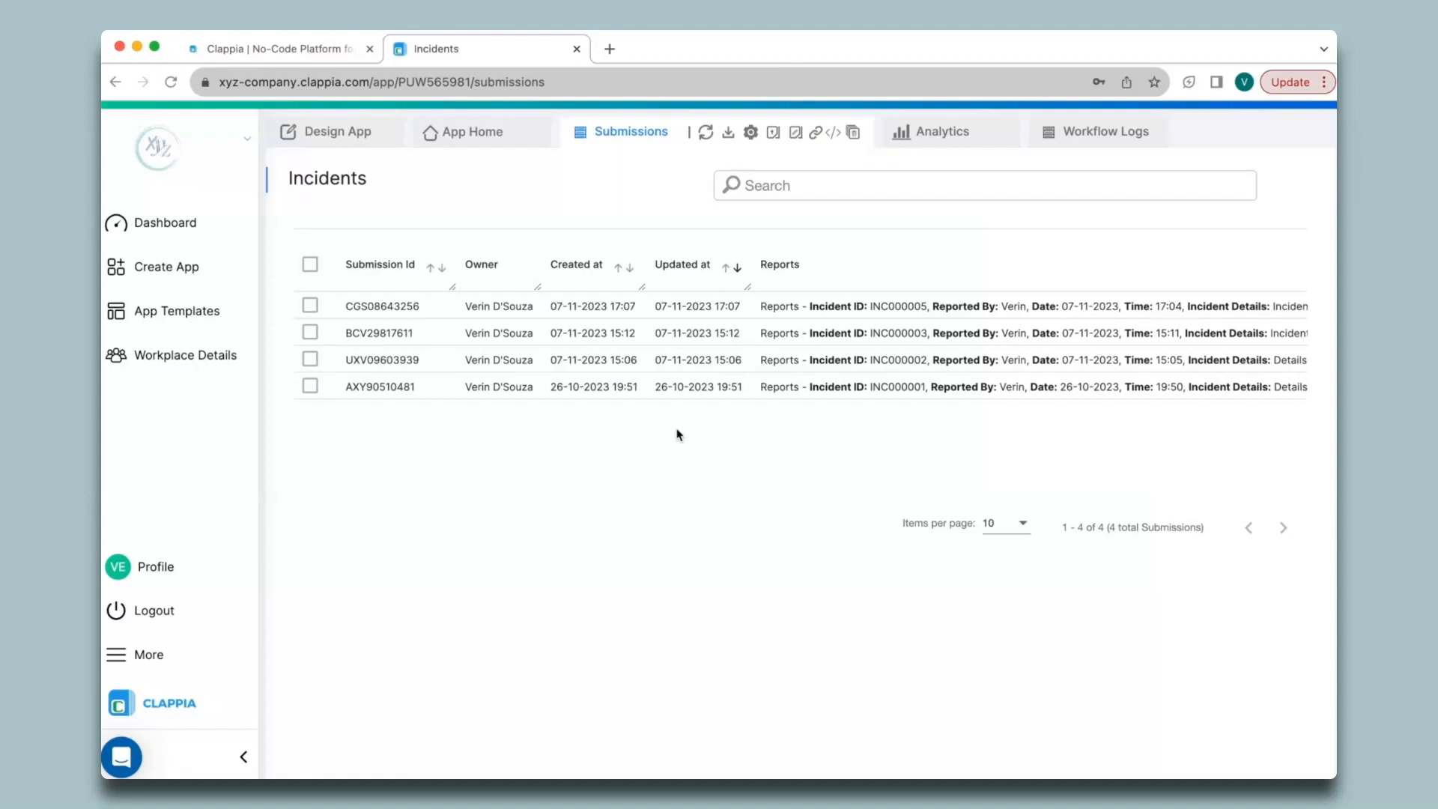
left_click(343, 135)
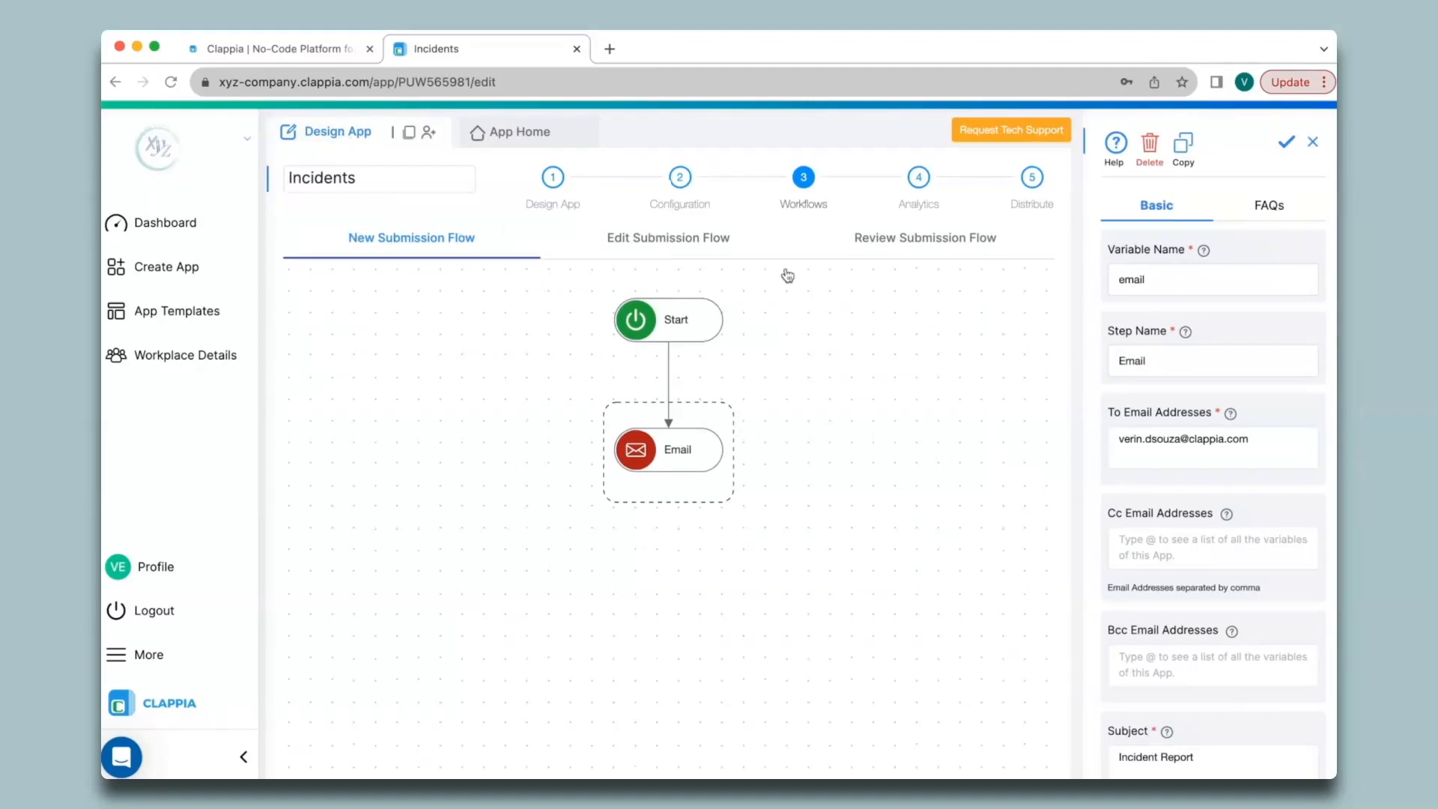